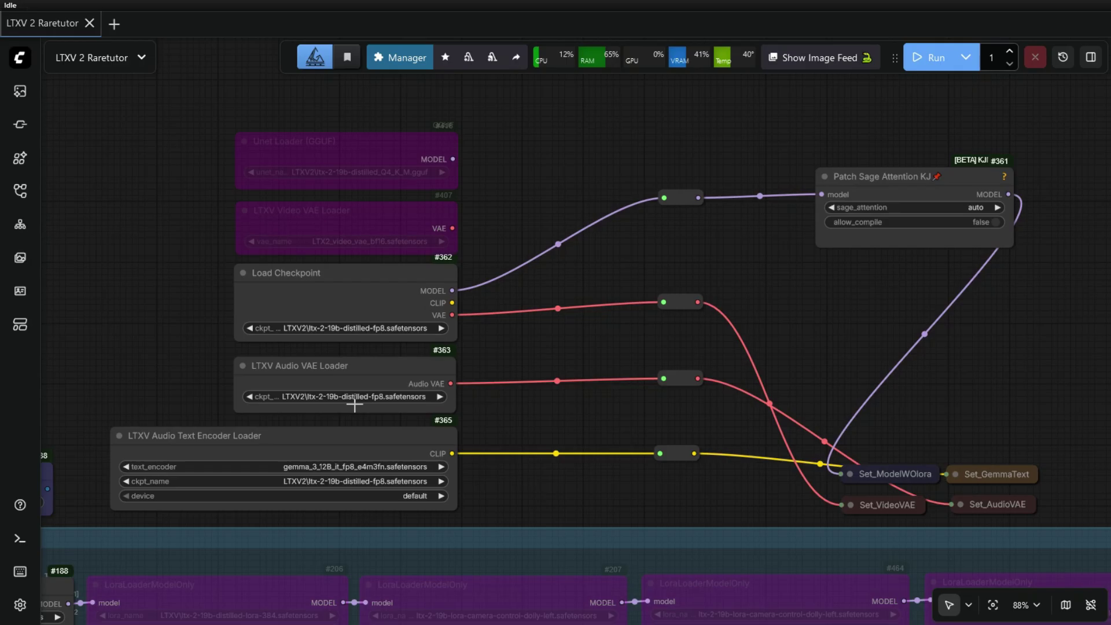
# Step: Re-enable the Unet Loader (GGUF) and LTXV Video VAE Loader, and feed the GGUF model into the MODEL reroute
pyautogui.moveTo(661, 378)
pyautogui.mouseDown()
pyautogui.moveTo(644, 382)
pyautogui.moveTo(661, 379)
pyautogui.mouseUp()
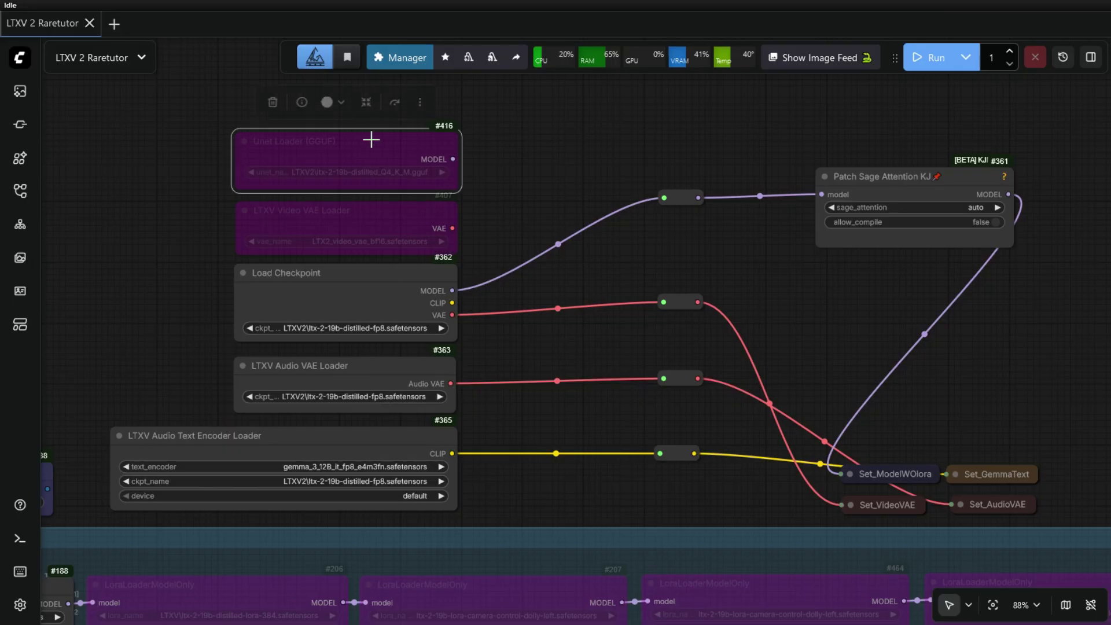
pyautogui.click(396, 103)
pyautogui.click(402, 218)
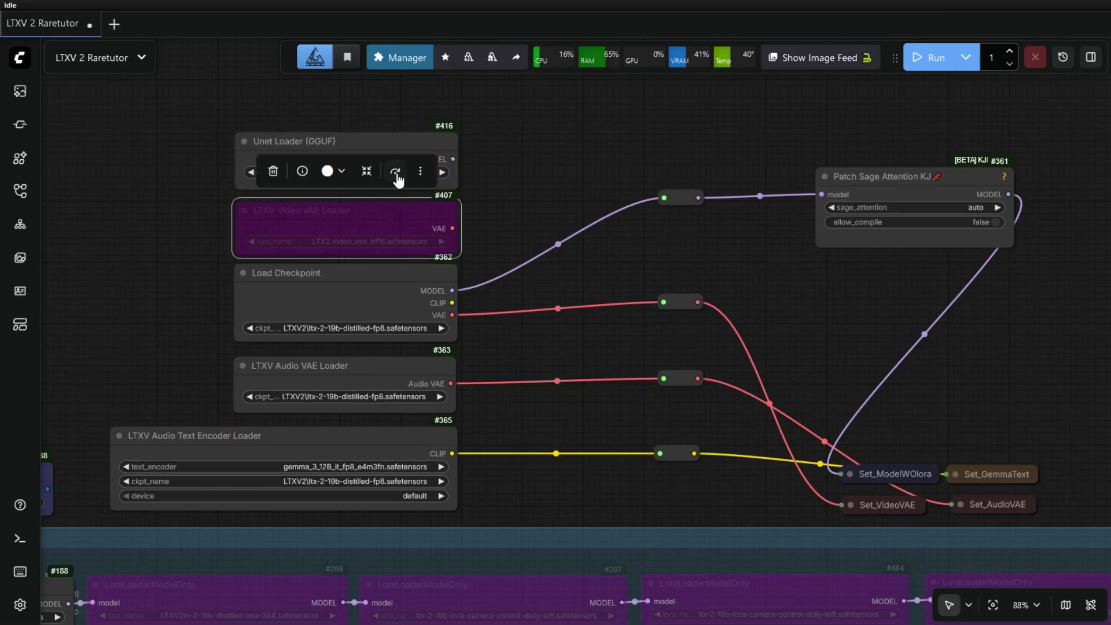
pyautogui.click(397, 174)
pyautogui.click(541, 144)
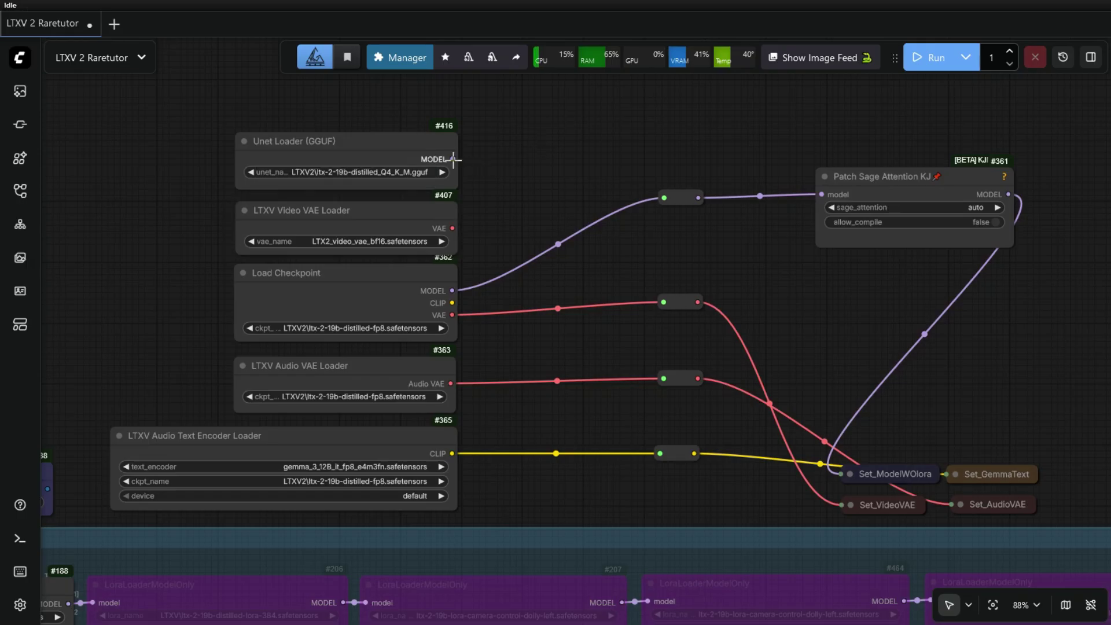
pyautogui.moveTo(453, 160); pyautogui.dragTo(680, 197)
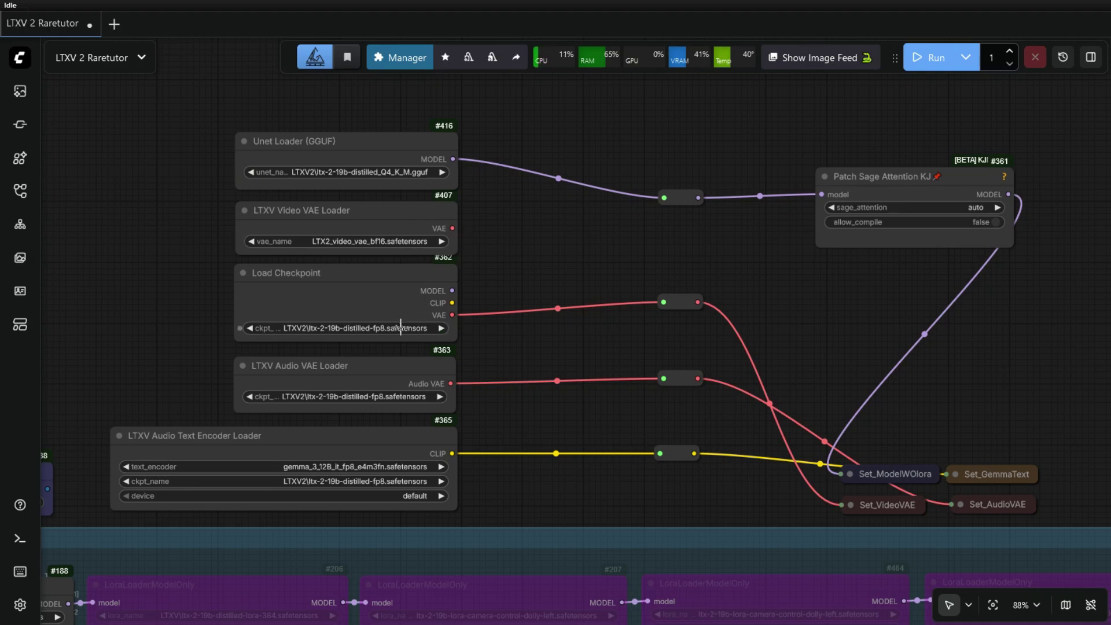
# Step: Bypass Load Checkpoint, route the Video VAE Loader into the VAE reroute, and choose the LTX2 audio VAE file
pyautogui.click(401, 291)
pyautogui.click(394, 234)
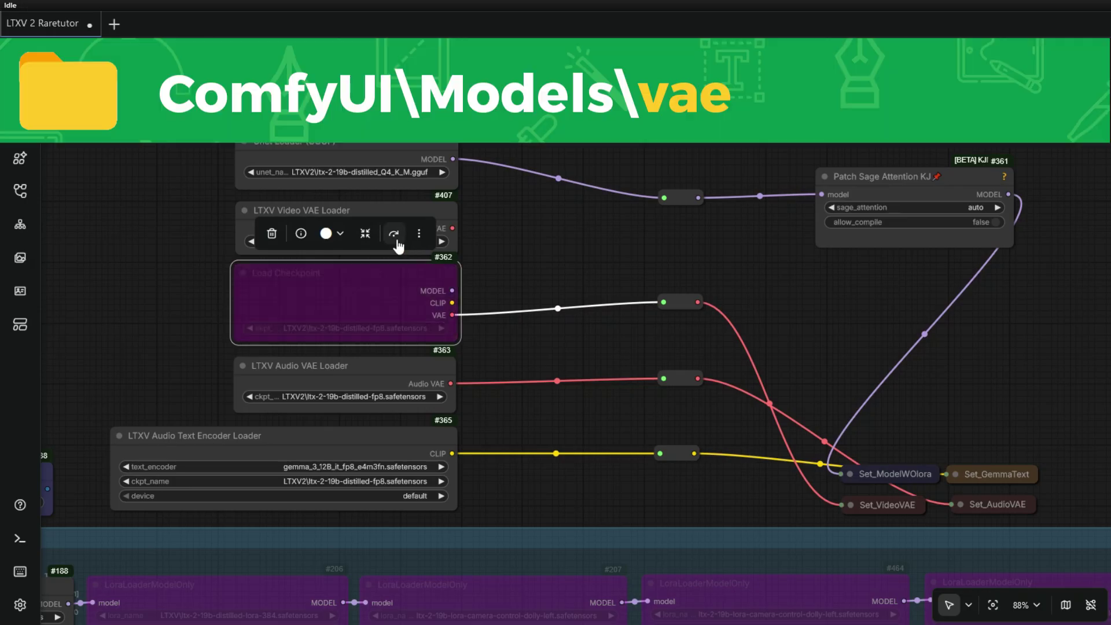
pyautogui.click(498, 240)
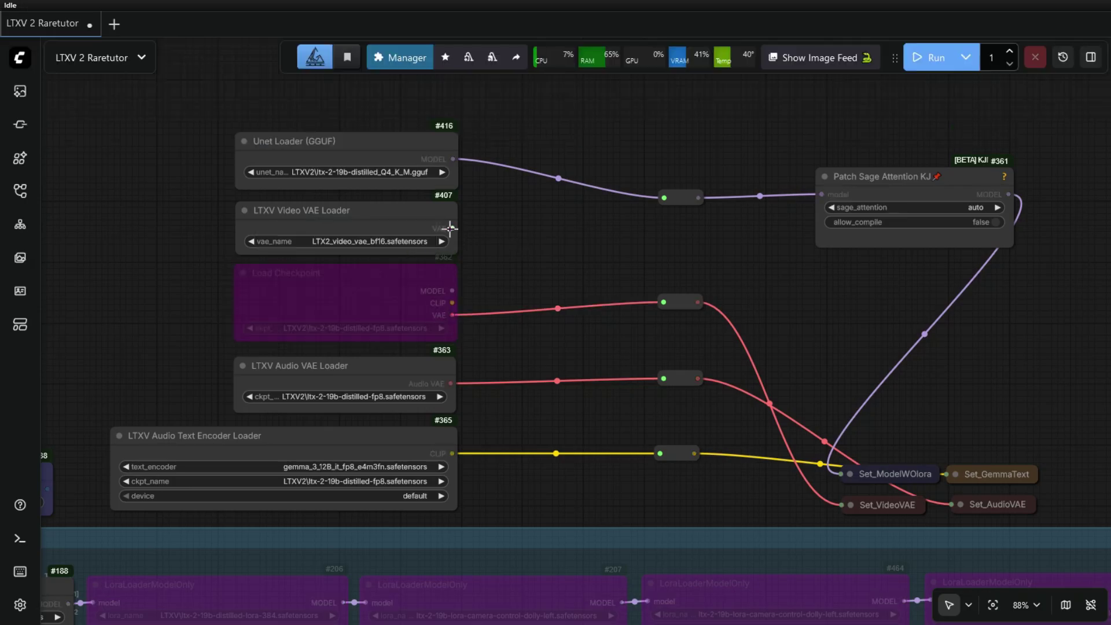
pyautogui.moveTo(450, 228); pyautogui.dragTo(675, 303)
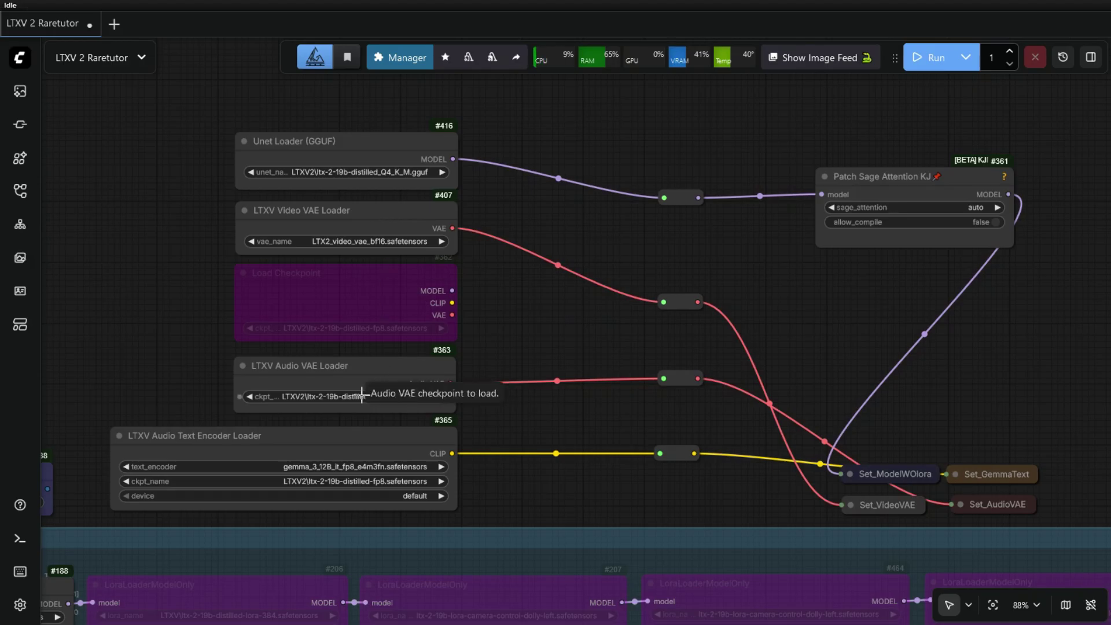
pyautogui.click(440, 397)
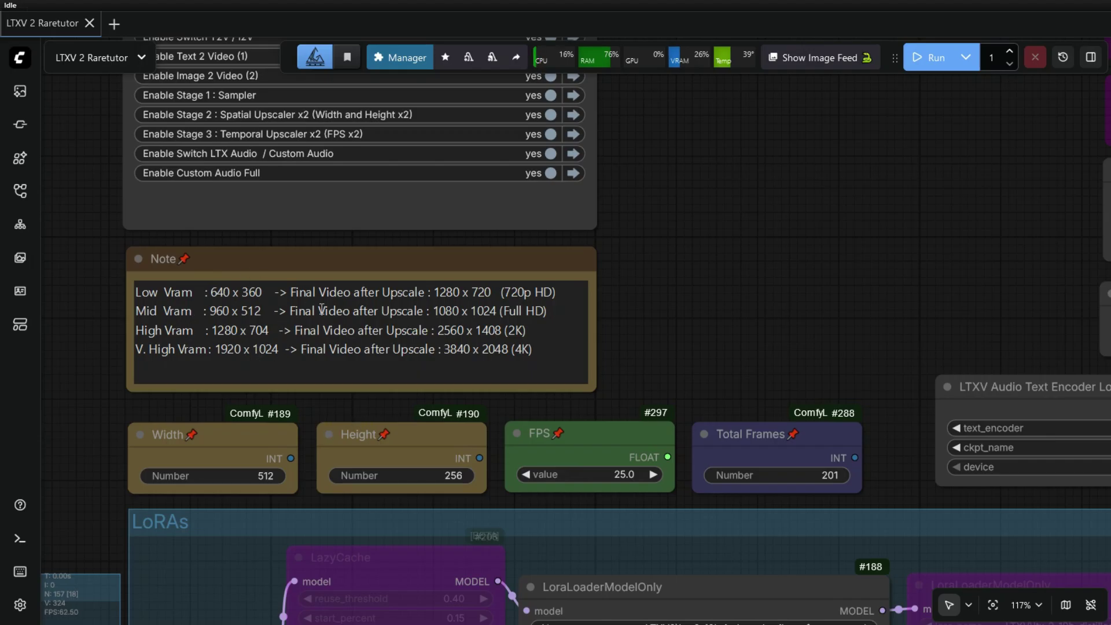
# Step: Enter 960 for the Width node and 512 for the Height node
pyautogui.moveTo(687, 344); pyautogui.dragTo(694, 312)
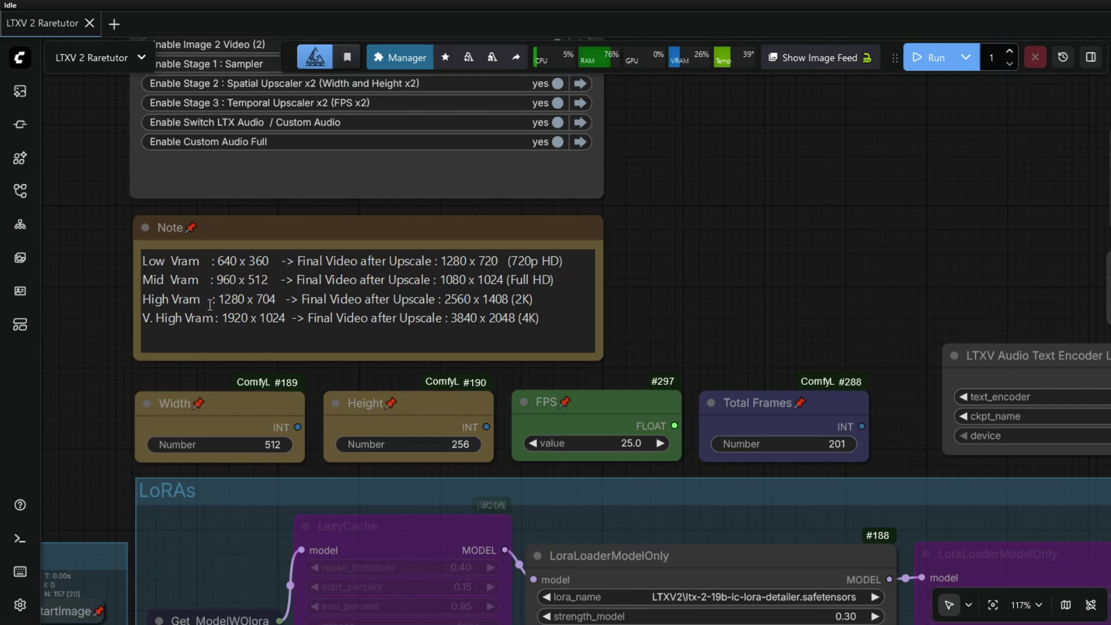
pyautogui.moveTo(743, 338); pyautogui.dragTo(693, 275)
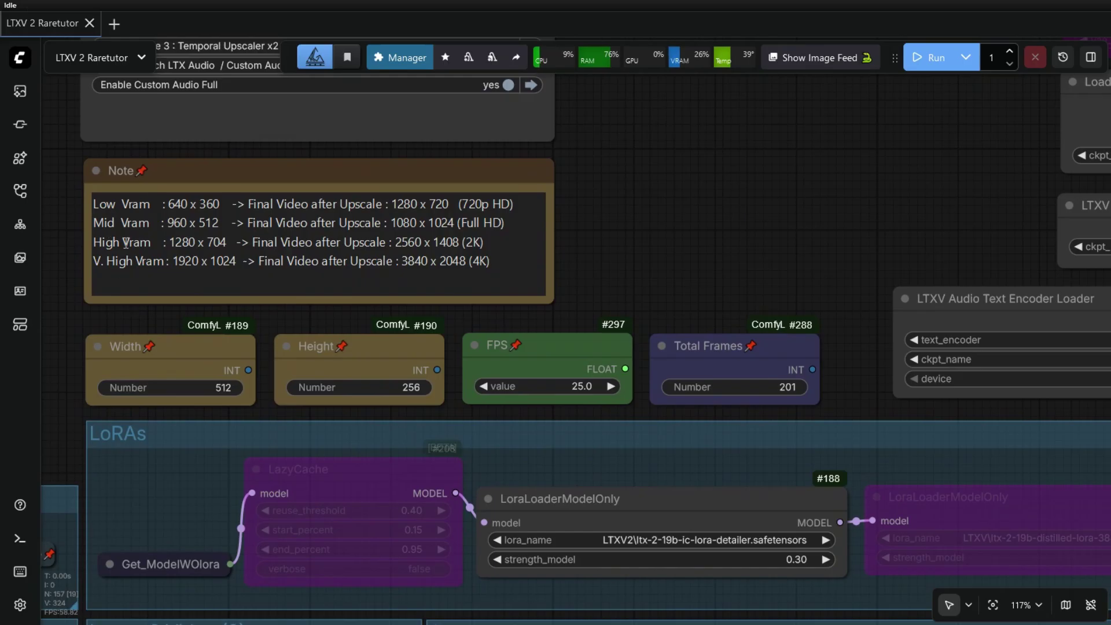
pyautogui.click(207, 394)
pyautogui.write('960')
pyautogui.press('Return')
pyautogui.click(408, 391)
pyautogui.write('512')
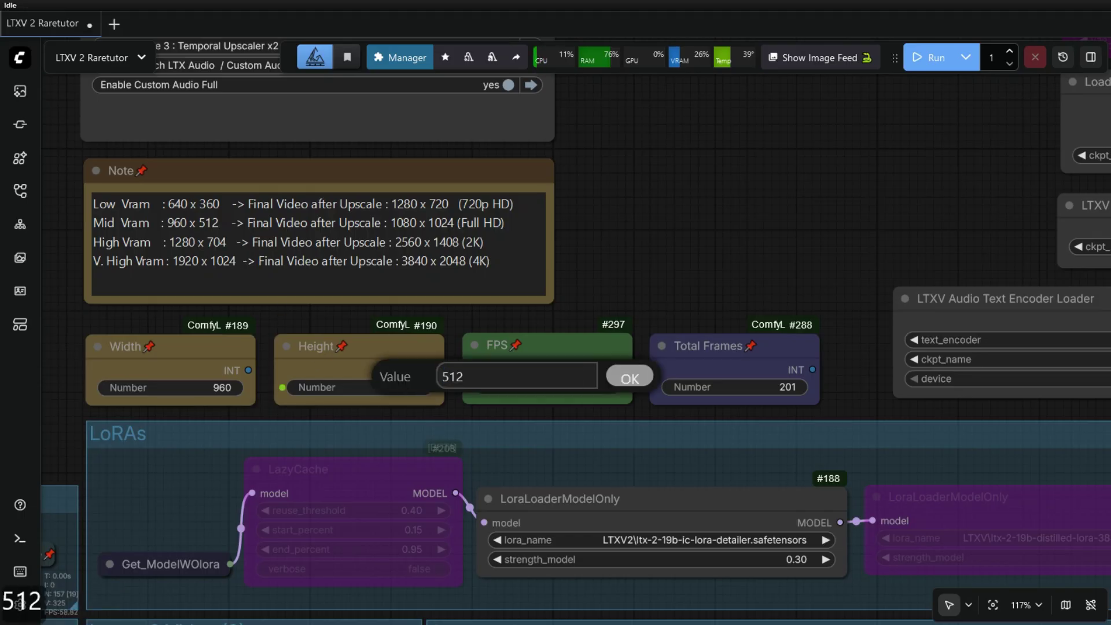
pyautogui.press('Return')
pyautogui.moveTo(658, 265); pyautogui.dragTo(716, 257)
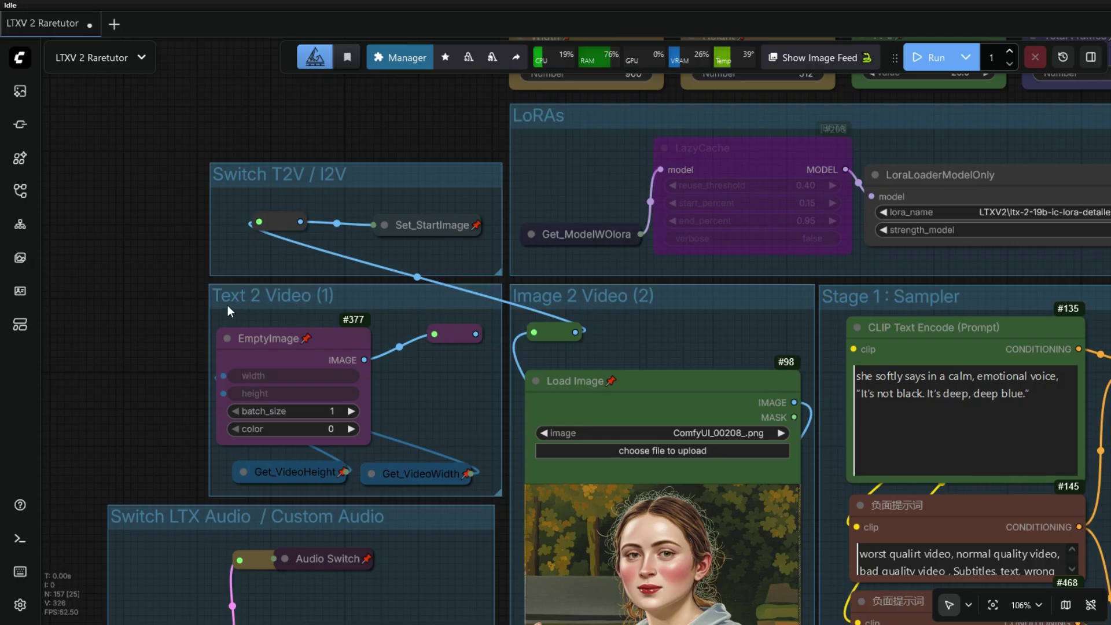
# Step: Try Text 2 Video and Image 2 Video on the T2V/I2V switch, and Custom Audio and LTX Audio on the Audio Switch, ending on Text 2 Video and LTX Audio
pyautogui.moveTo(475, 334); pyautogui.dragTo(272, 223)
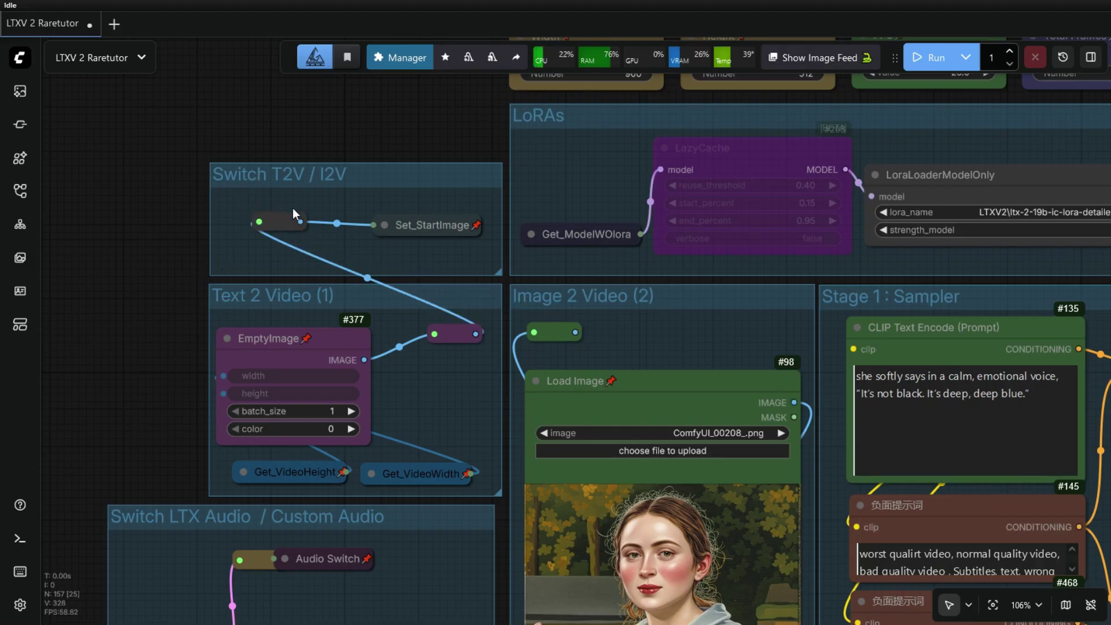
pyautogui.moveTo(575, 332); pyautogui.dragTo(259, 222)
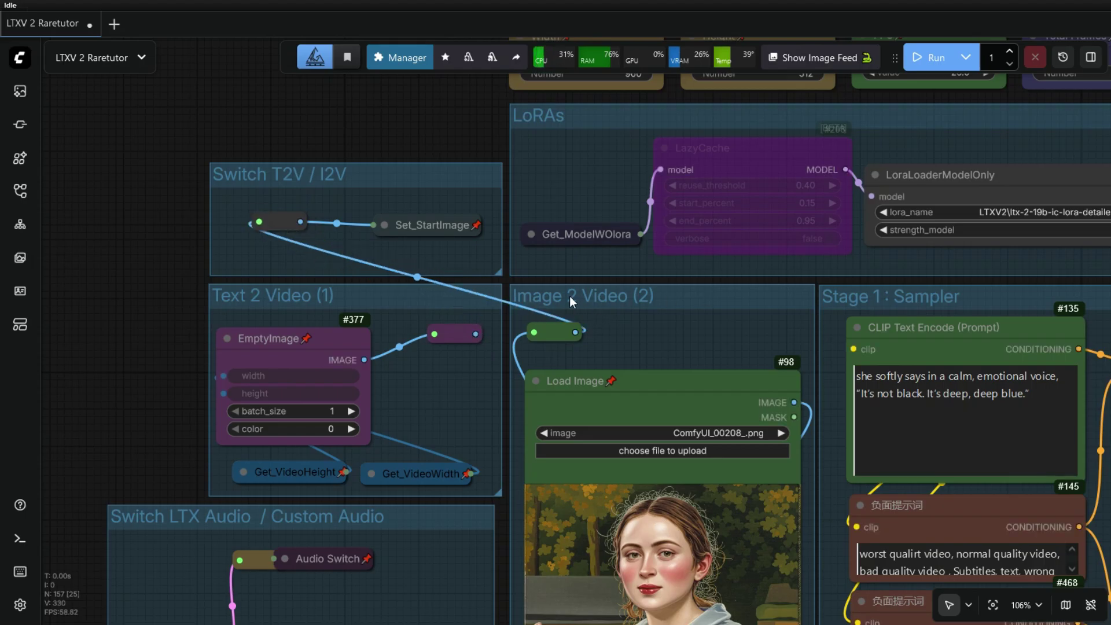
pyautogui.moveTo(480, 334); pyautogui.dragTo(259, 222)
pyautogui.scroll(-5, 438, 505)
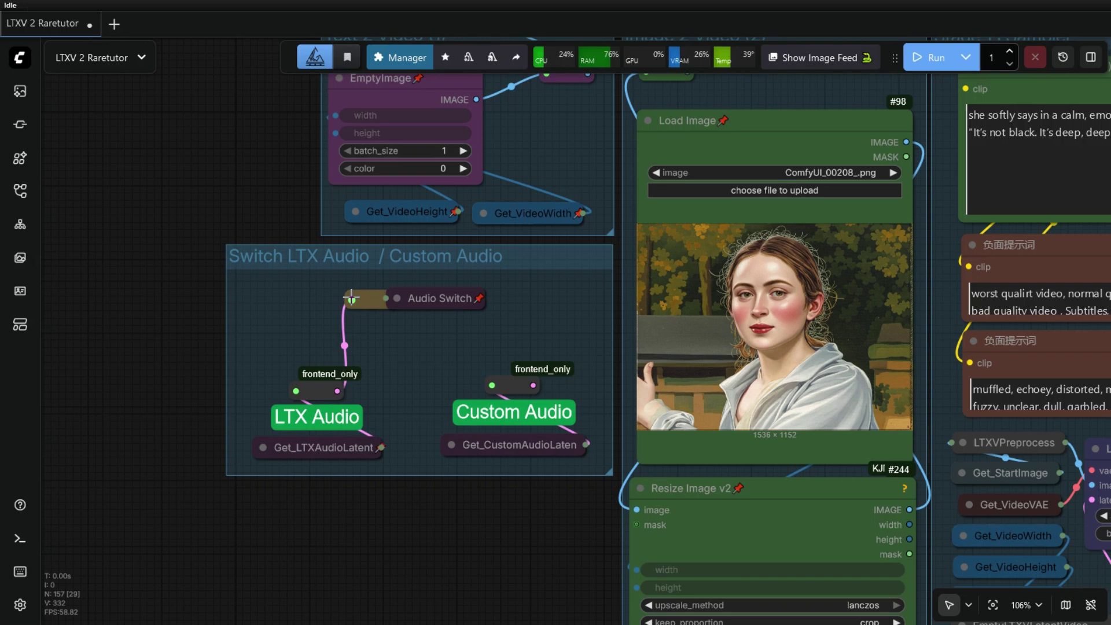
pyautogui.moveTo(533, 385); pyautogui.dragTo(352, 299)
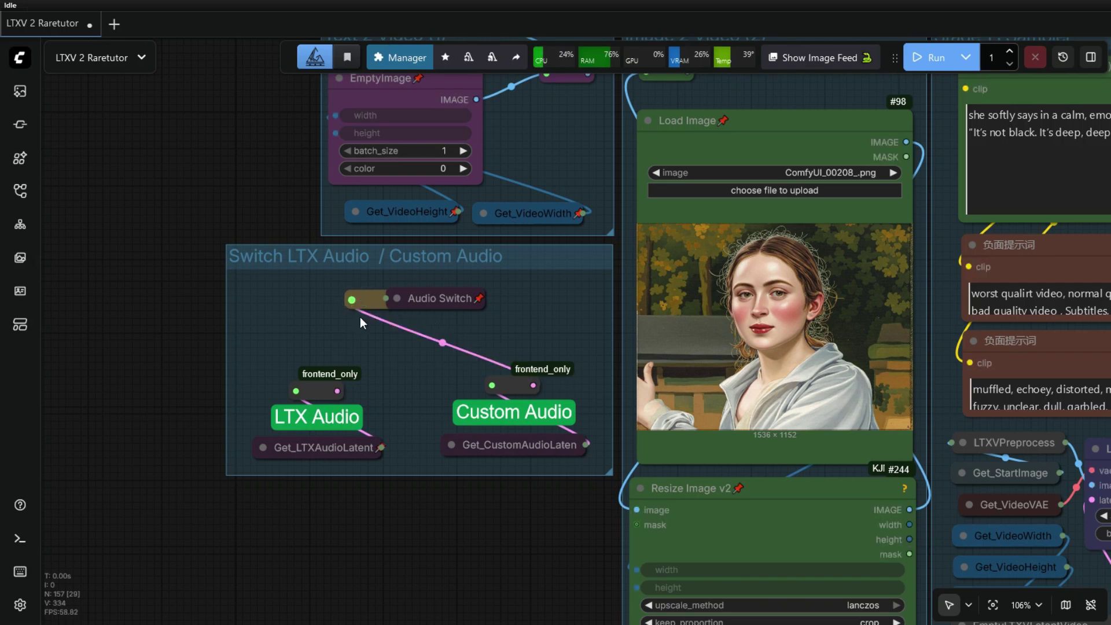
pyautogui.moveTo(337, 391); pyautogui.dragTo(351, 299)
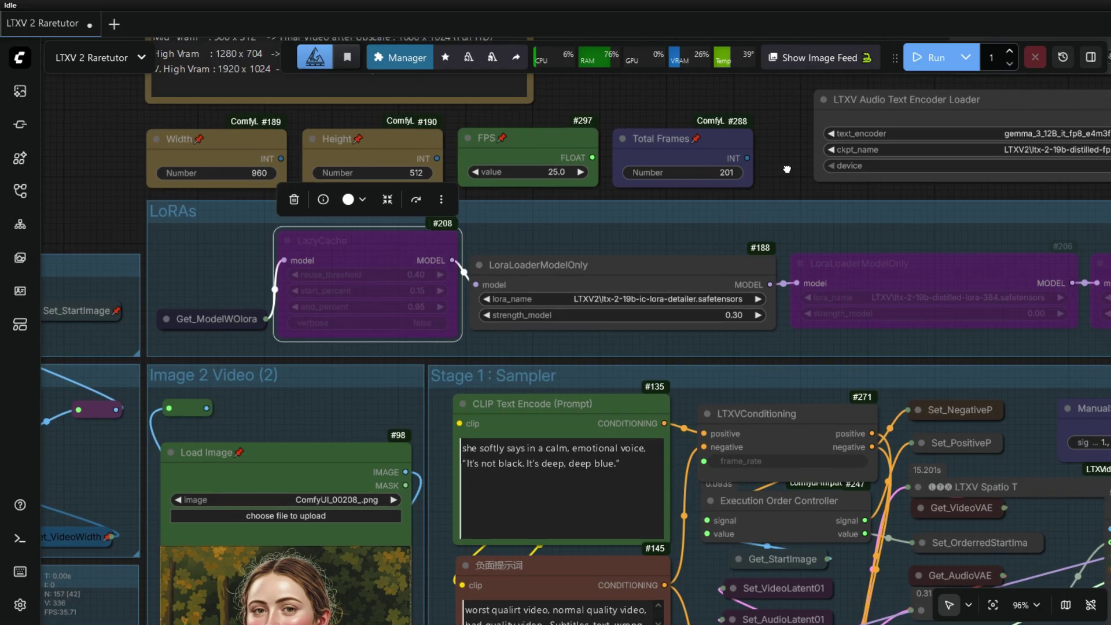
# Step: Bypass the Patch Sage Attention node
pyautogui.moveTo(796, 168); pyautogui.dragTo(524, 342)
pyautogui.scroll(-4, 460, 358)
pyautogui.scroll(-4, 460, 358)
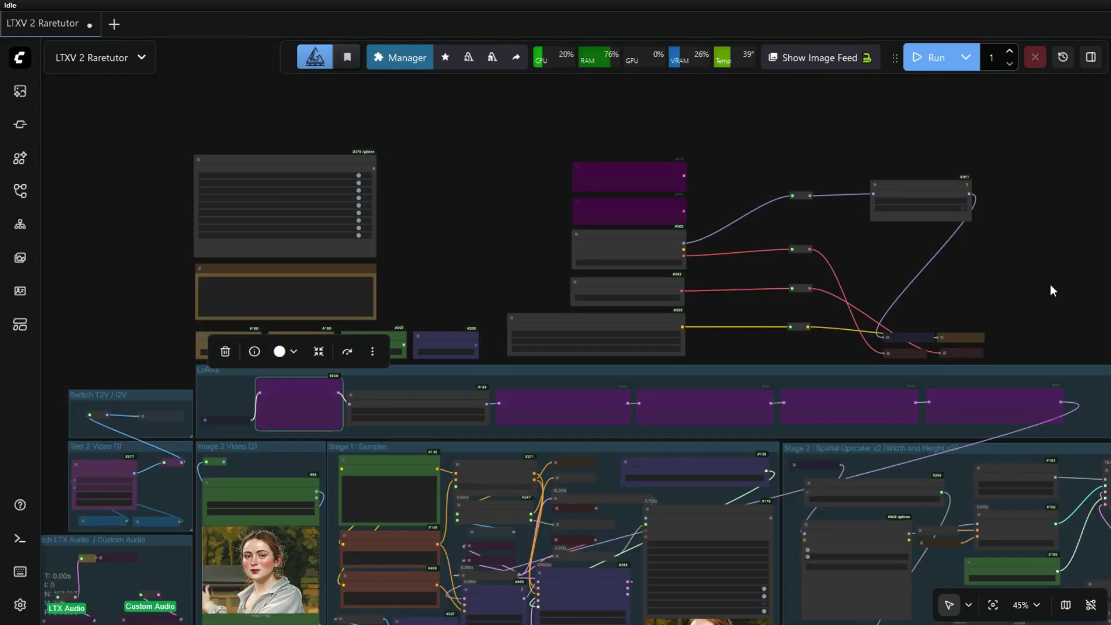
pyautogui.scroll(4, 1002, 236)
pyautogui.scroll(4, 868, 162)
pyautogui.click(784, 120)
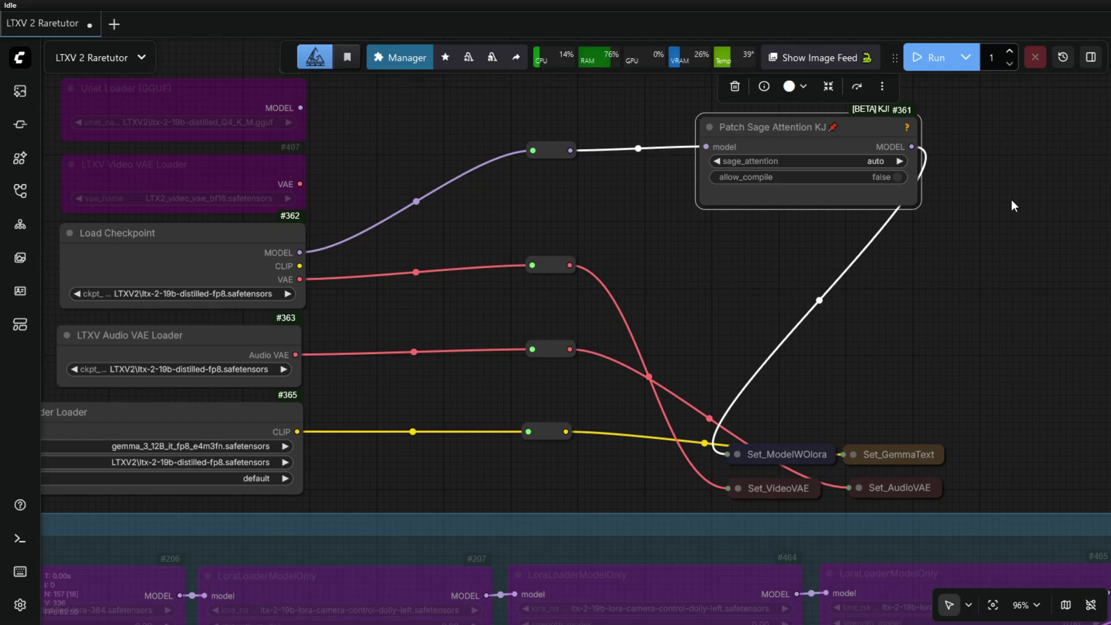
pyautogui.moveTo(1036, 217); pyautogui.dragTo(1005, 293)
pyautogui.click(830, 165)
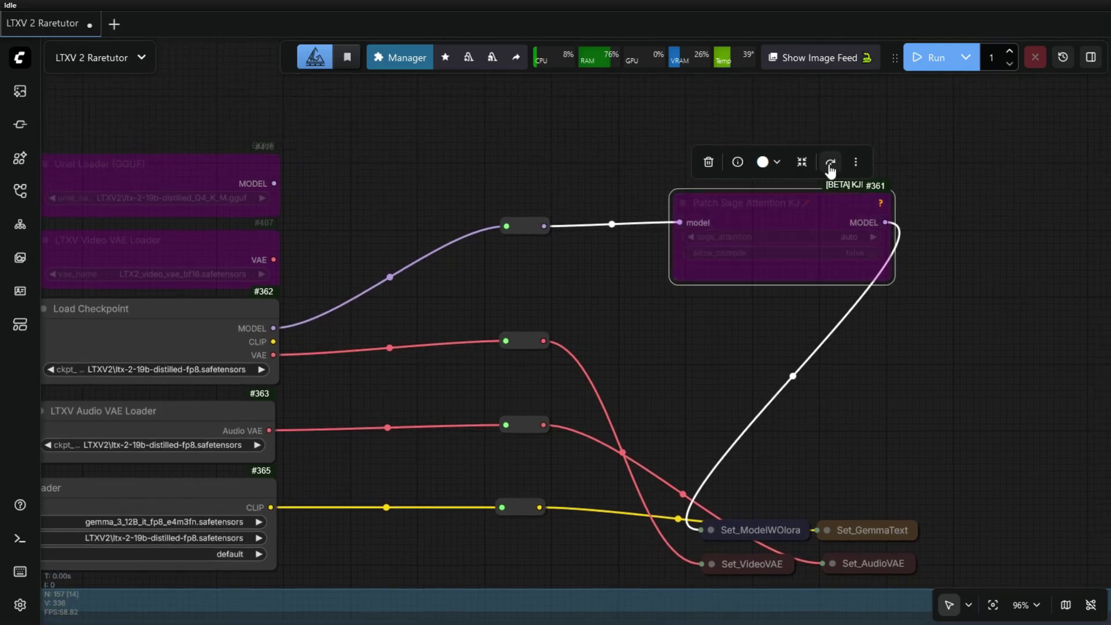
# Step: Toggle the LazyCache node on and back to bypassed
pyautogui.click(398, 229)
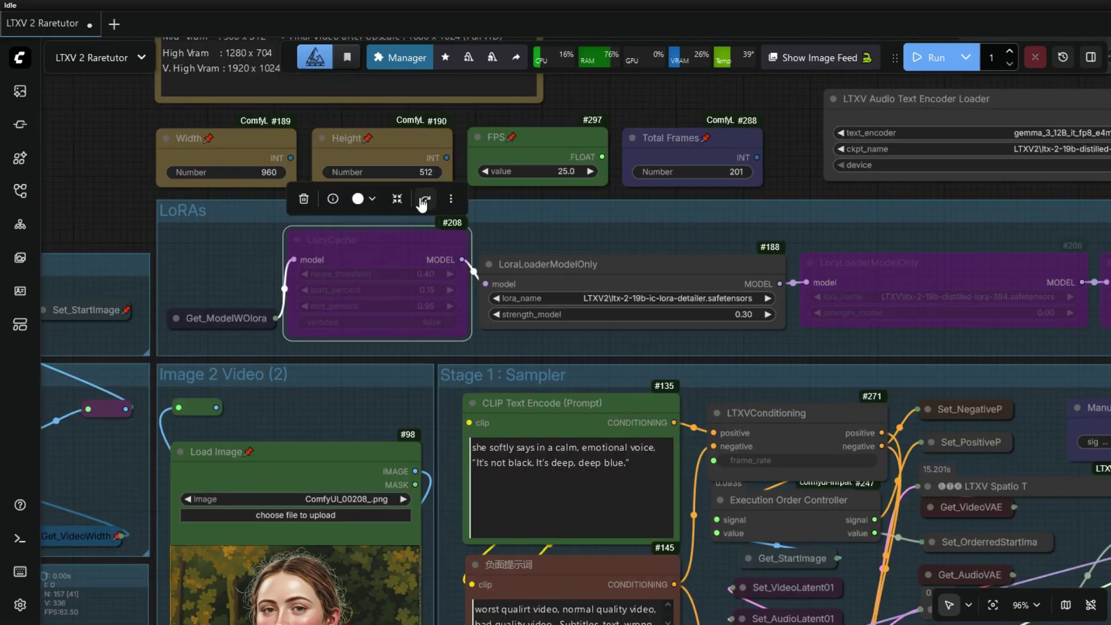
pyautogui.click(424, 200)
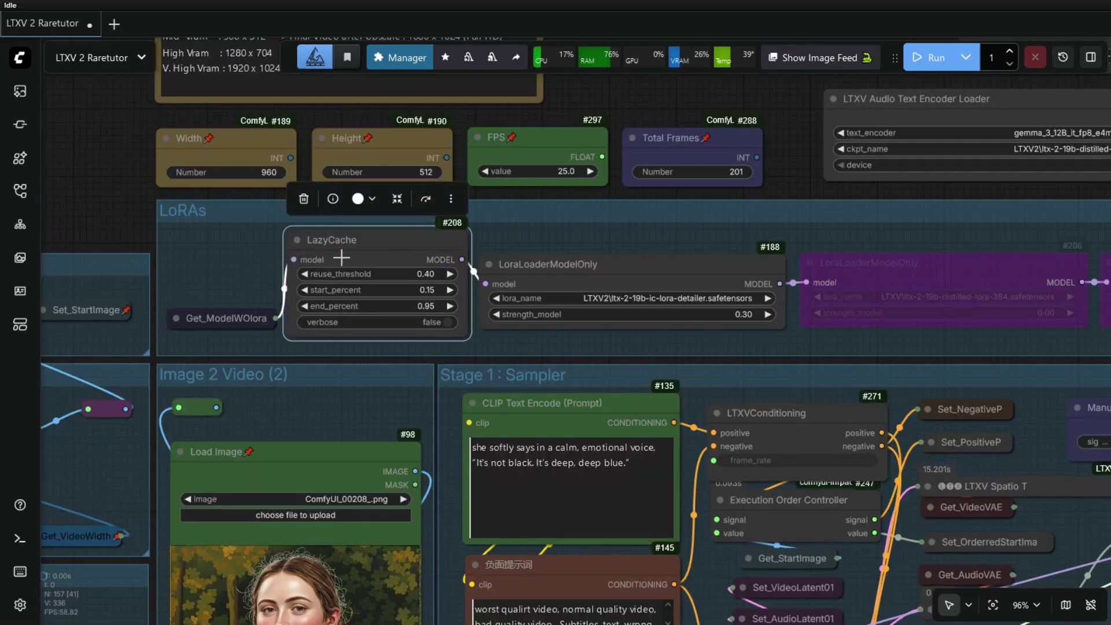
pyautogui.click(528, 234)
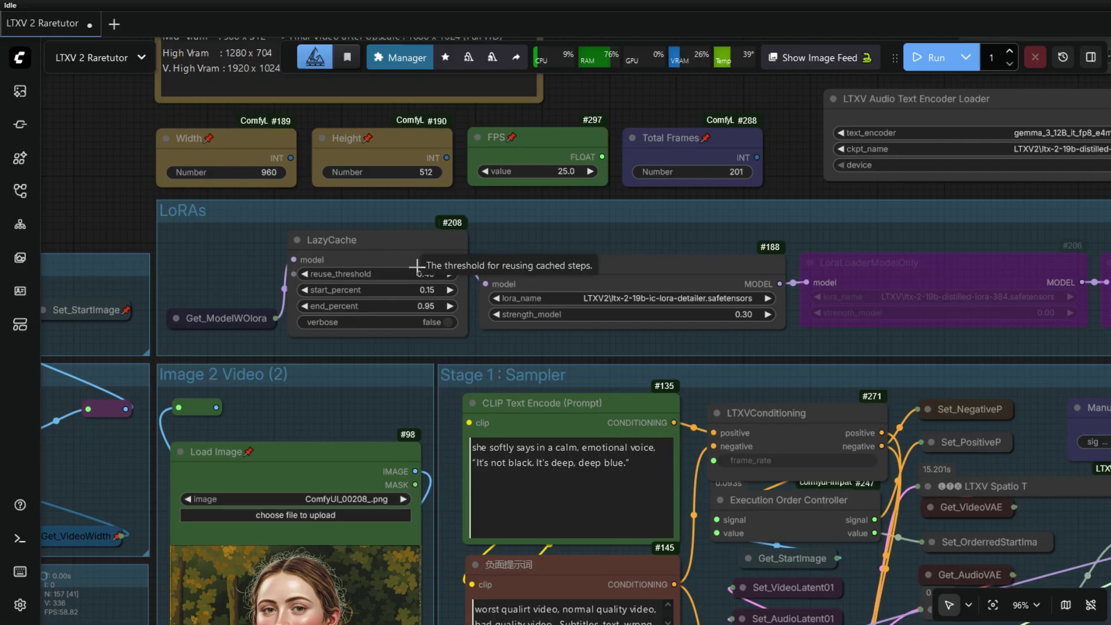
pyautogui.click(389, 244)
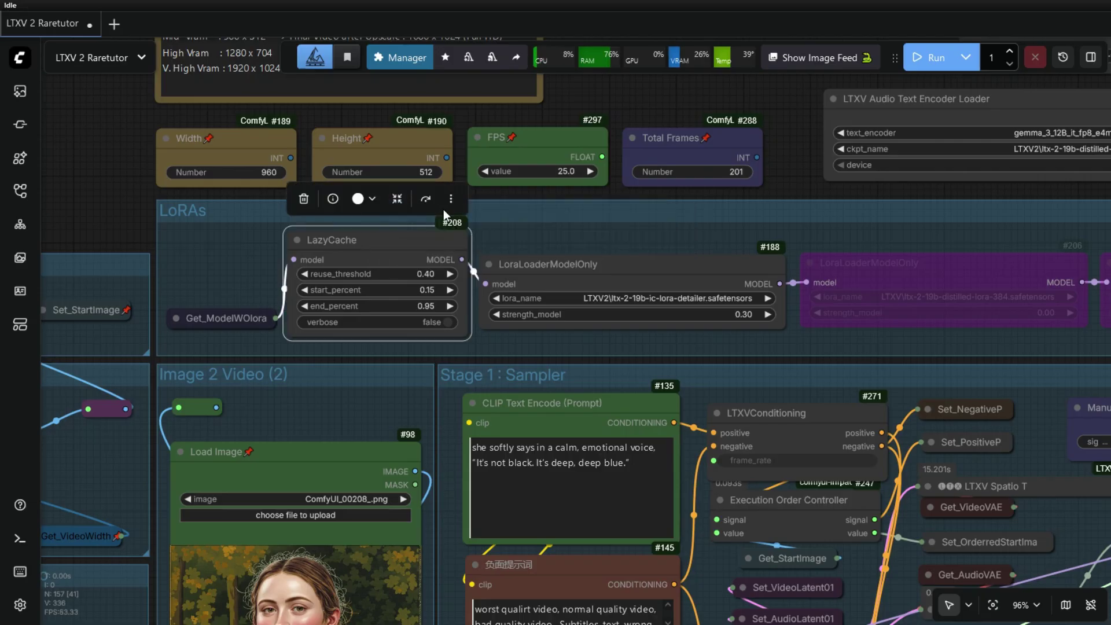
pyautogui.click(426, 200)
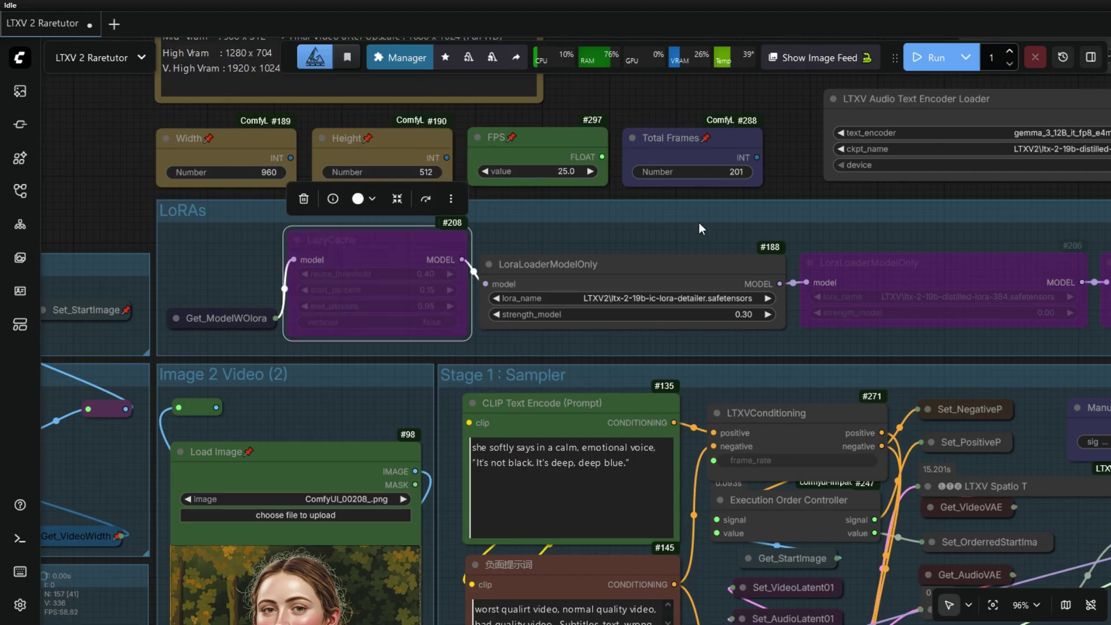
# Step: Paste the rain-soaked futuristic city night prompt into the Stage 1 positive prompt
pyautogui.scroll(2, 780, 197)
pyautogui.moveTo(651, 473); pyautogui.dragTo(559, 460)
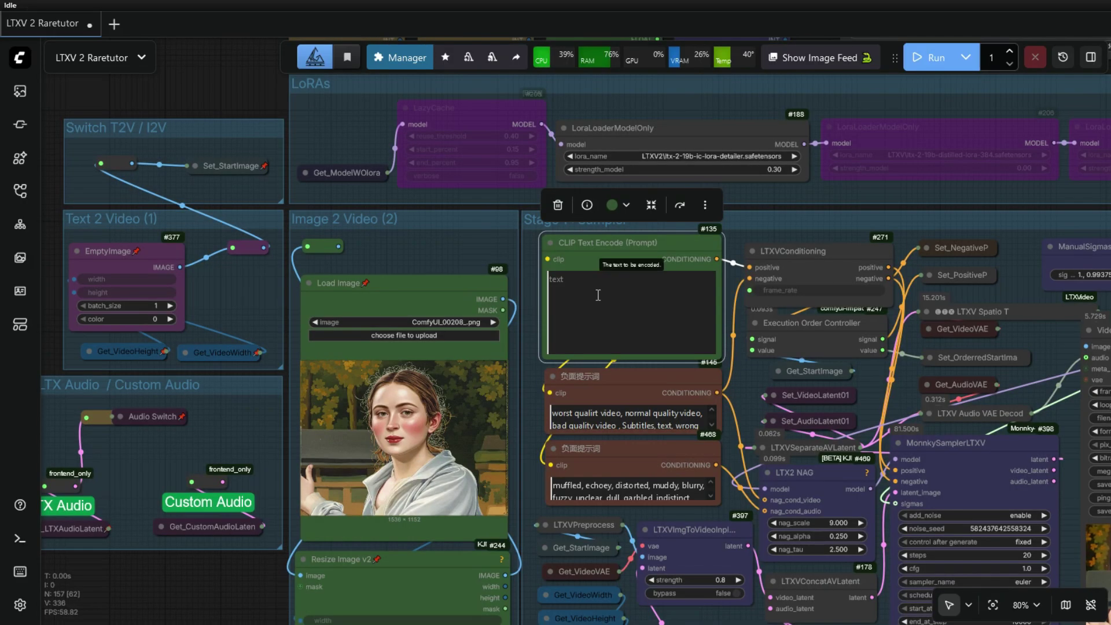
pyautogui.hotkey('ctrl', 'v')
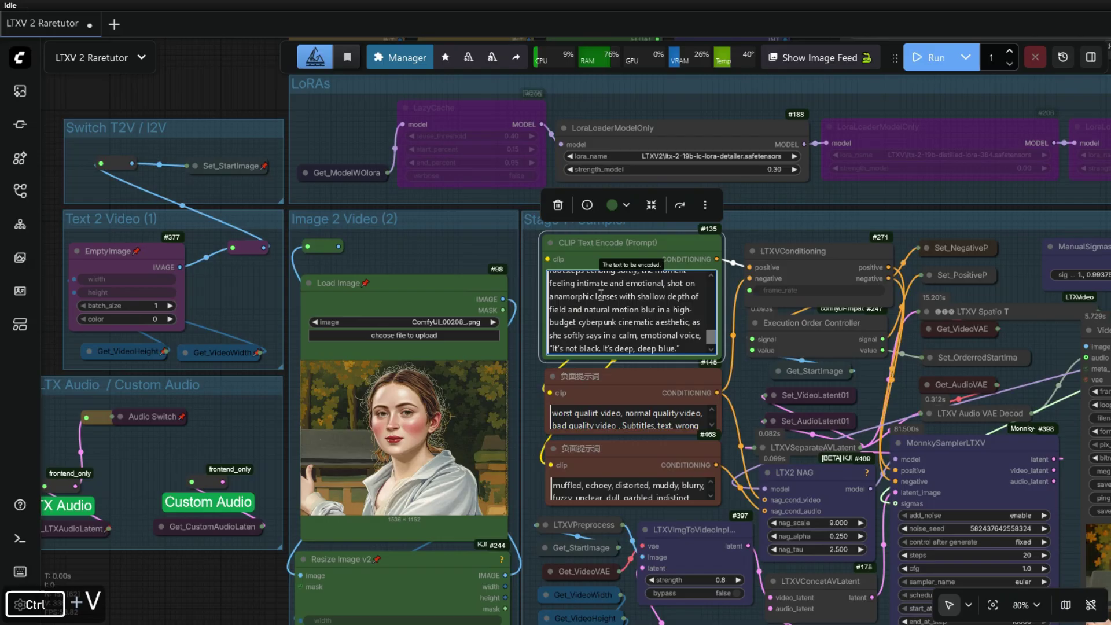
pyautogui.scroll(10, 600, 295)
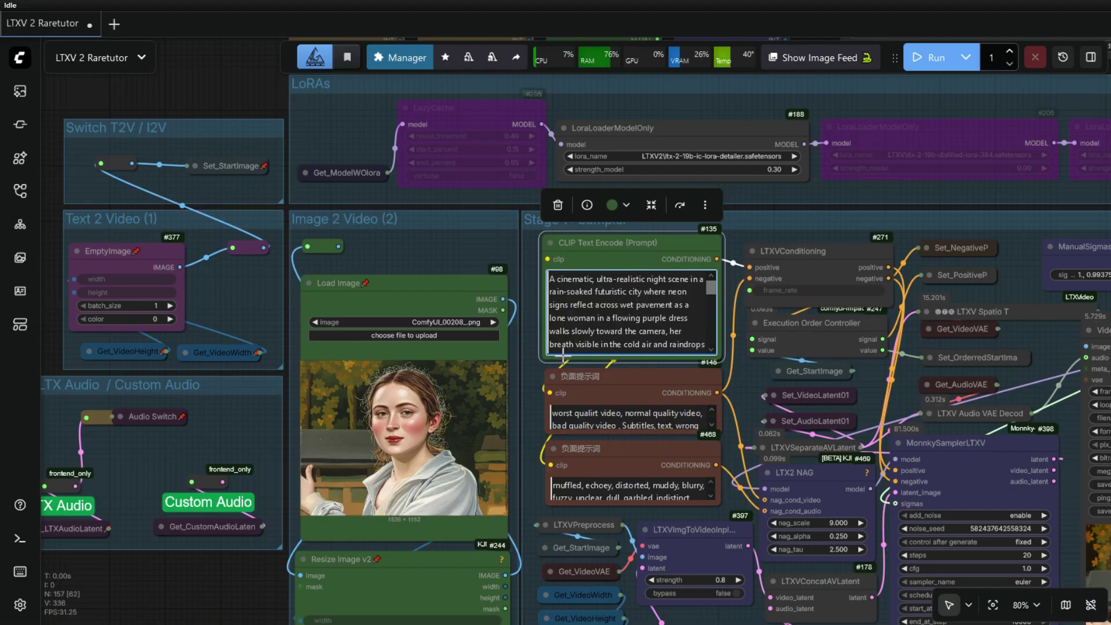
pyautogui.scroll(-5, 572, 354)
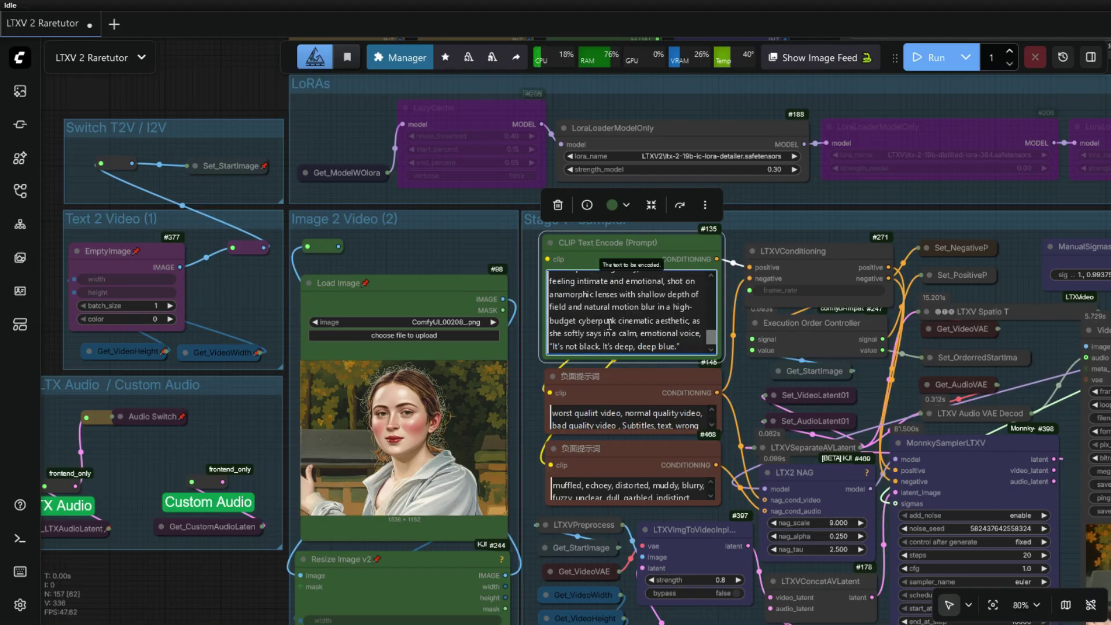
pyautogui.scroll(8, 572, 355)
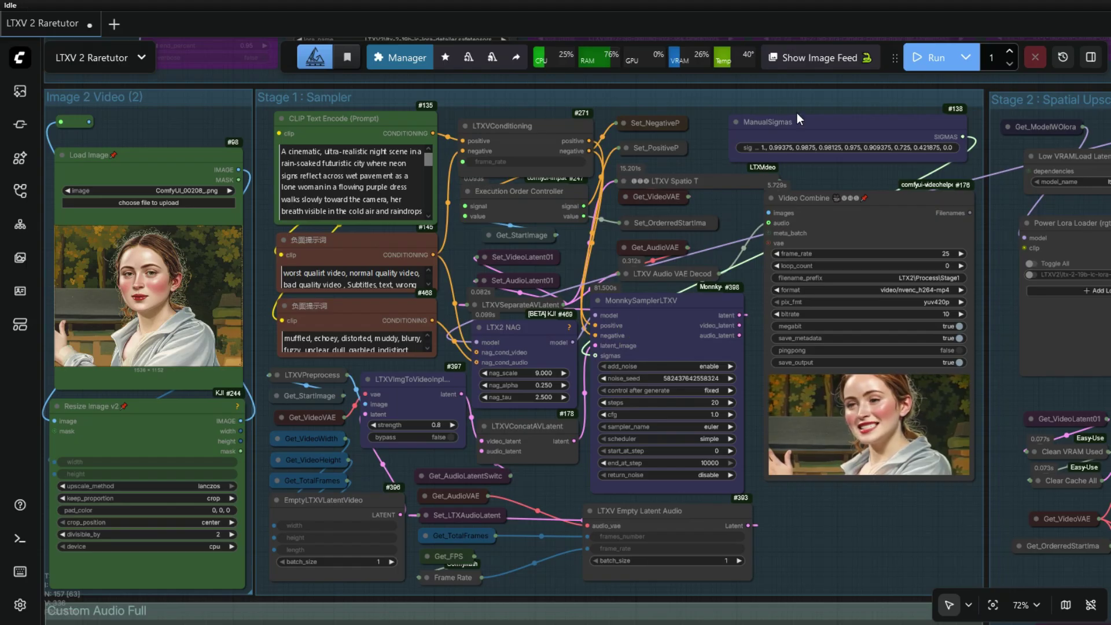
pyautogui.scroll(2, 440, 487)
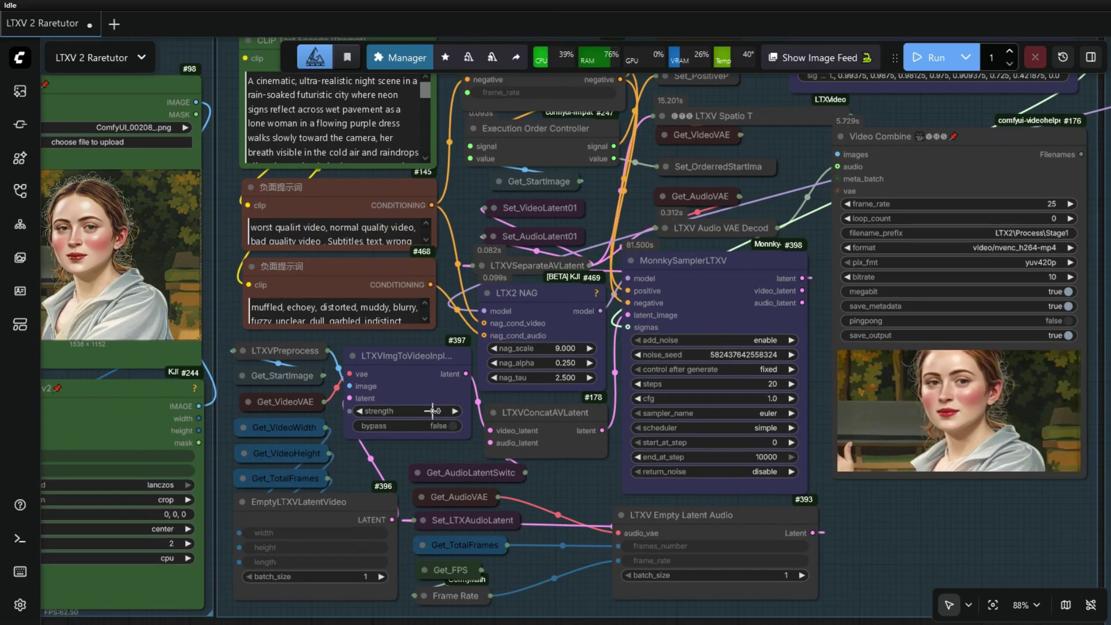
pyautogui.scroll(-1, 421, 414)
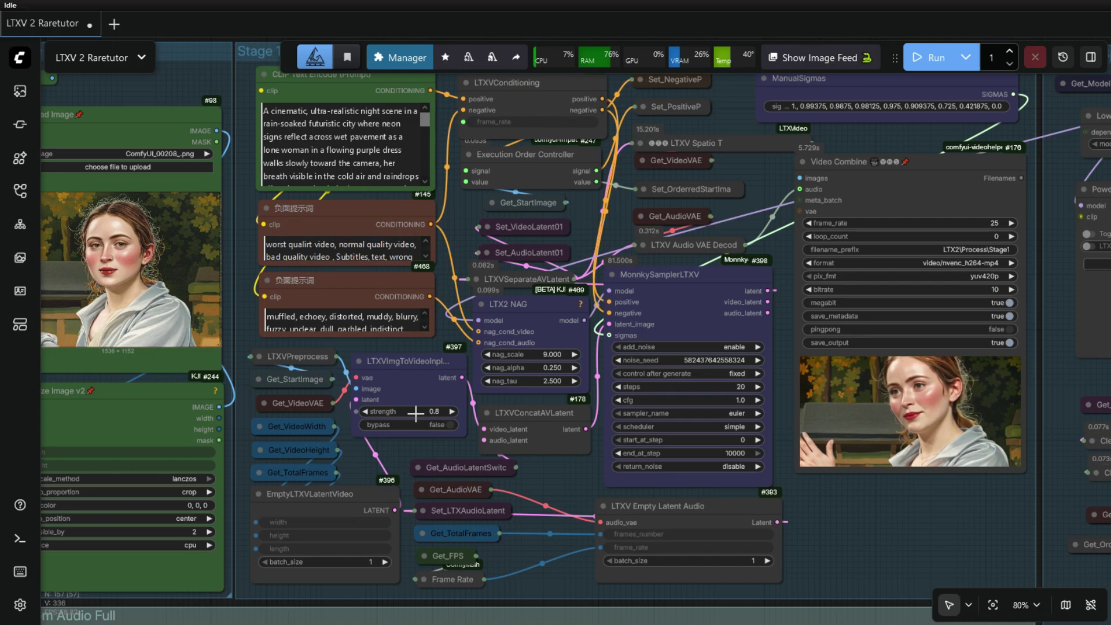
pyautogui.click(542, 317)
pyautogui.click(578, 268)
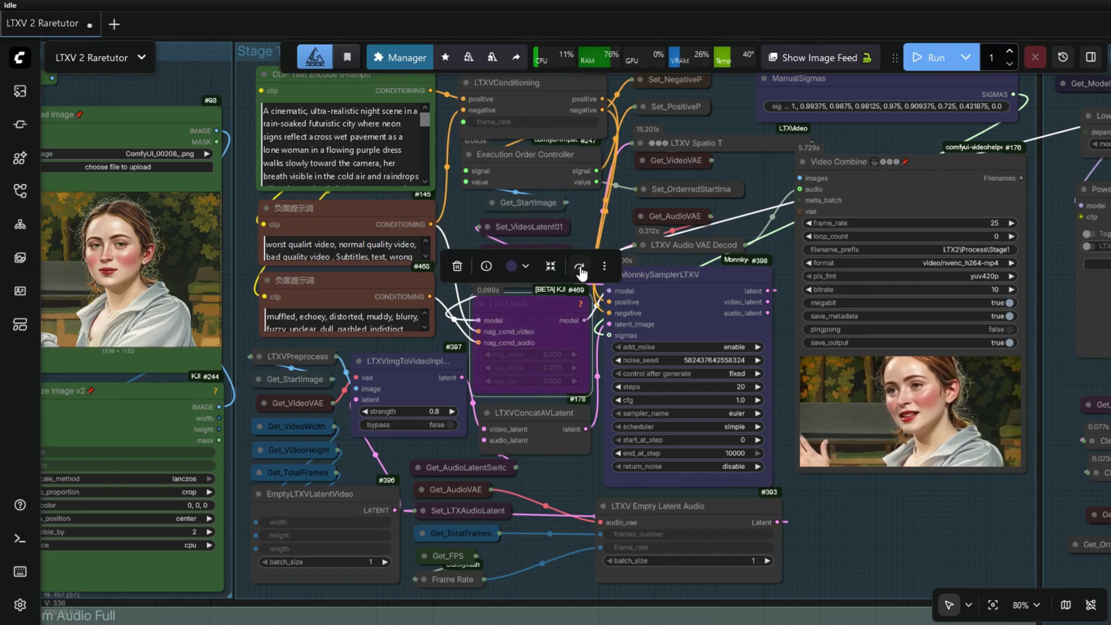
pyautogui.click(580, 268)
pyautogui.moveTo(737, 413); pyautogui.dragTo(684, 438)
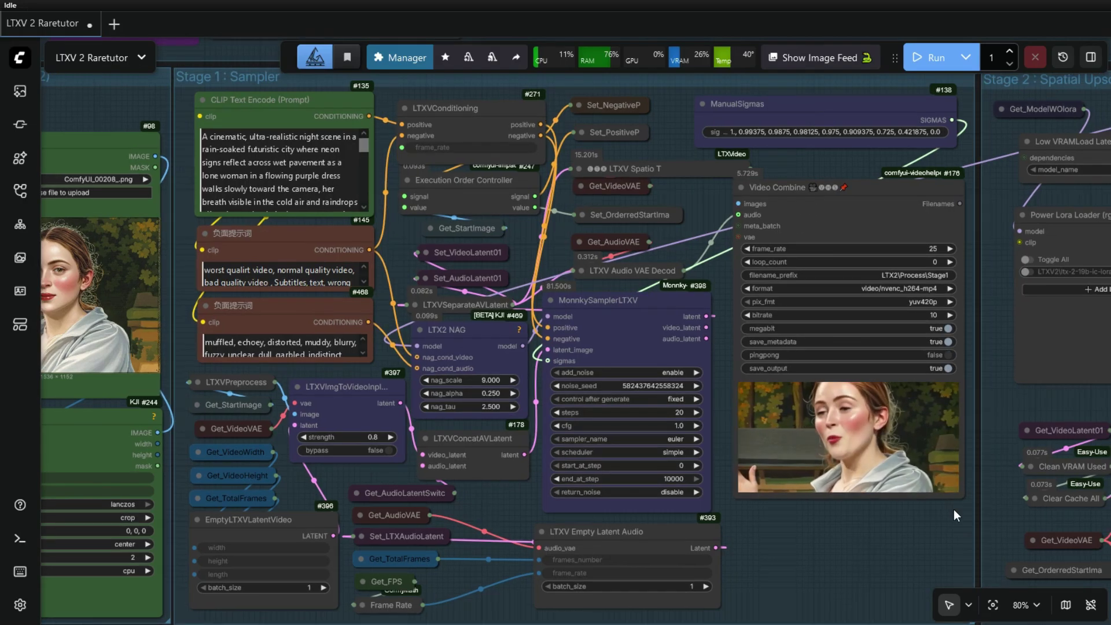
pyautogui.hscroll(1, 752, 289)
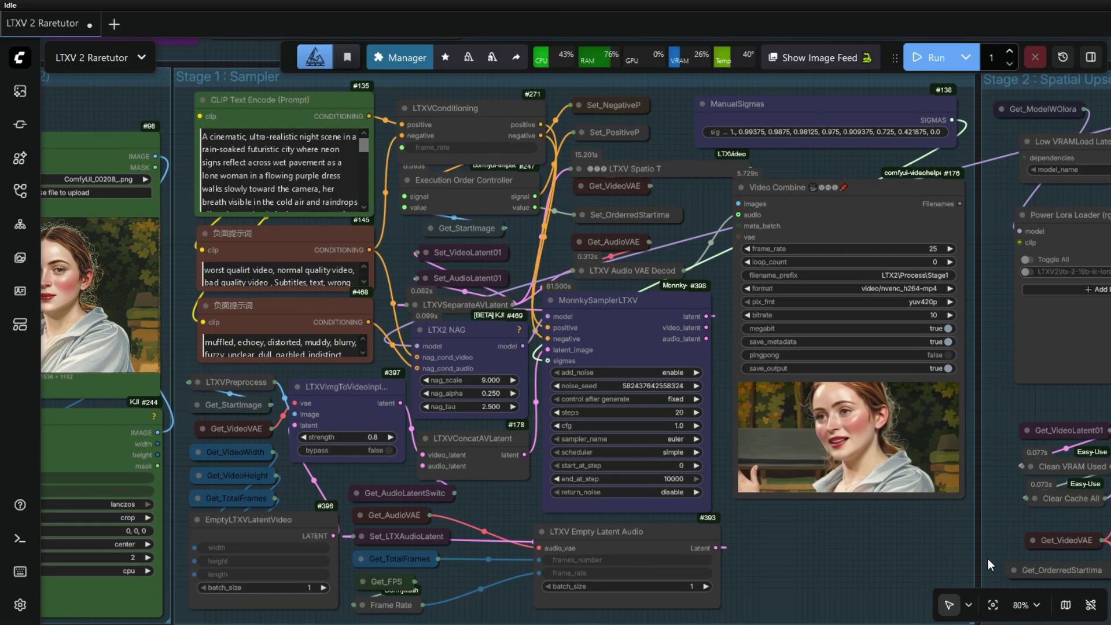
pyautogui.click(928, 57)
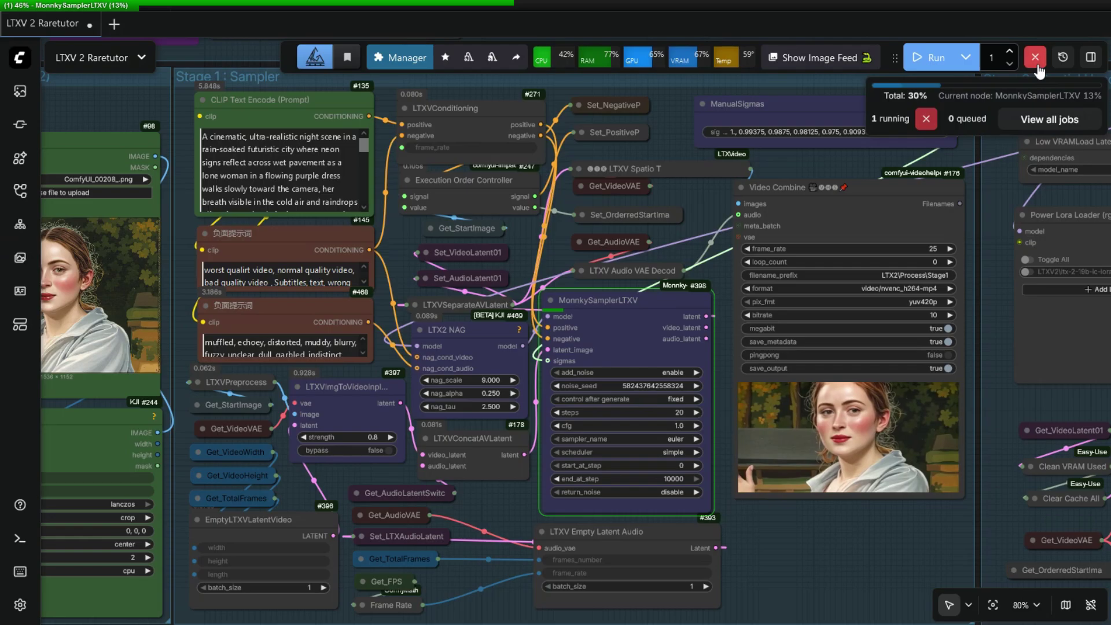
pyautogui.click(1035, 57)
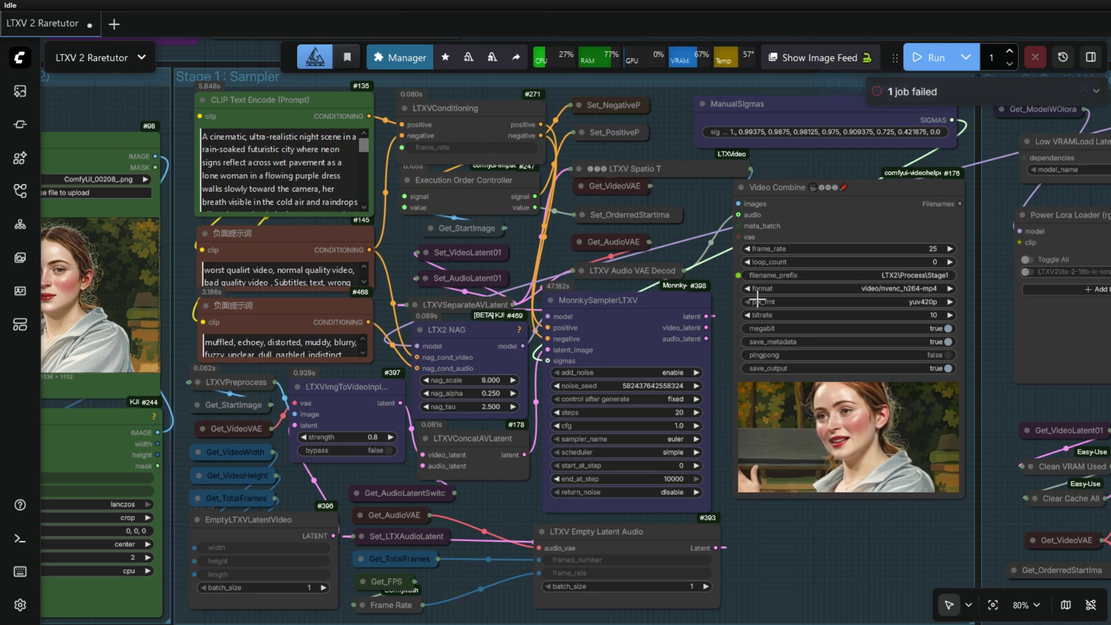
pyautogui.scroll(3, 757, 299)
pyautogui.hotkey('ctrl', 'b')
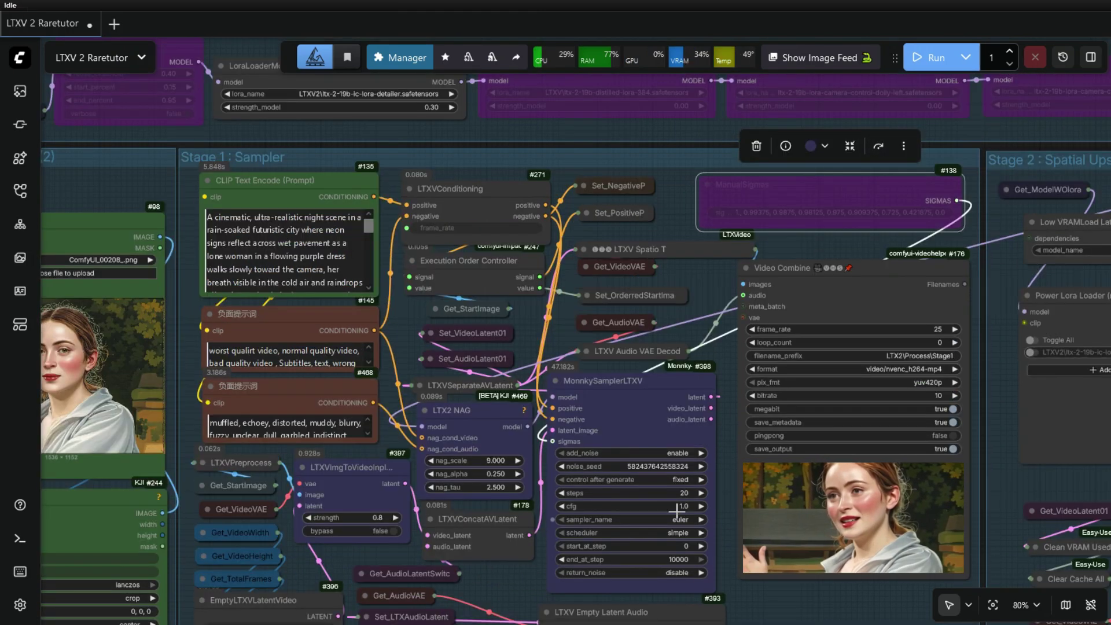
pyautogui.hotkey('ctrl', 'Return')
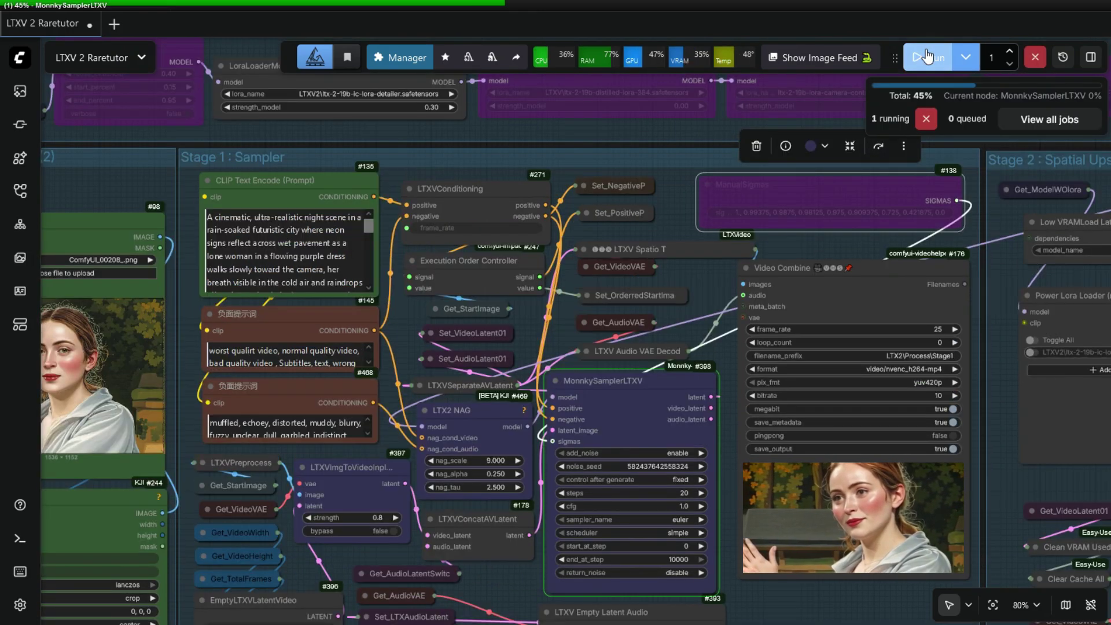
pyautogui.hotkey('alt', 'Tab')
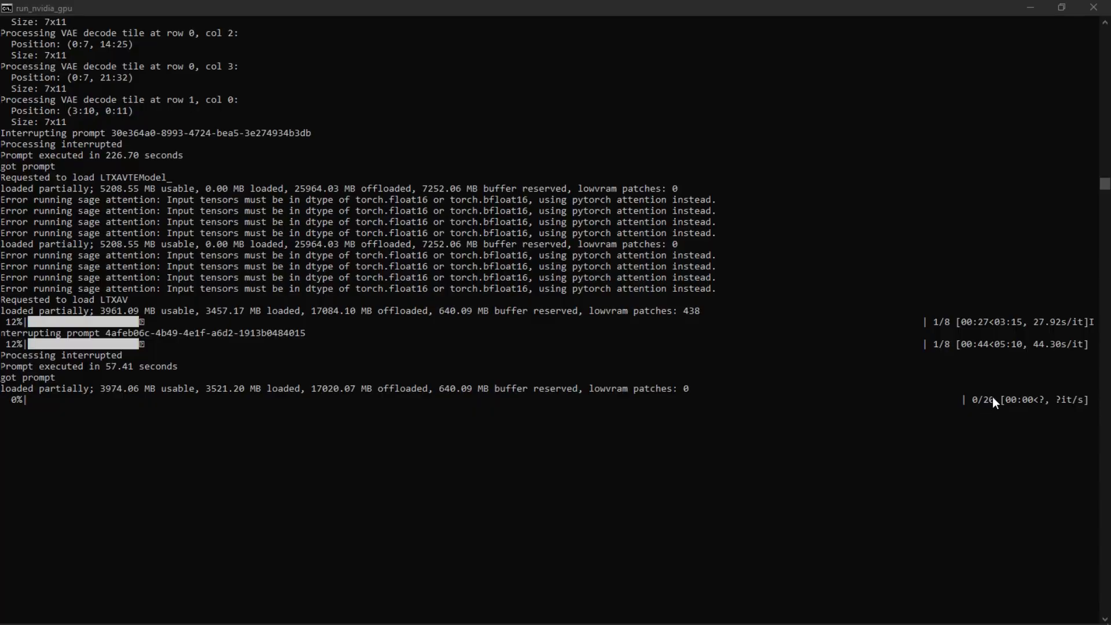
pyautogui.hotkey('alt', 'Tab')
pyautogui.click(1036, 56)
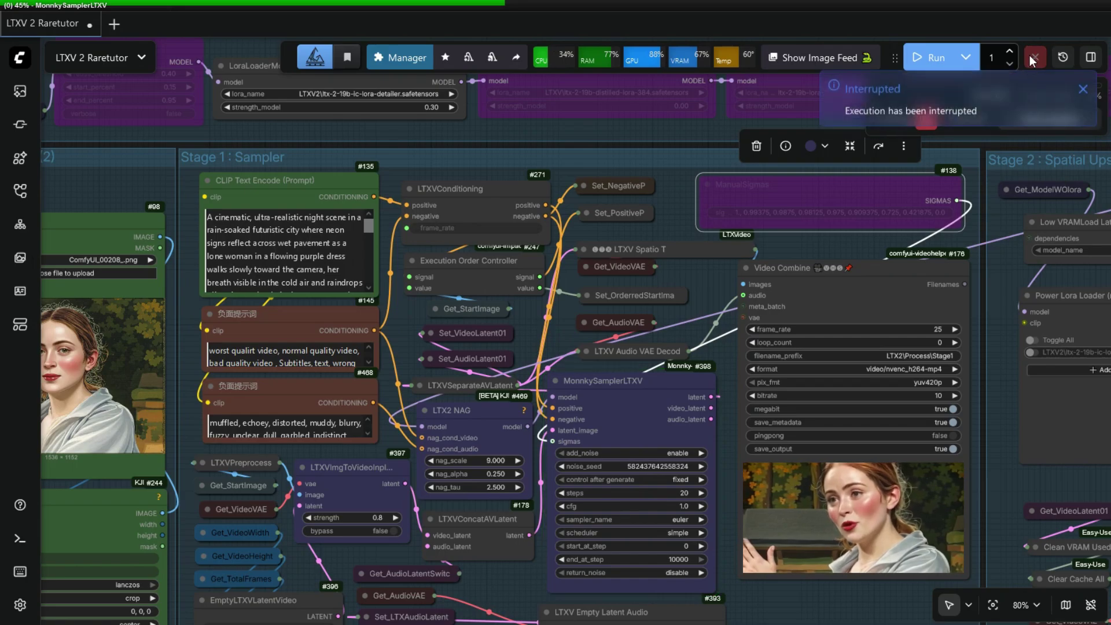
pyautogui.click(703, 280)
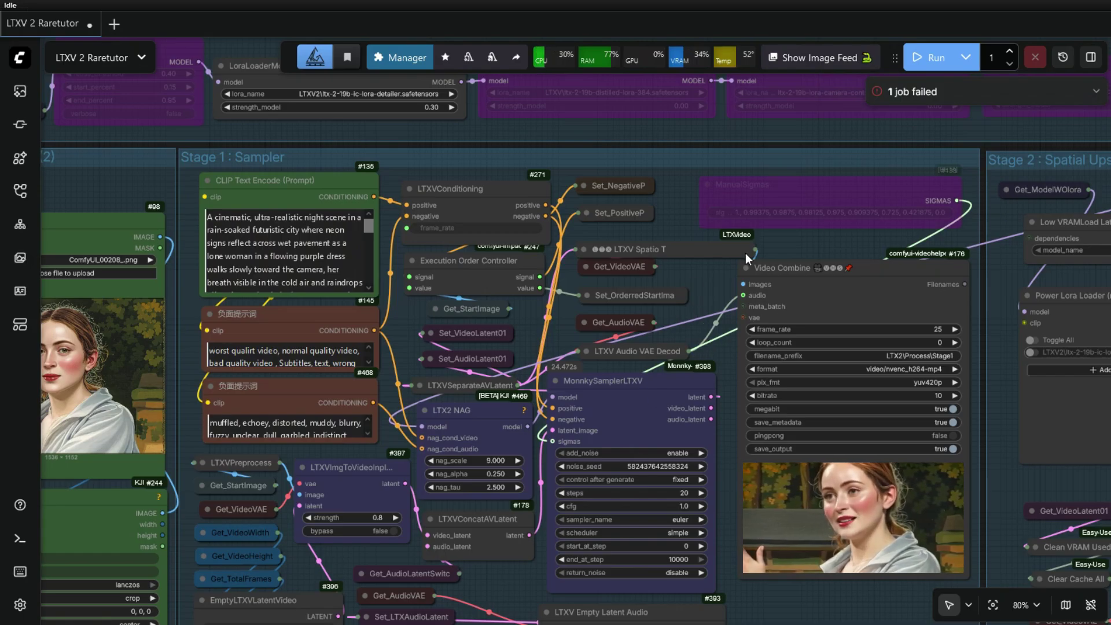
pyautogui.click(825, 188)
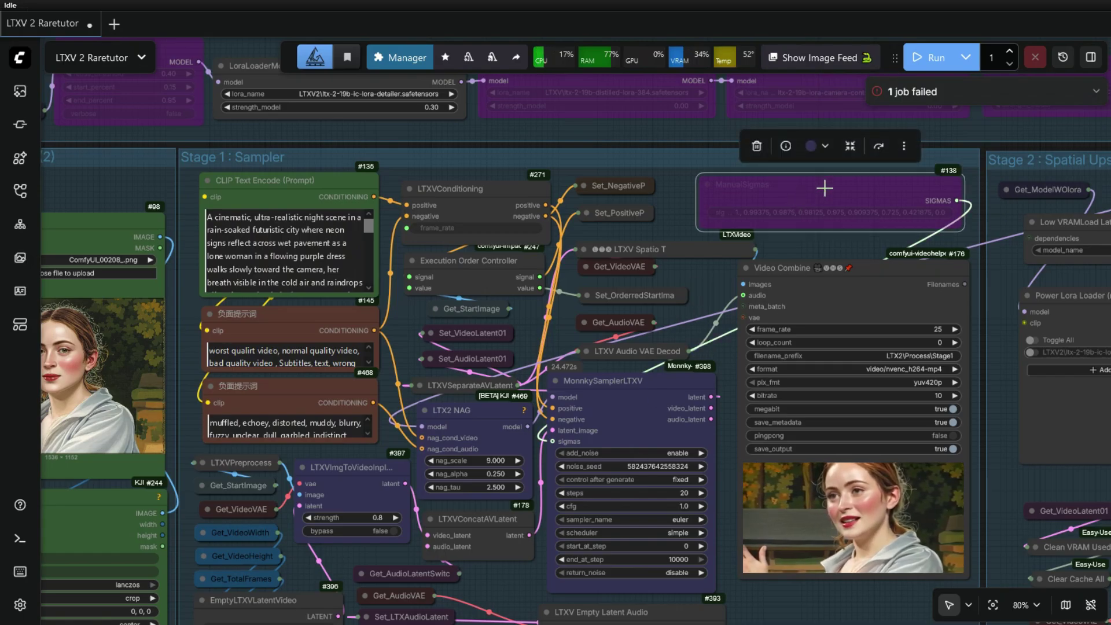
pyautogui.click(879, 148)
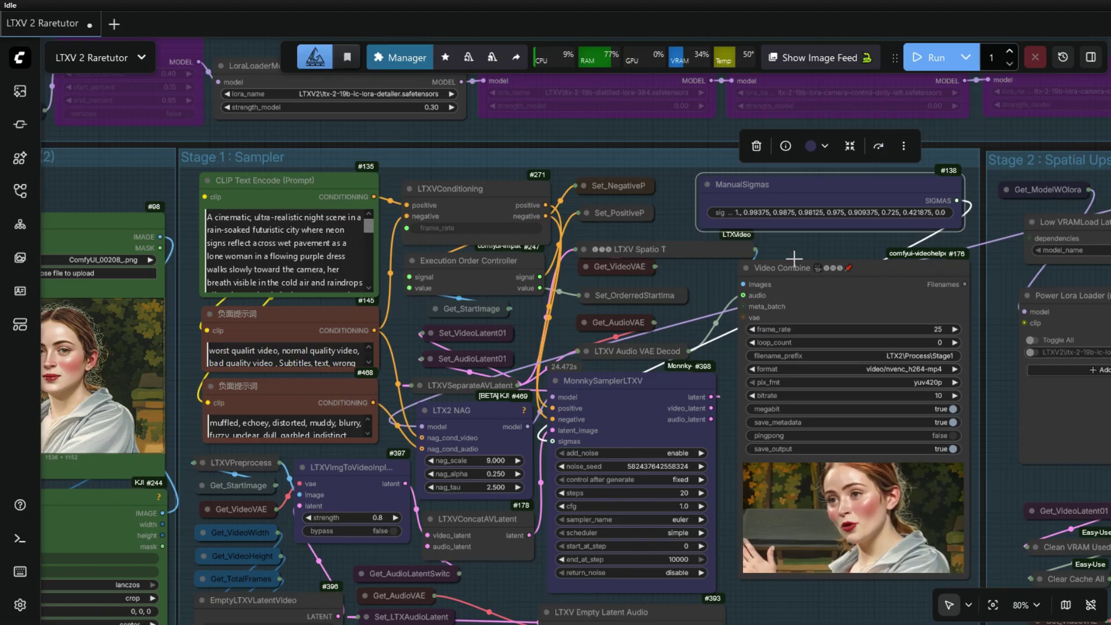
# Step: Keep the spatial upscaler x2 model selected in the Stage 2 upscaler group
pyautogui.scroll(-4, 929, 201)
pyautogui.moveTo(919, 235); pyautogui.dragTo(876, 196)
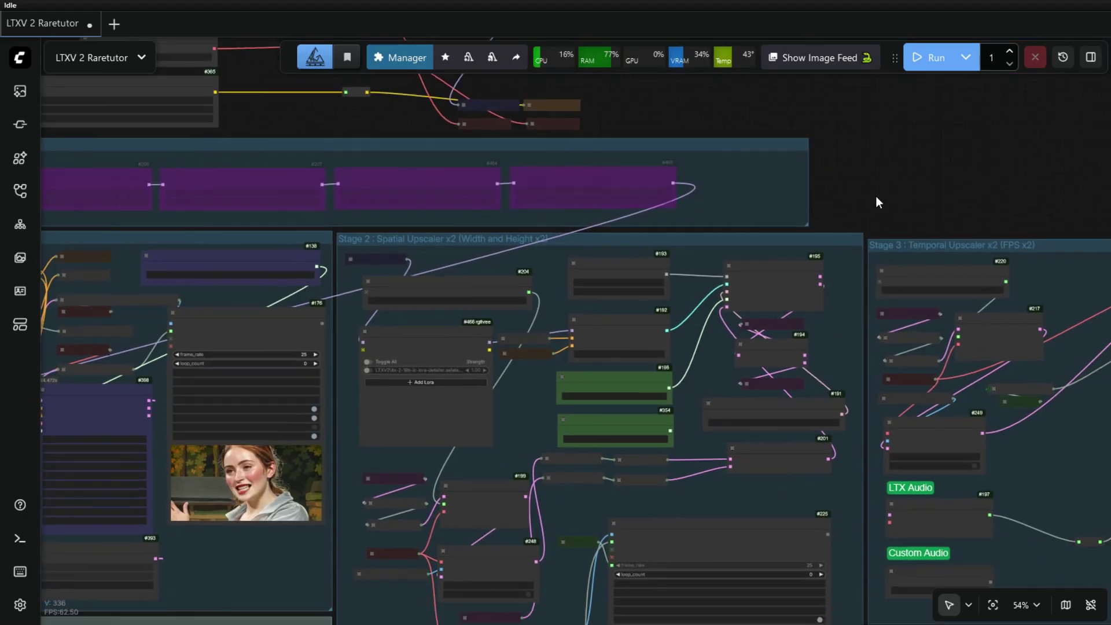
pyautogui.scroll(4, 870, 198)
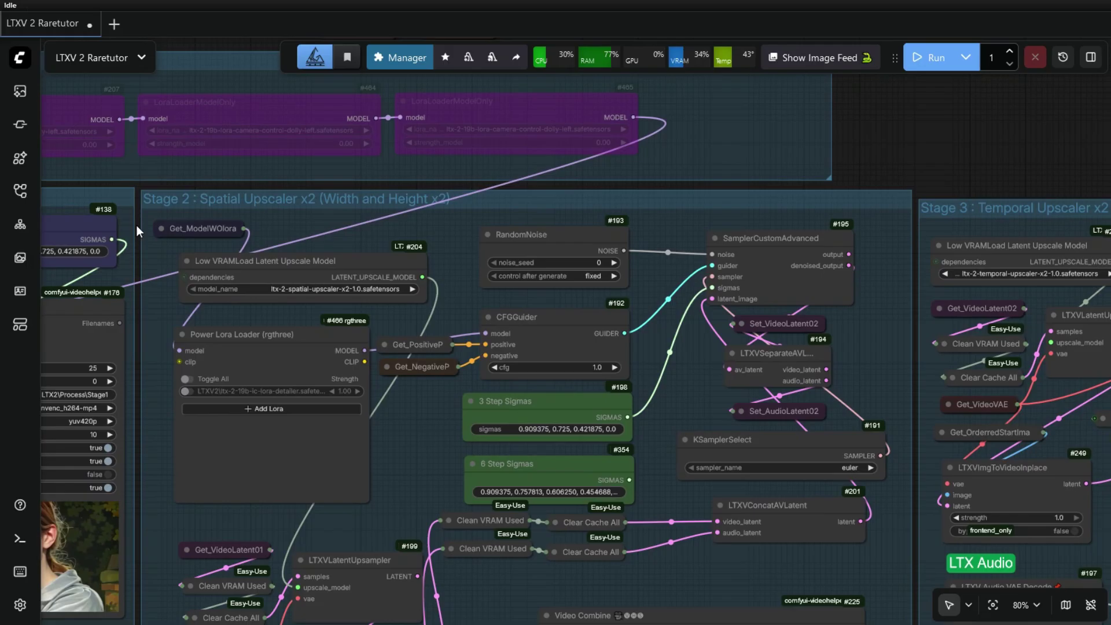
pyautogui.moveTo(908, 163); pyautogui.dragTo(1018, 150)
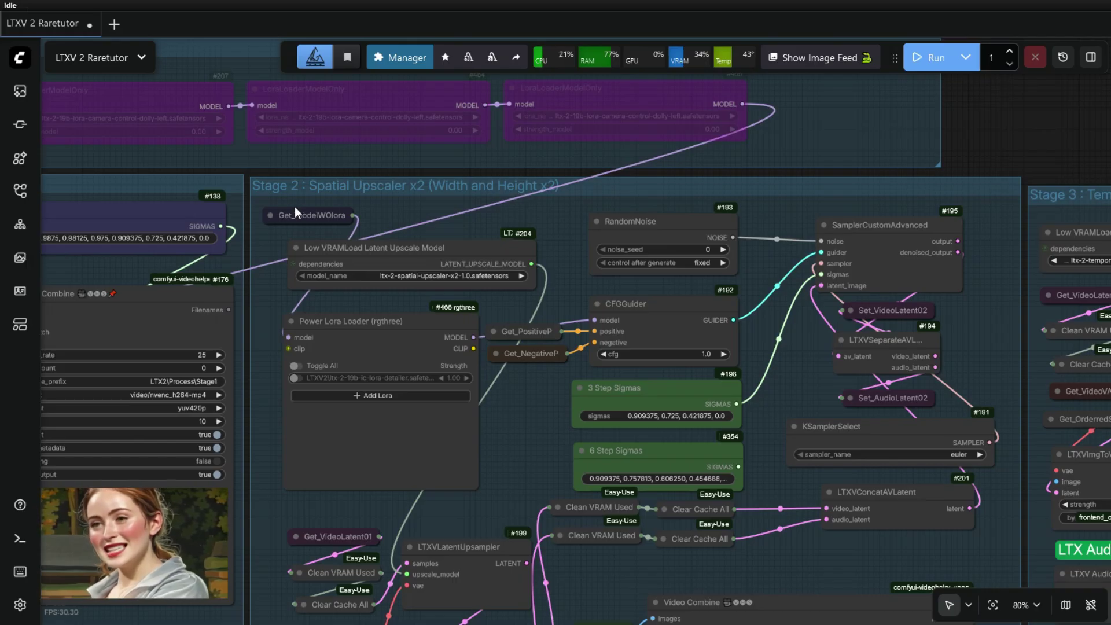
pyautogui.scroll(-9, 996, 137)
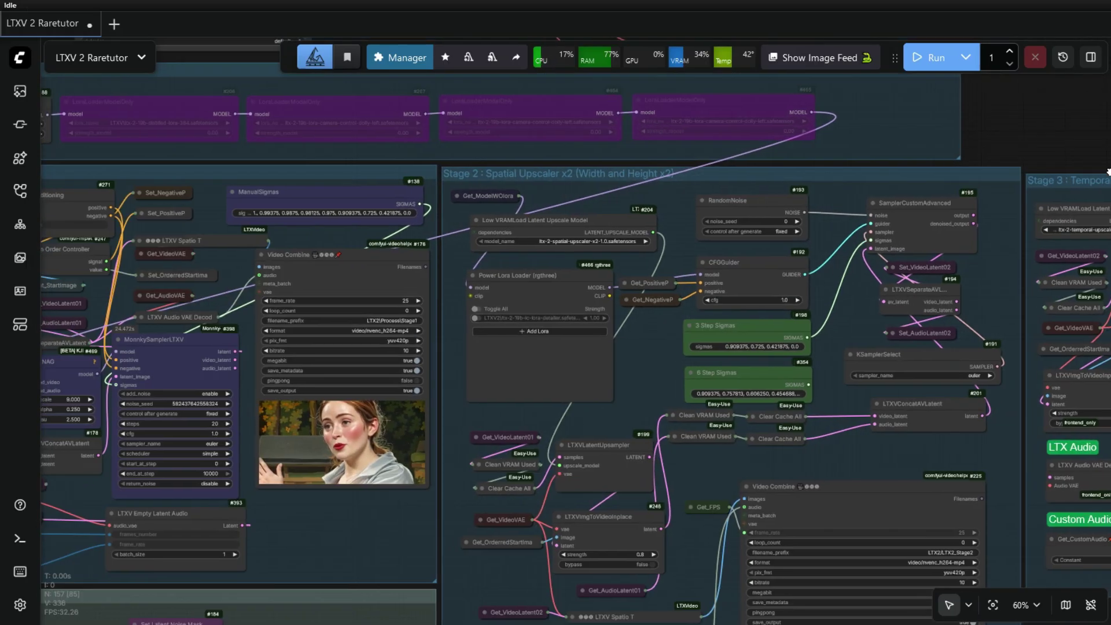
pyautogui.scroll(11, 418, 190)
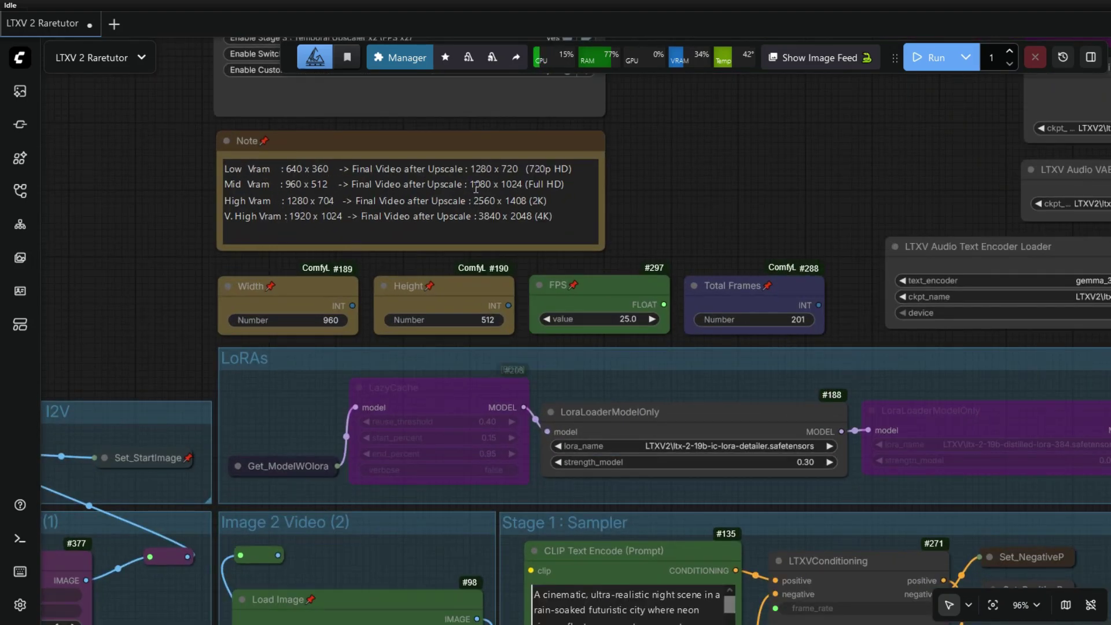
pyautogui.scroll(-2, 839, 224)
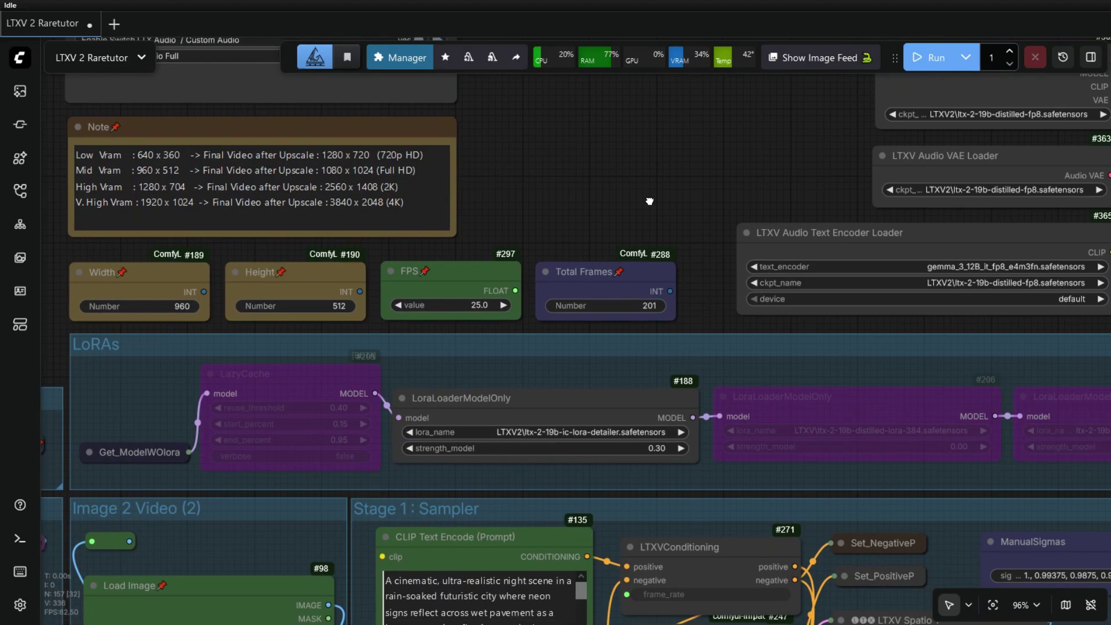
pyautogui.scroll(-6, 592, 191)
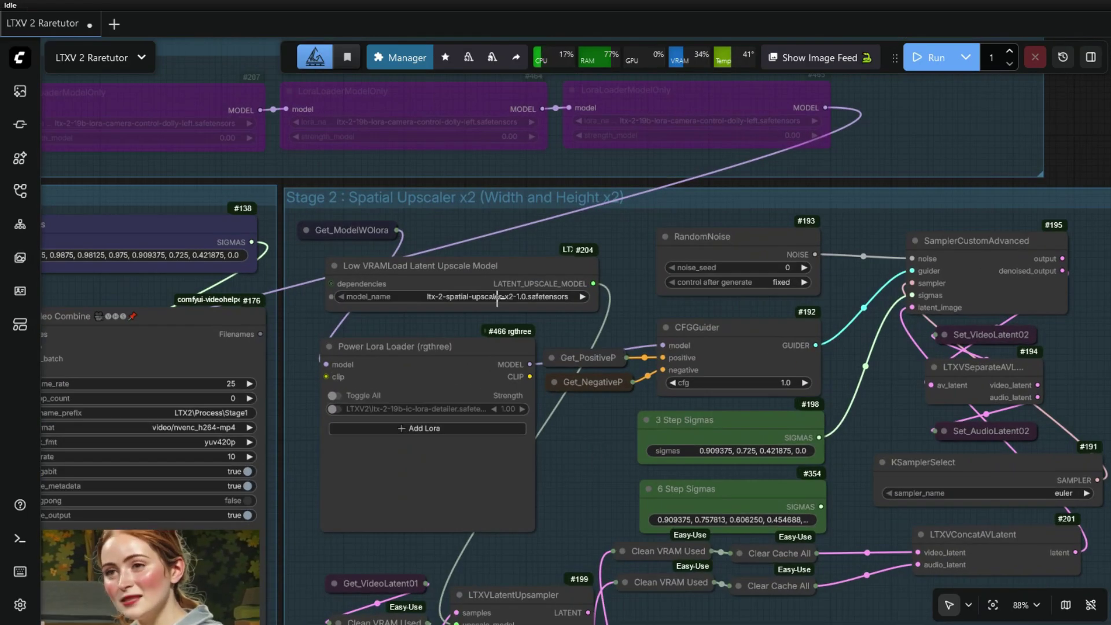
pyautogui.click(492, 297)
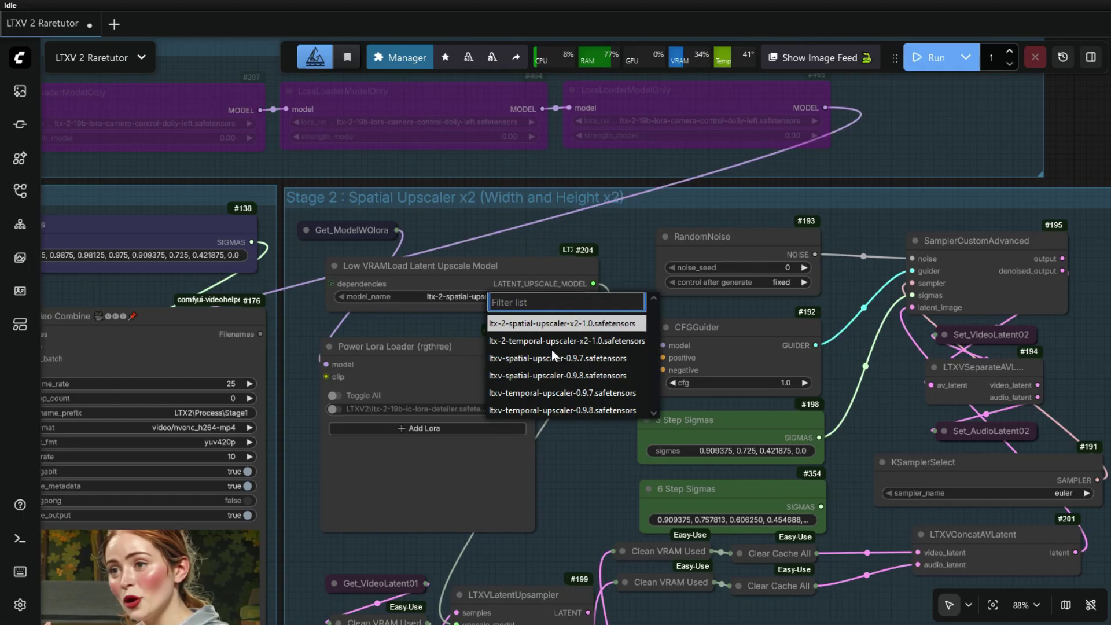
pyautogui.click(547, 329)
pyautogui.scroll(-3, 404, 244)
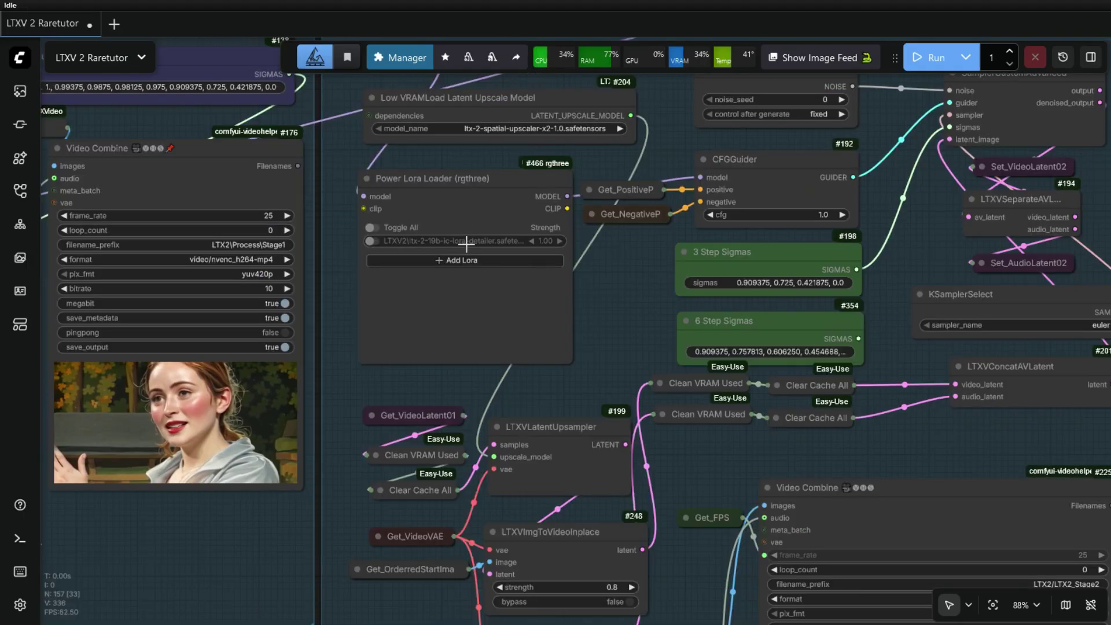
# Step: Check the Power Lora Loader node, then go to the LTX Audio / Custom Audio section with key 2
pyautogui.click(378, 241)
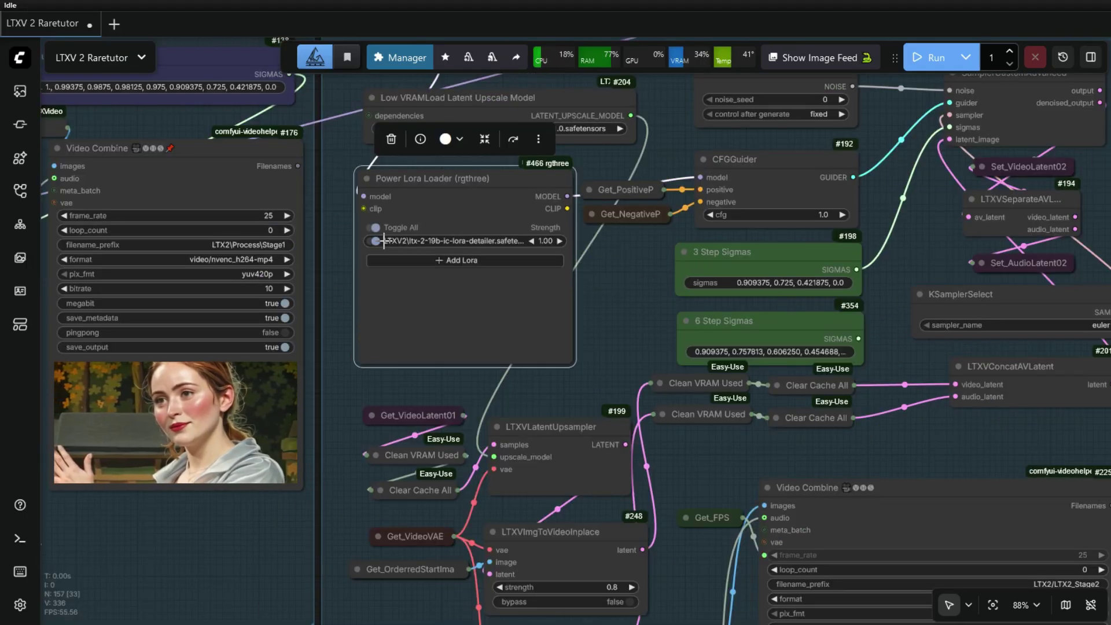
pyautogui.click(616, 294)
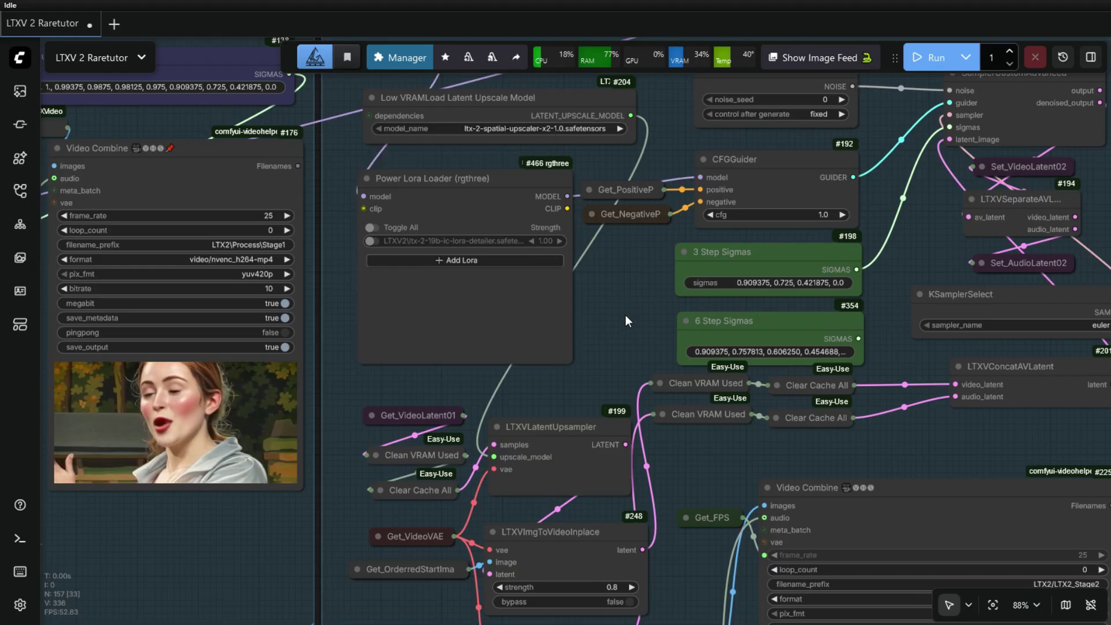
pyautogui.scroll(2, 630, 325)
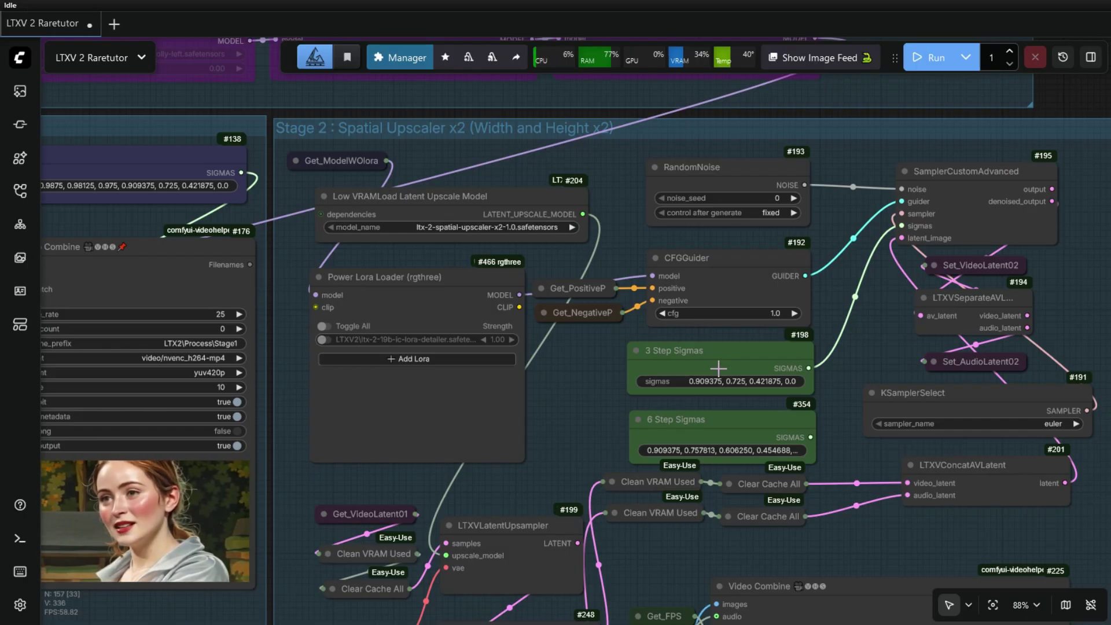
pyautogui.press('2')
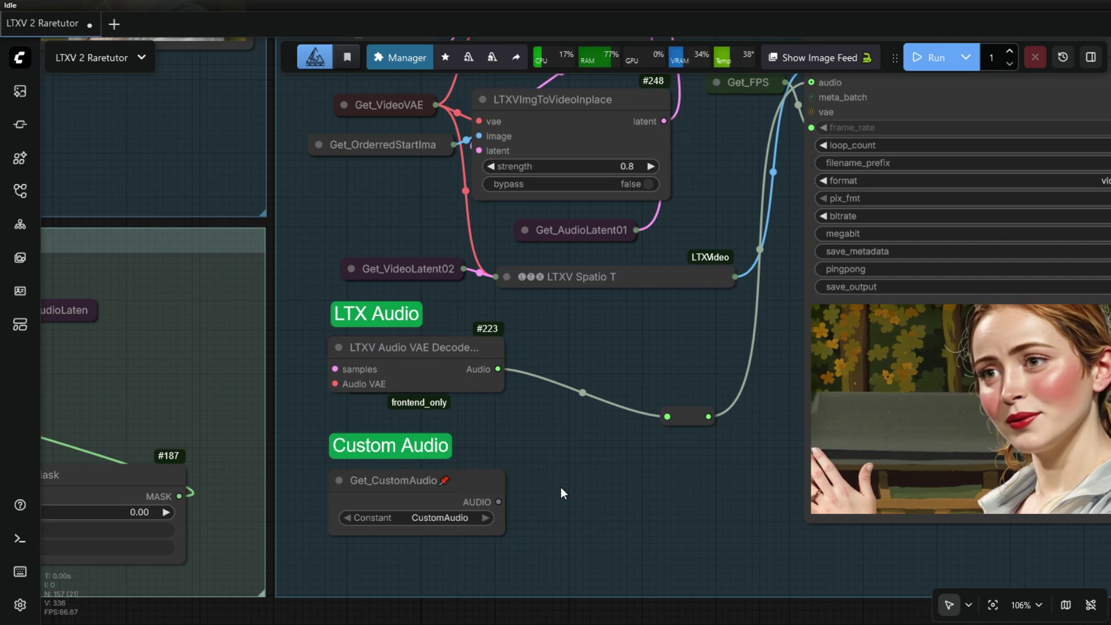
pyautogui.scroll(-4, 565, 489)
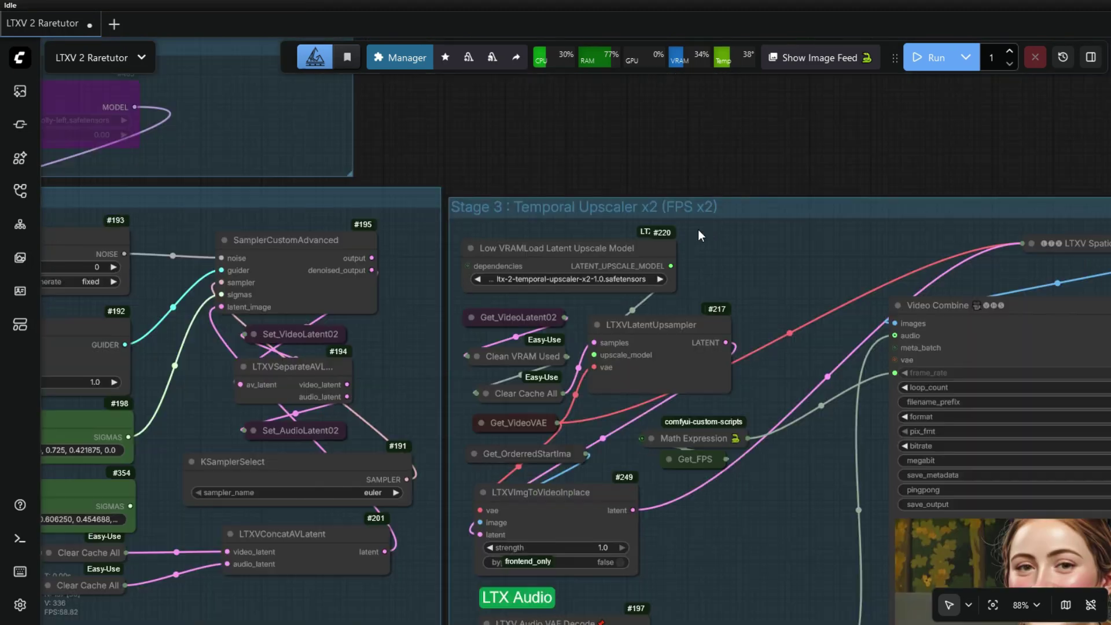
pyautogui.scroll(-2, 703, 236)
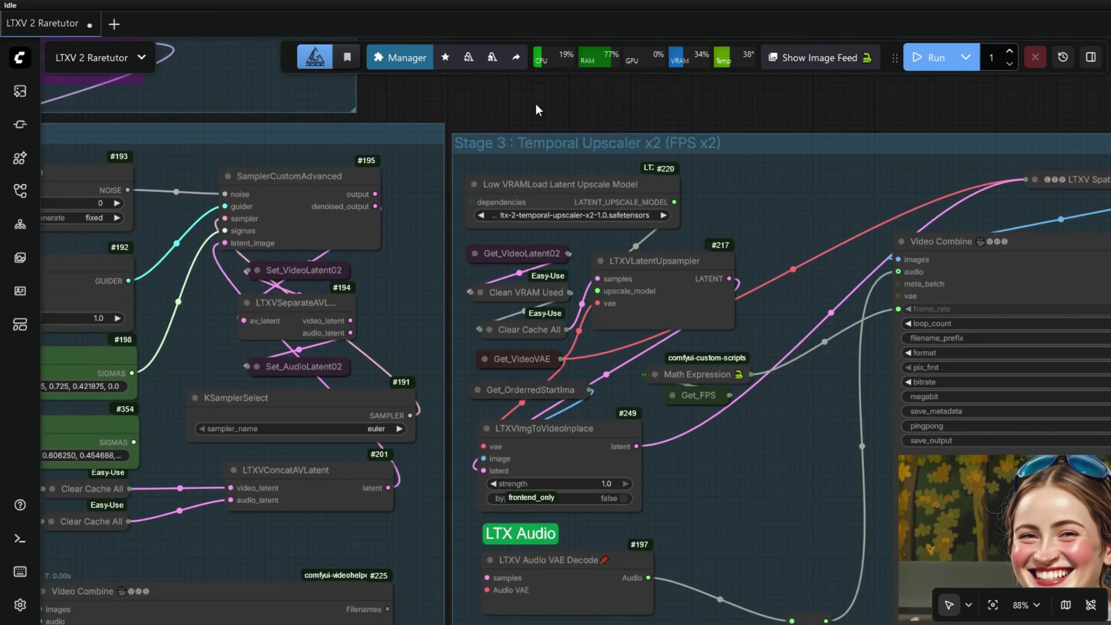
pyautogui.moveTo(536, 103); pyautogui.dragTo(954, 103)
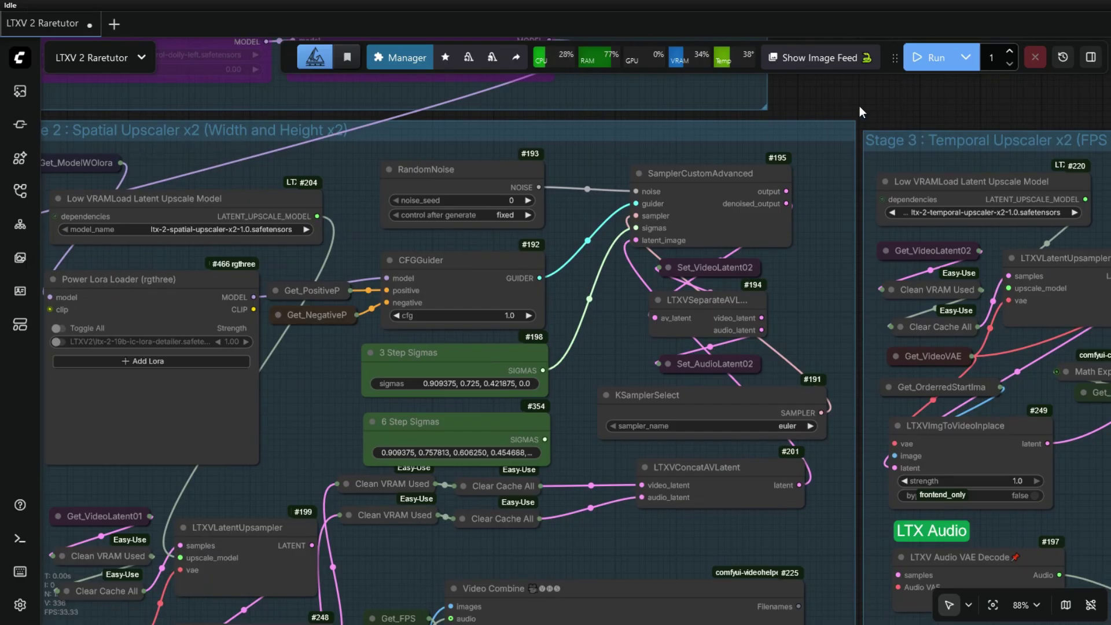
pyautogui.moveTo(1107, 165); pyautogui.dragTo(673, 160)
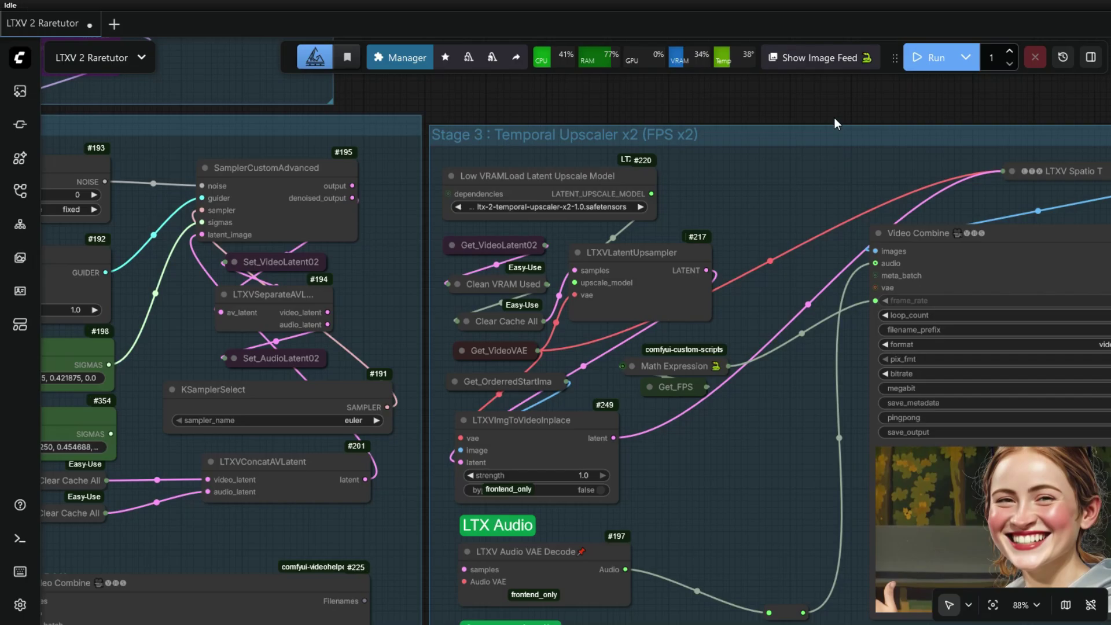
pyautogui.moveTo(835, 123); pyautogui.dragTo(727, 122)
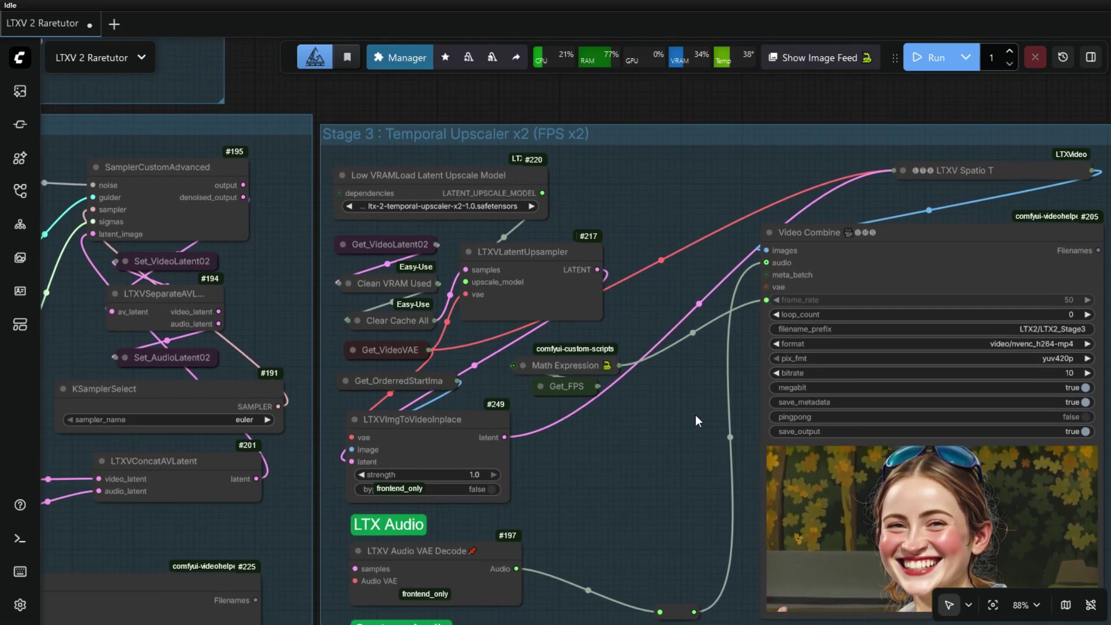
pyautogui.moveTo(696, 415); pyautogui.dragTo(825, 471)
pyautogui.scroll(1, 825, 470)
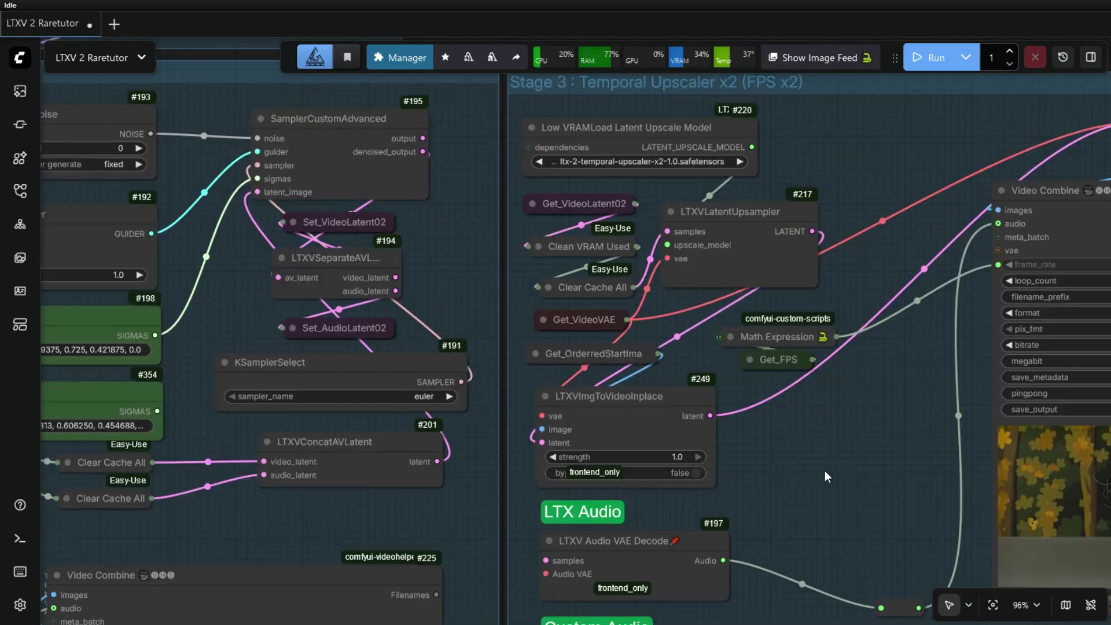
pyautogui.click(632, 161)
pyautogui.click(710, 200)
pyautogui.scroll(-4, 619, 371)
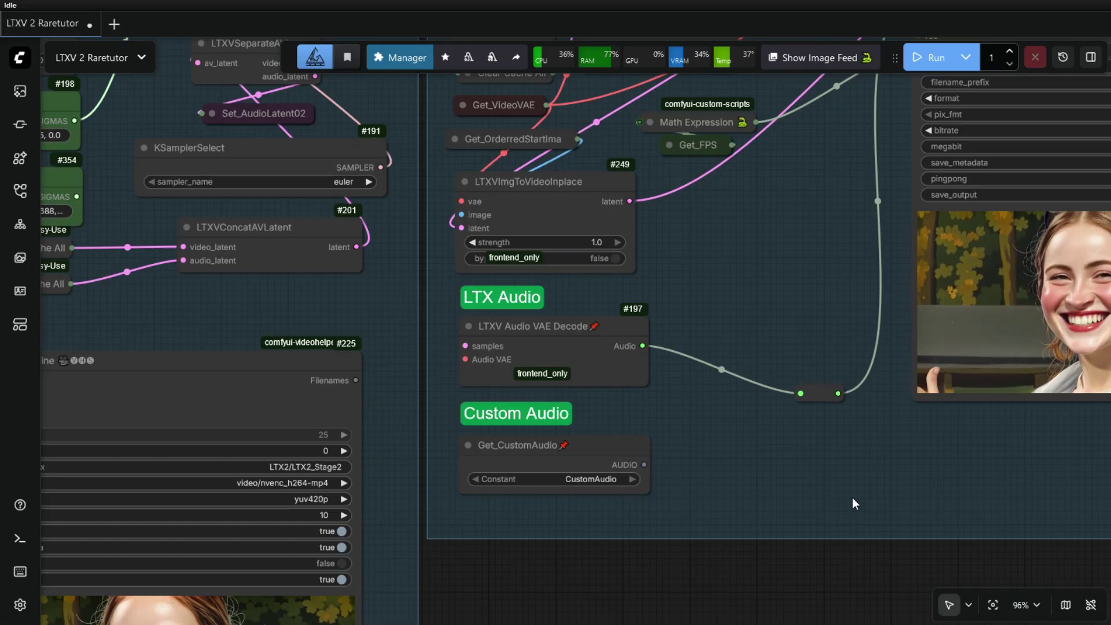
pyautogui.moveTo(853, 498); pyautogui.dragTo(721, 496)
pyautogui.scroll(-2, 863, 473)
pyautogui.scroll(-7, 863, 472)
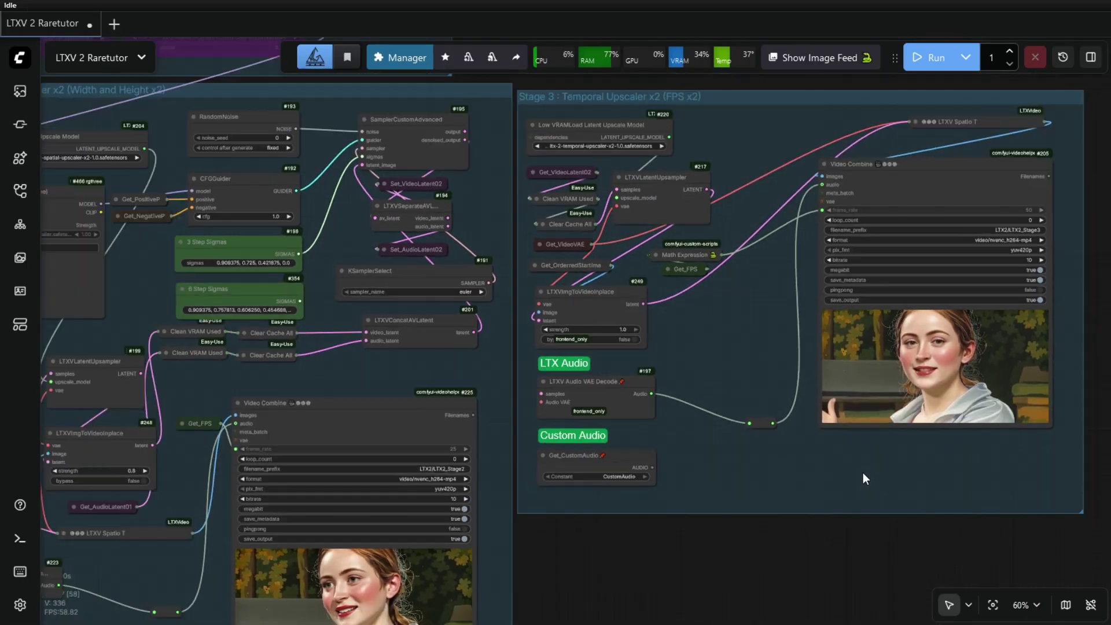
pyautogui.scroll(-4, 863, 473)
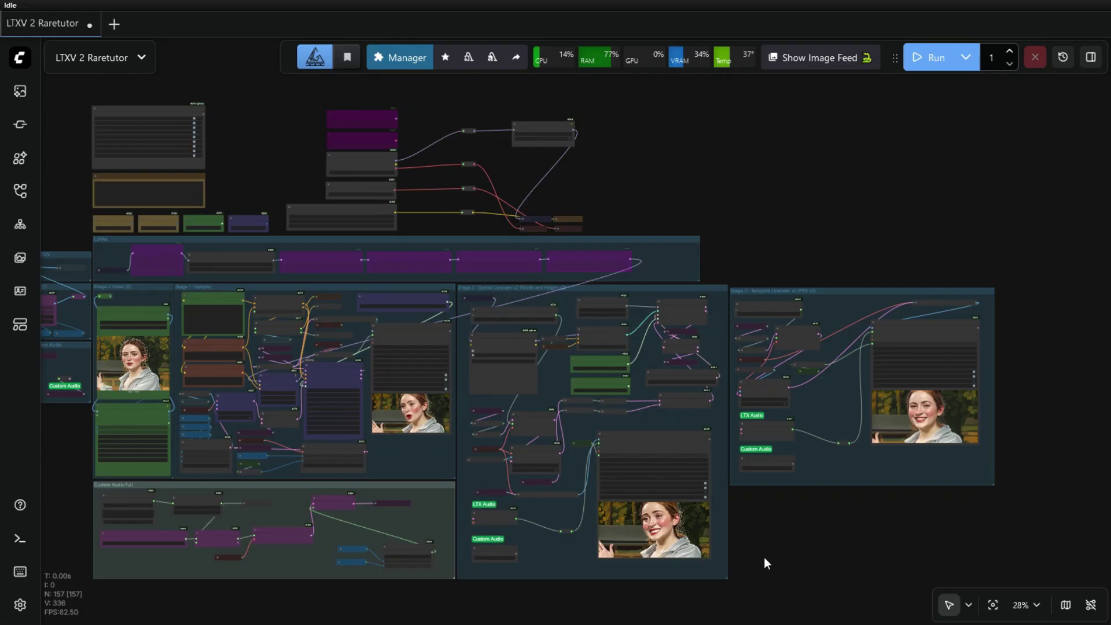
pyautogui.moveTo(764, 563); pyautogui.dragTo(831, 518)
pyautogui.scroll(-1, 832, 519)
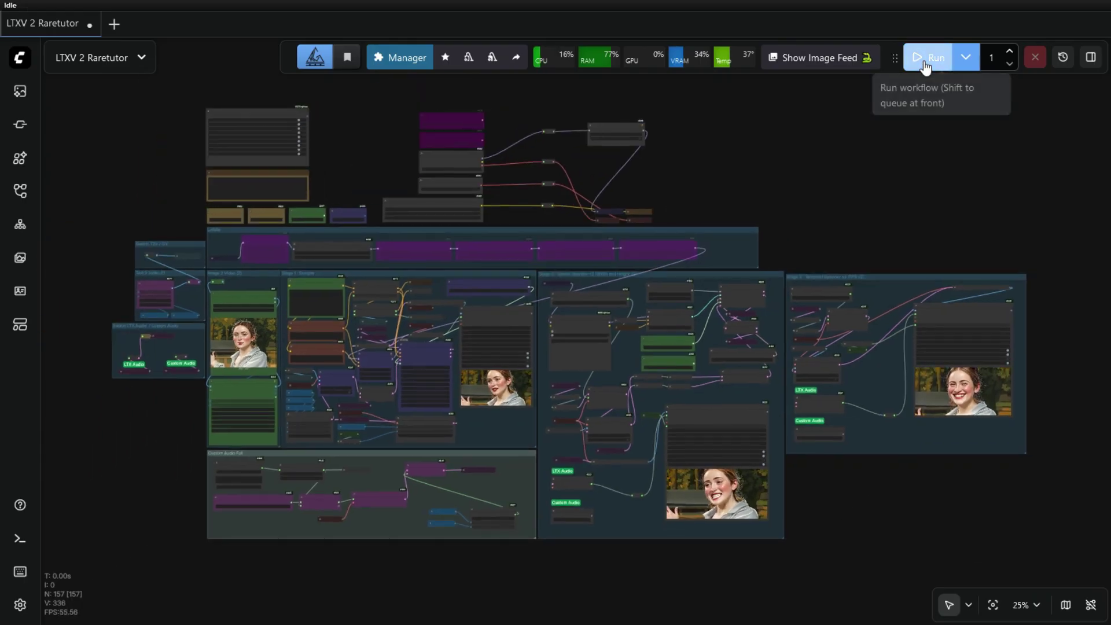
# Step: Run the workflow and zoom into the Stage 3 Video Combine preview of the neon-lit rainy street clip
pyautogui.click(926, 60)
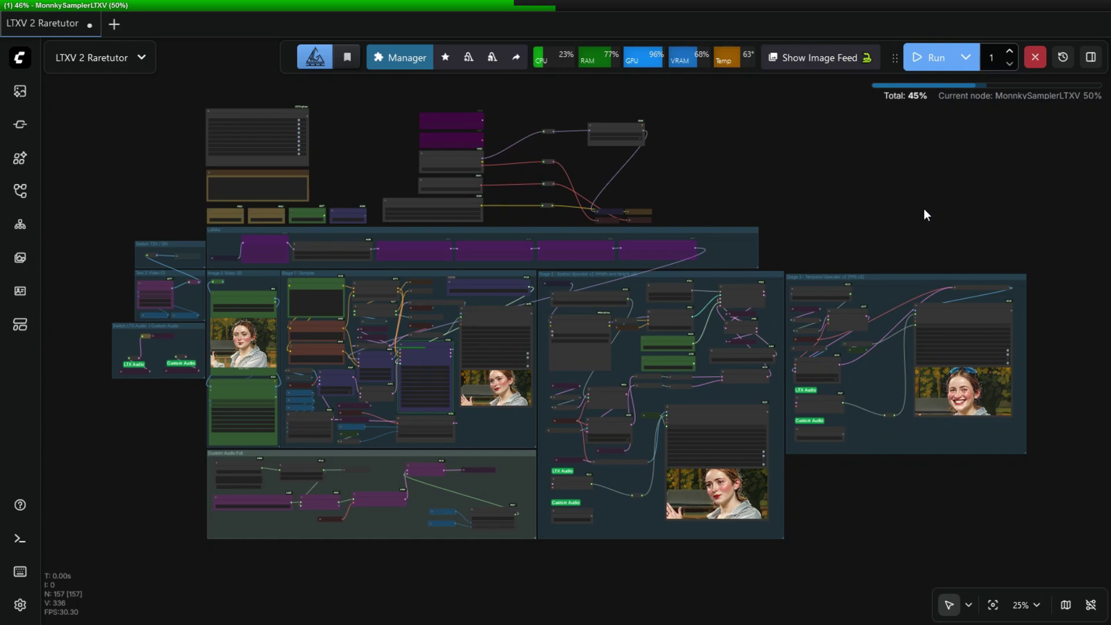
pyautogui.moveTo(924, 210); pyautogui.dragTo(915, 208)
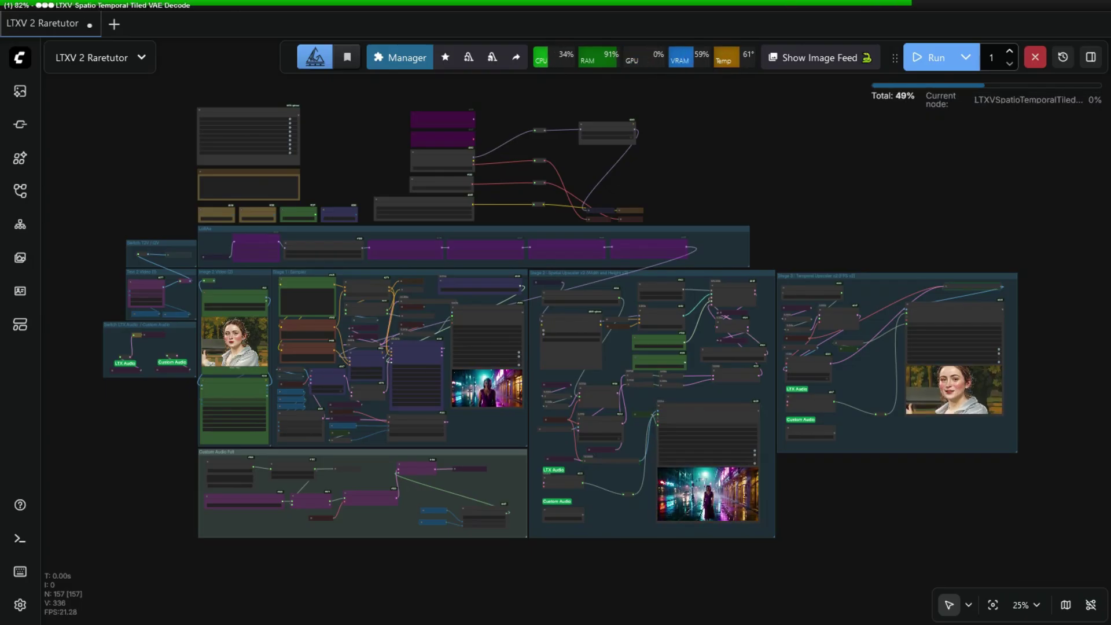
pyautogui.scroll(14, 903, 427)
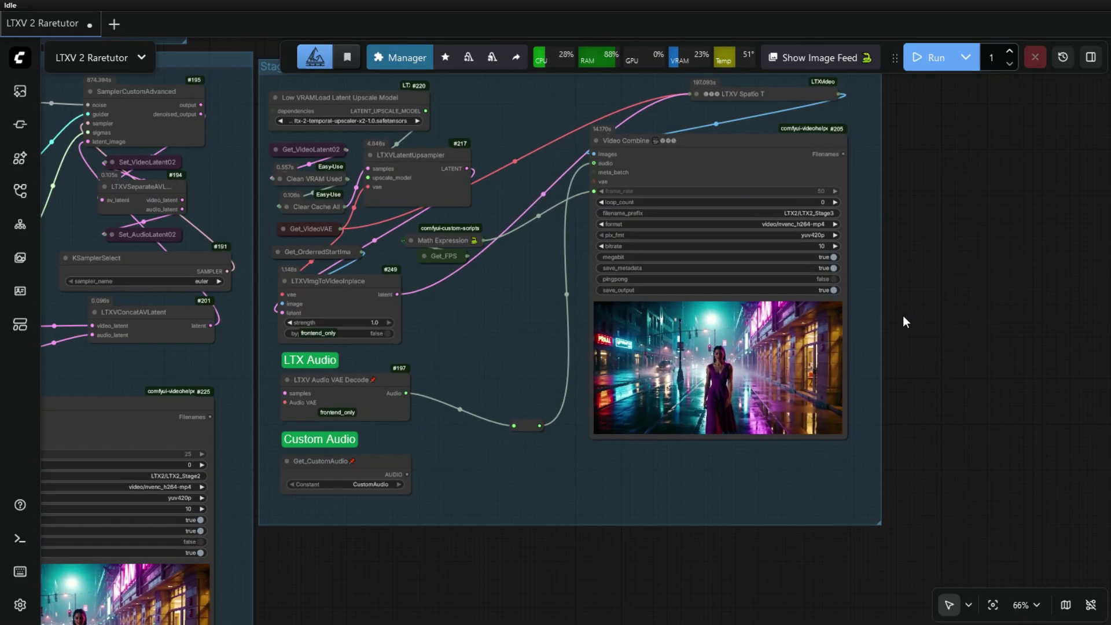
pyautogui.scroll(2, 529, 534)
pyautogui.scroll(2, 663, 356)
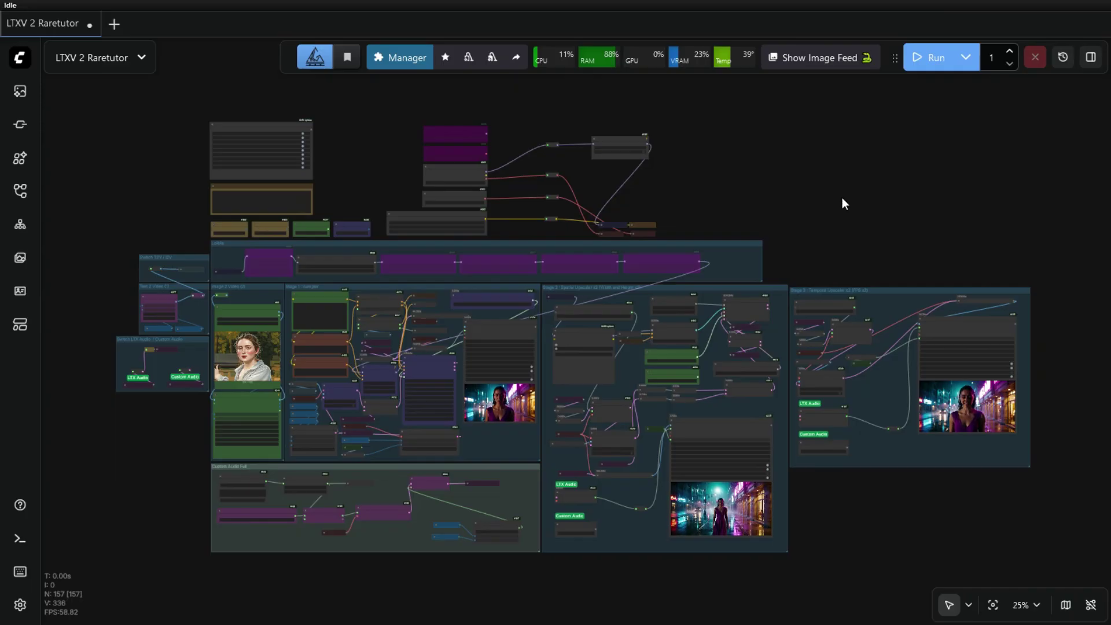
# Step: Select the Example 2 frog yoga studio prompt paragraph and bring up its context menu
pyautogui.scroll(3, 197, 446)
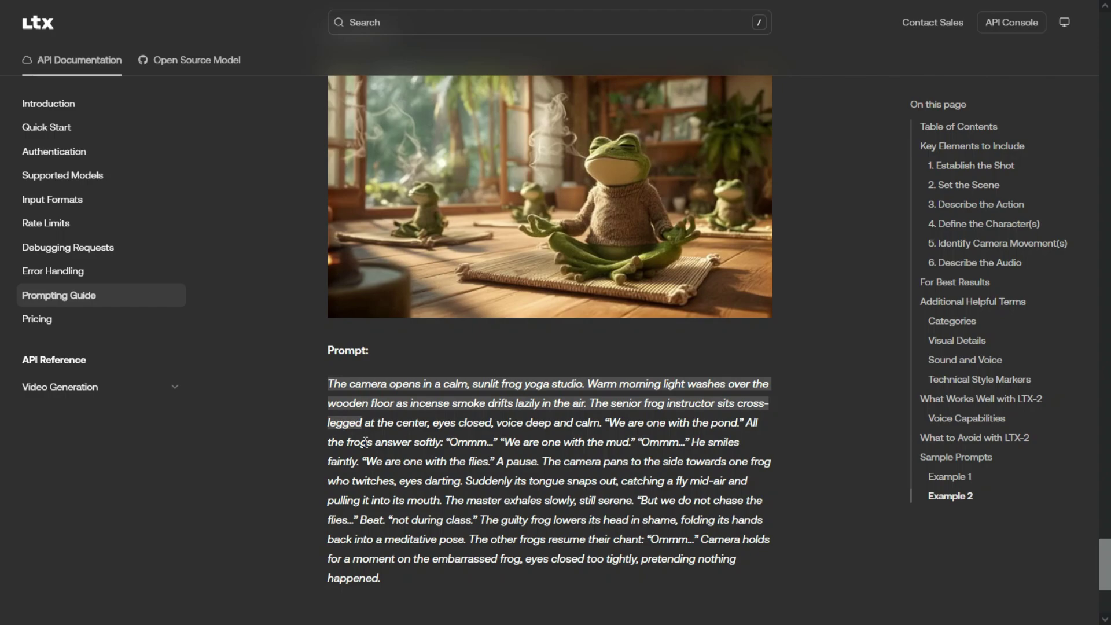
pyautogui.moveTo(366, 441); pyautogui.dragTo(393, 577)
pyautogui.rightClick(525, 445)
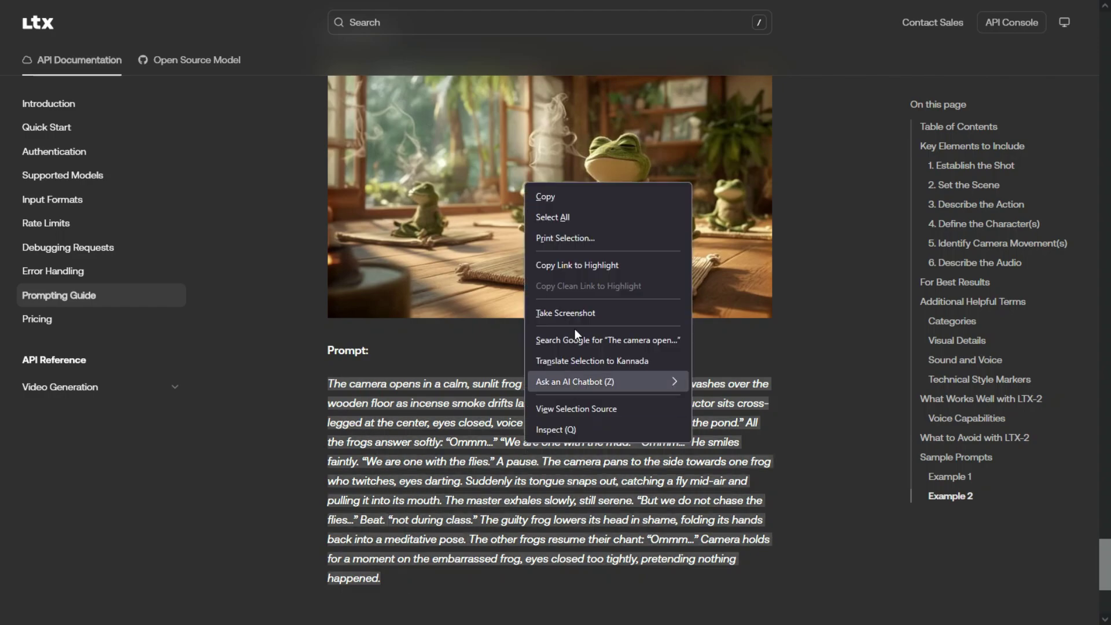
# Step: Copy the frog yoga studio prompt and paste it over the existing positive prompt
pyautogui.click(558, 204)
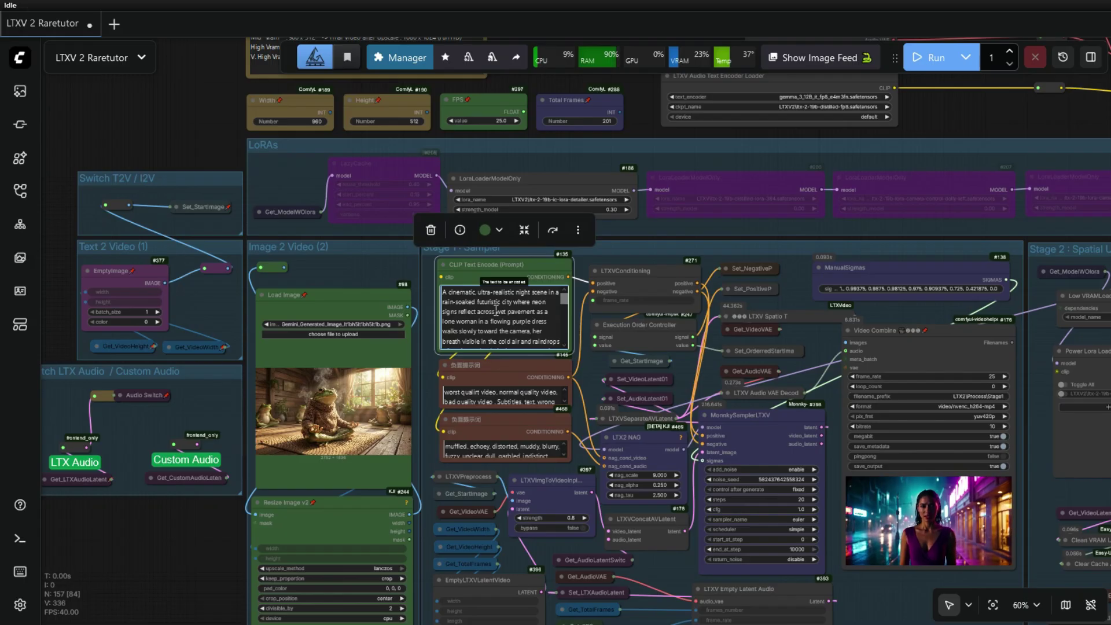
pyautogui.hotkey('ctrl', 'a')
pyautogui.hotkey('ctrl', 'v')
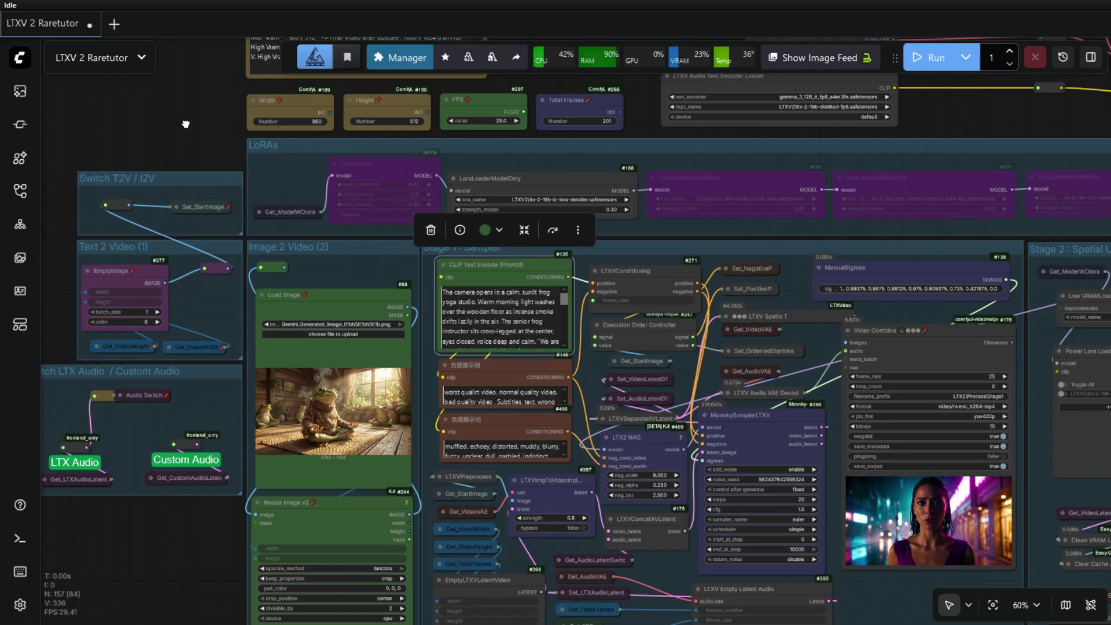
# Step: Connect the Image 2 Video image output into the T2V/I2V switch
pyautogui.scroll(1, 440, 299)
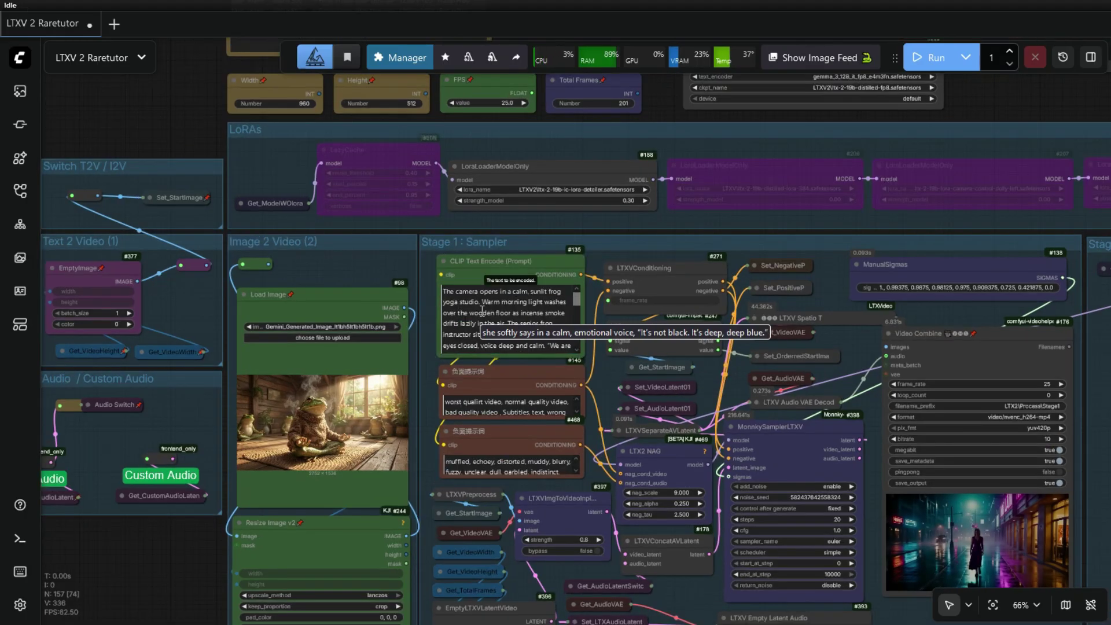
pyautogui.scroll(-4, 825, 321)
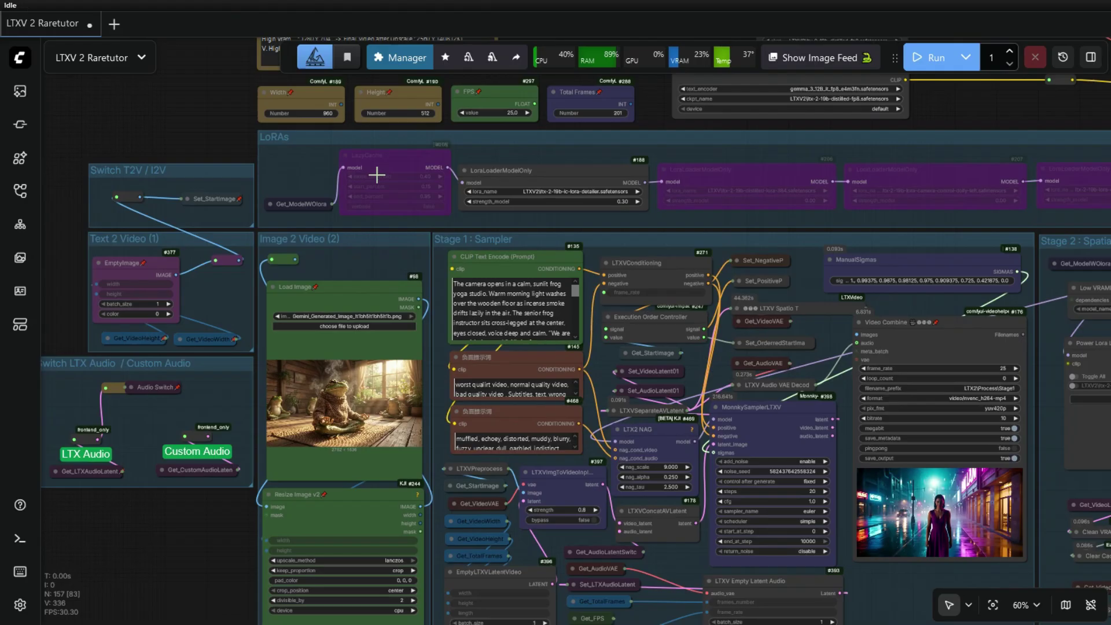
pyautogui.scroll(2, 348, 280)
pyautogui.scroll(3, 160, 165)
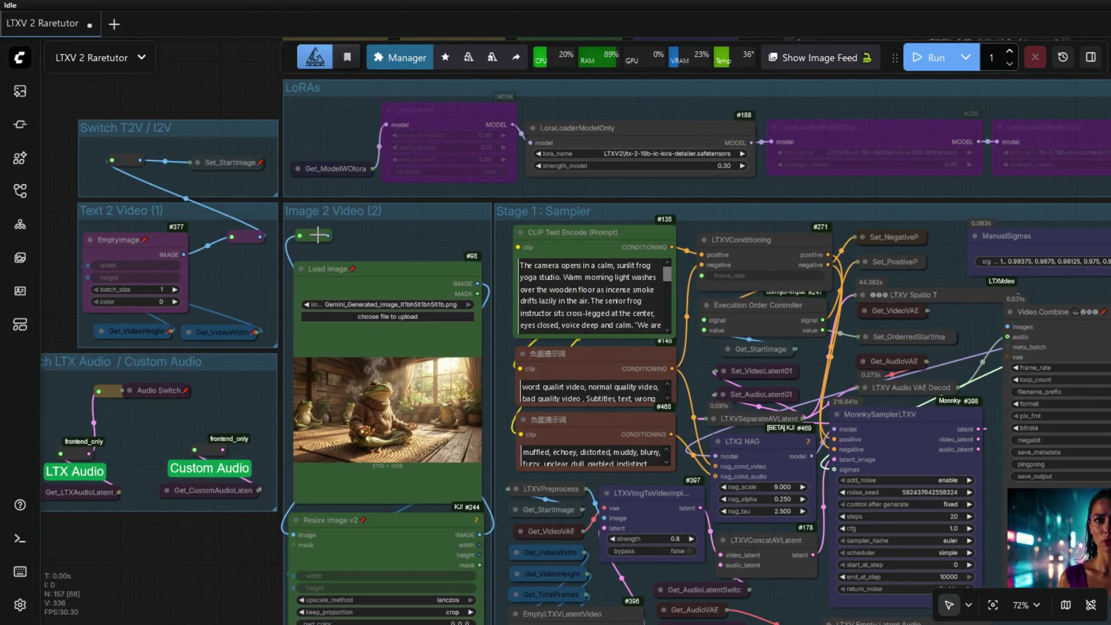
pyautogui.moveTo(329, 235); pyautogui.dragTo(110, 162)
pyautogui.moveTo(253, 518); pyautogui.dragTo(260, 404)
pyautogui.scroll(-3, 220, 428)
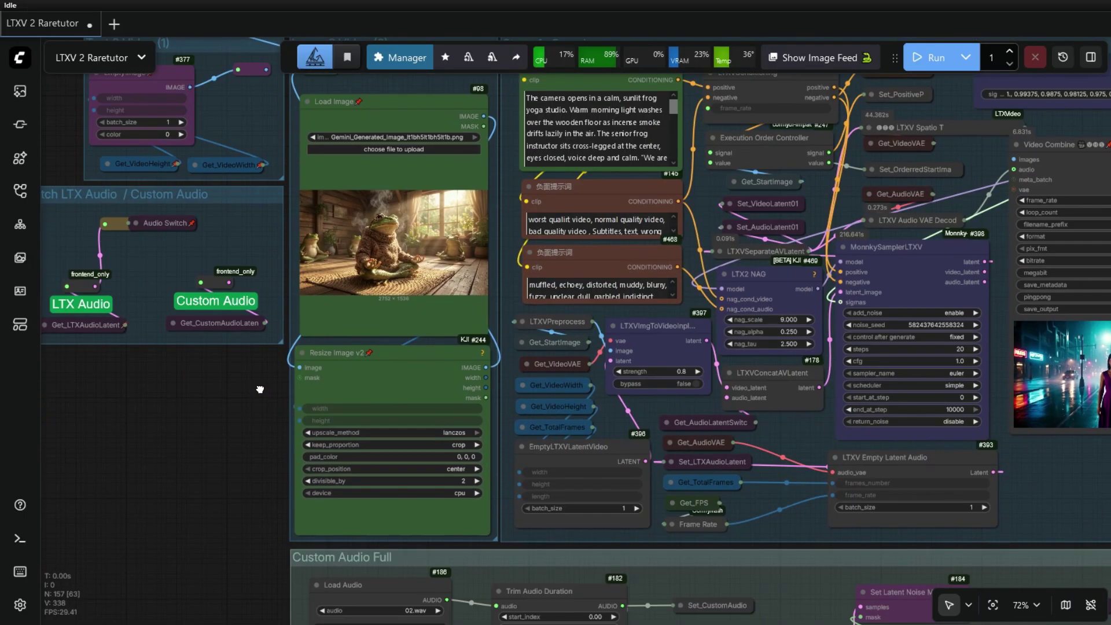
pyautogui.scroll(-8, 215, 408)
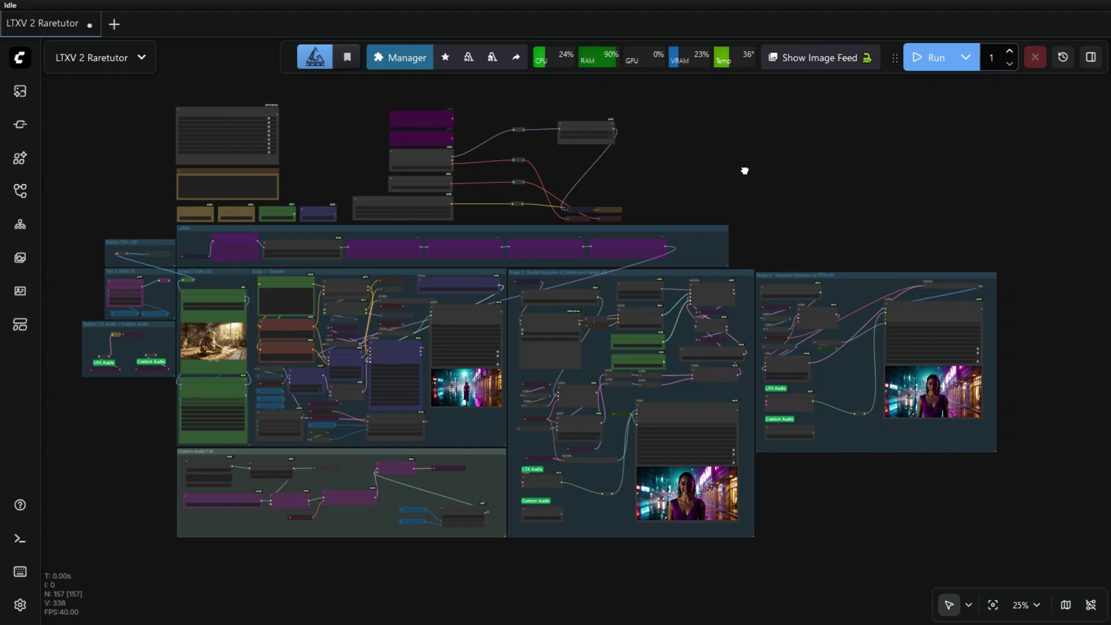
# Step: Run the workflow and zoom into the Stage 3 Video Combine preview of the frog clip
pyautogui.click(923, 65)
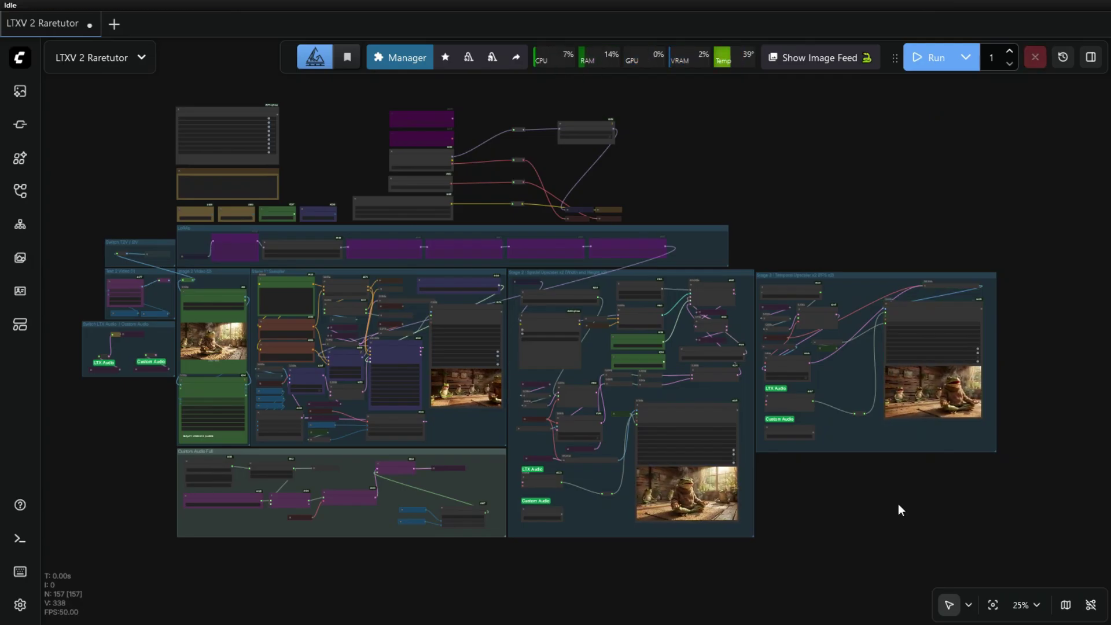
pyautogui.scroll(12, 1001, 440)
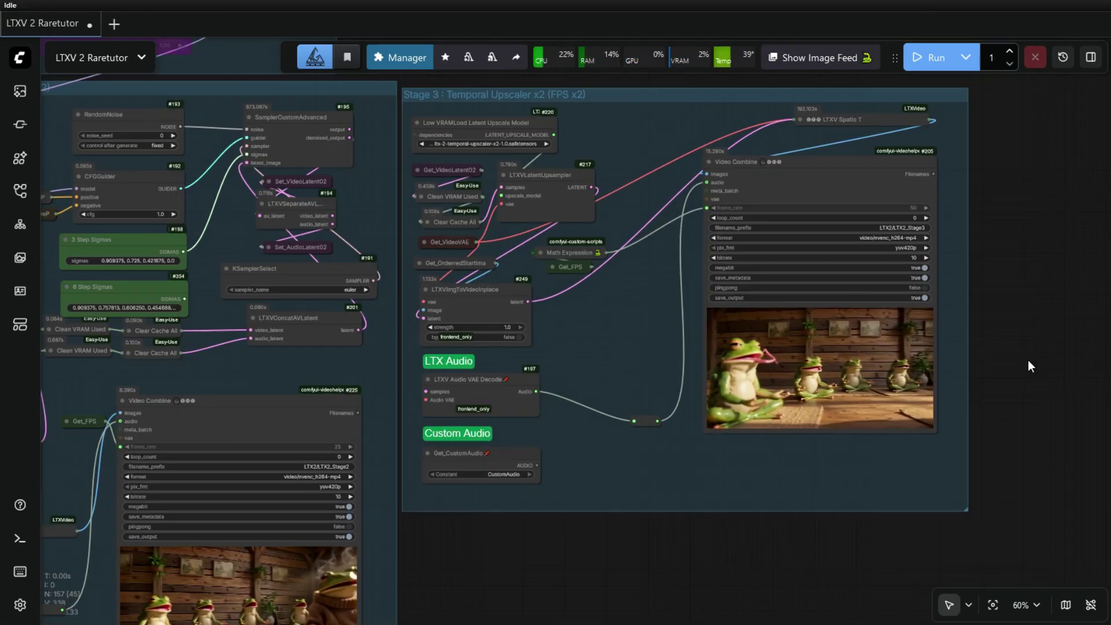
pyautogui.scroll(6, 925, 388)
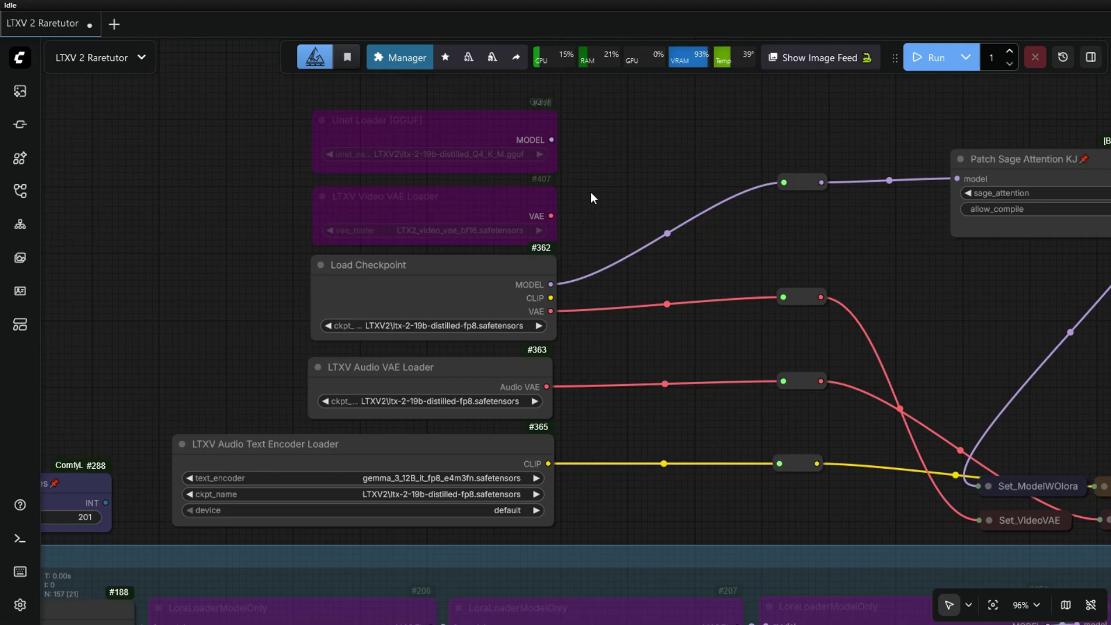
# Step: Re-enable the Unet Loader (GGUF) and LTXV Video VAE Loader and wire them to the MODEL and VAE reroutes
pyautogui.click(536, 133)
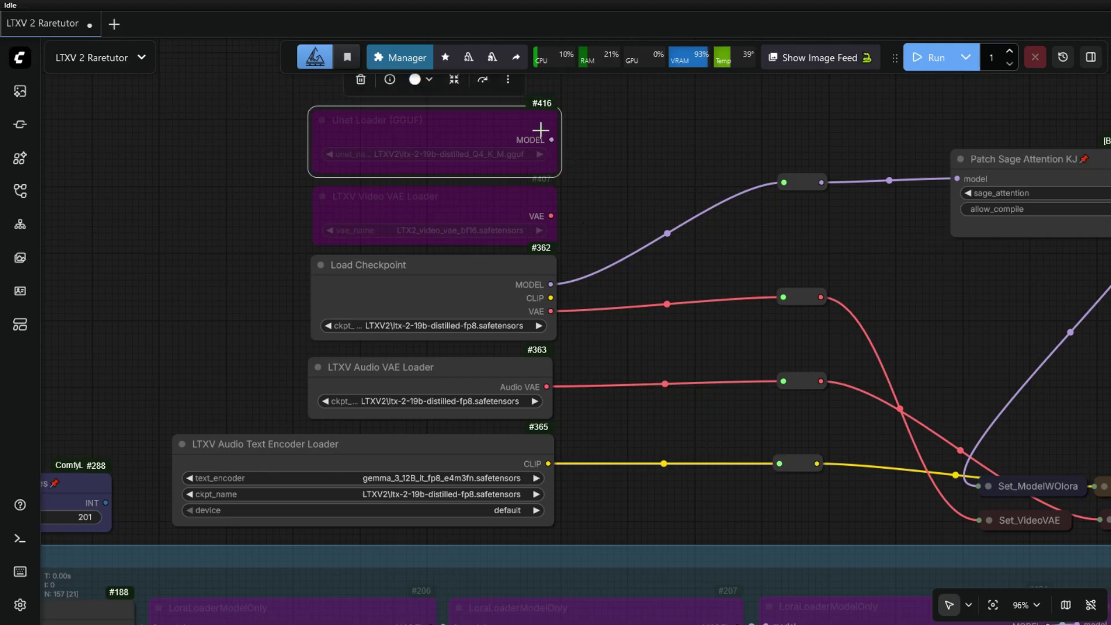
pyautogui.scroll(2, 606, 148)
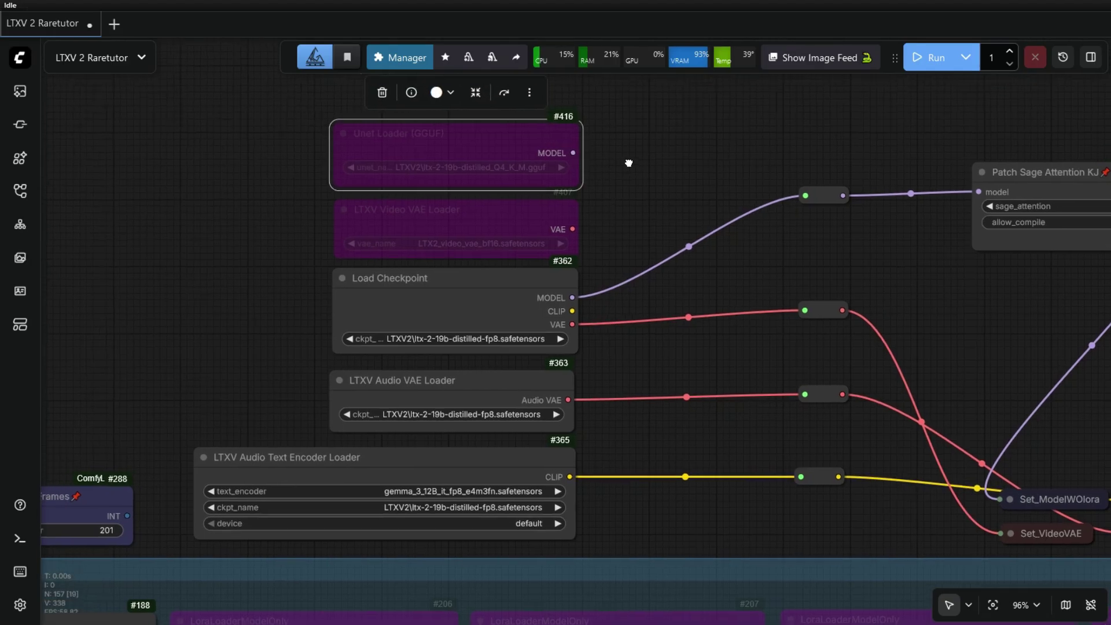
pyautogui.click(510, 95)
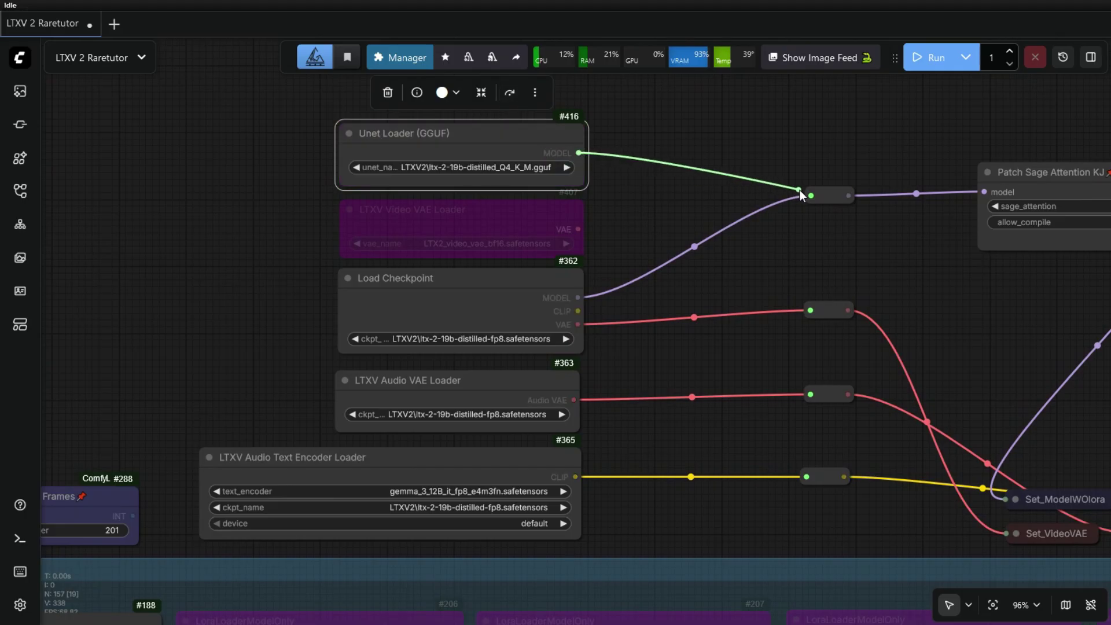
pyautogui.moveTo(810, 192); pyautogui.dragTo(810, 194)
pyautogui.click(647, 209)
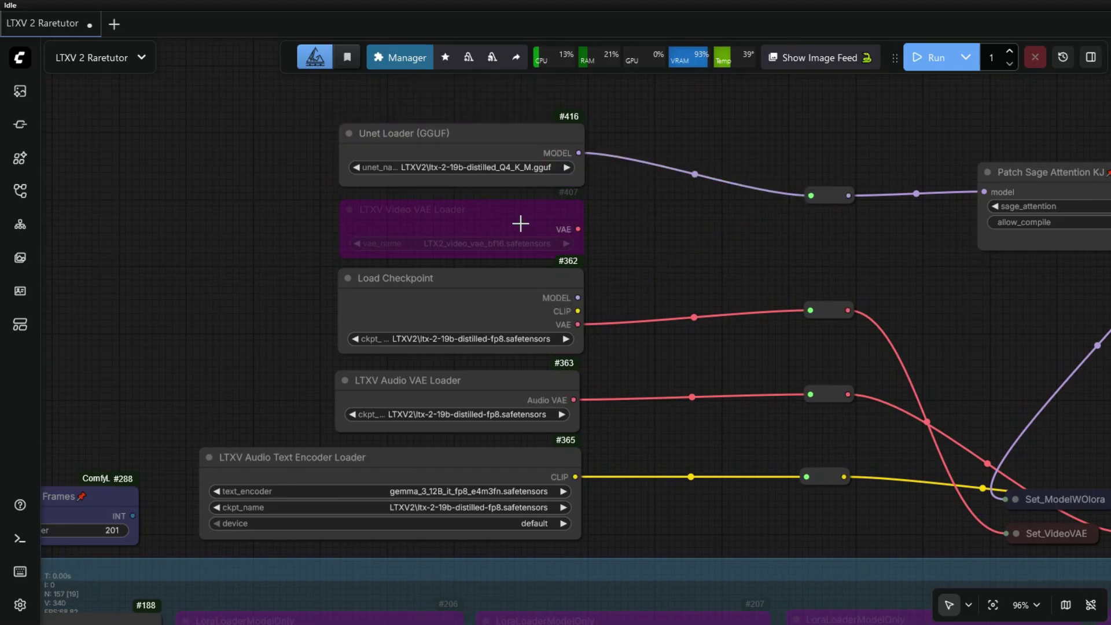
pyautogui.click(512, 218)
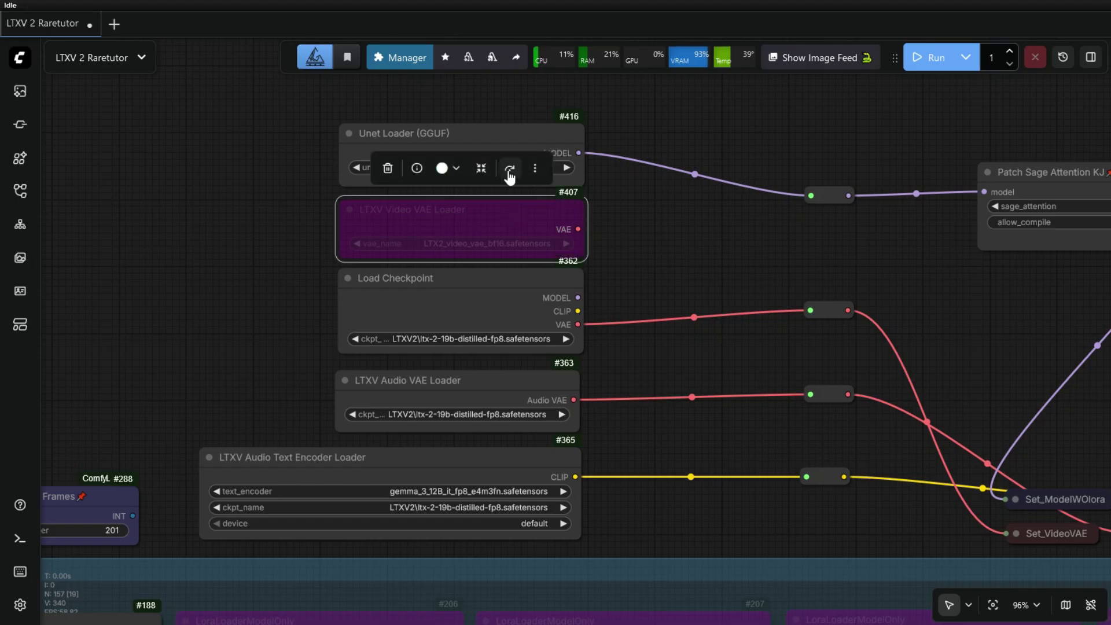
pyautogui.click(510, 174)
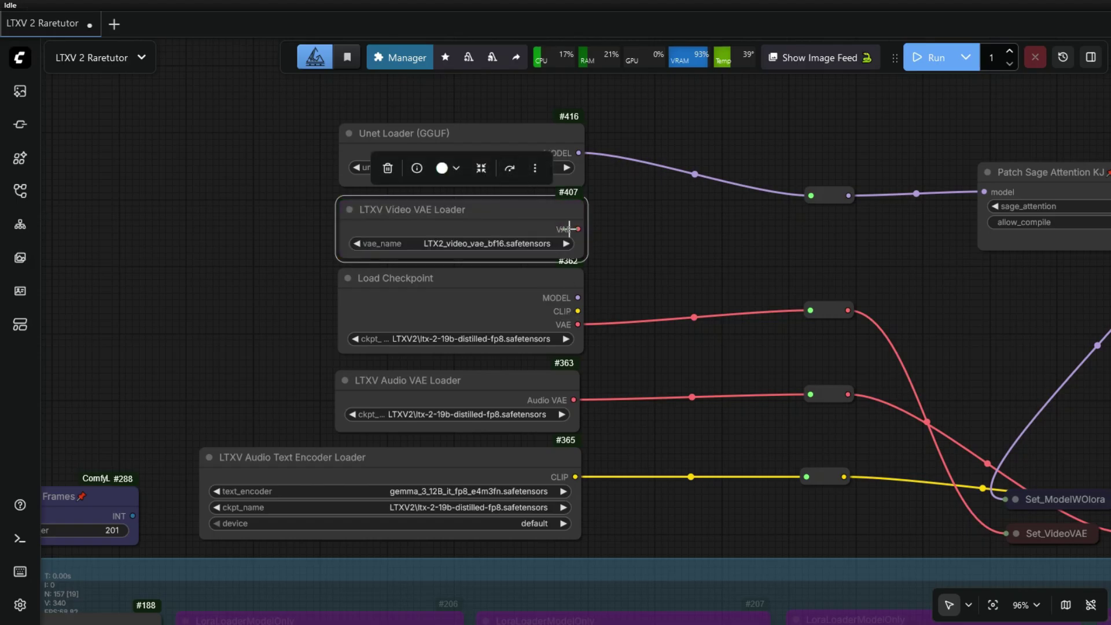
pyautogui.moveTo(806, 309); pyautogui.dragTo(809, 310)
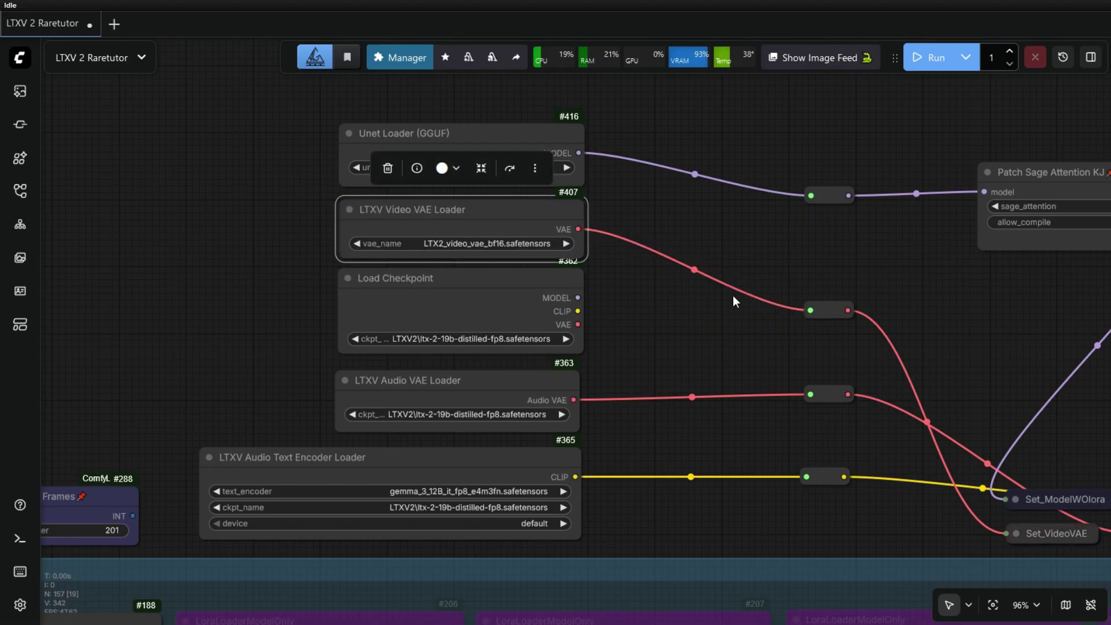
# Step: Bypass the Load Checkpoint node
pyautogui.click(536, 295)
pyautogui.click(511, 247)
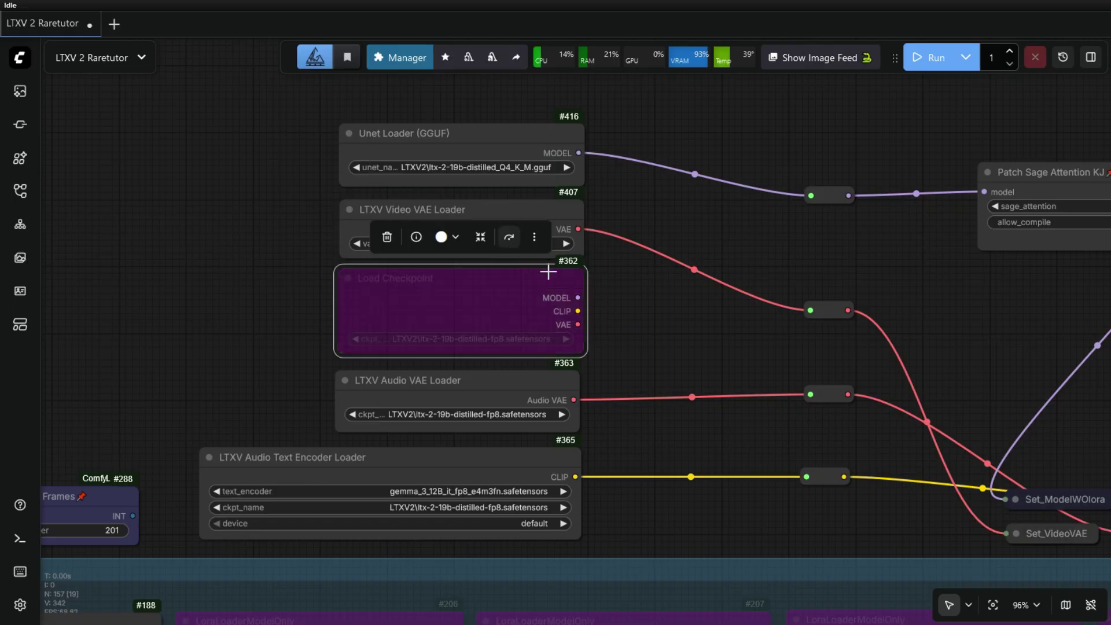
pyautogui.click(650, 313)
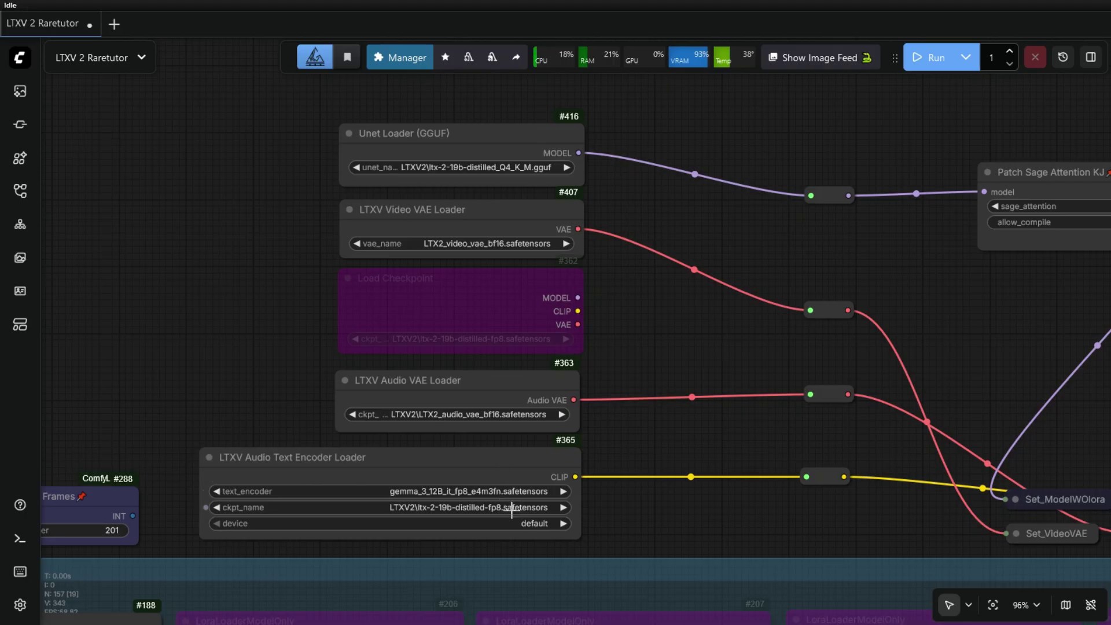
pyautogui.press('1')
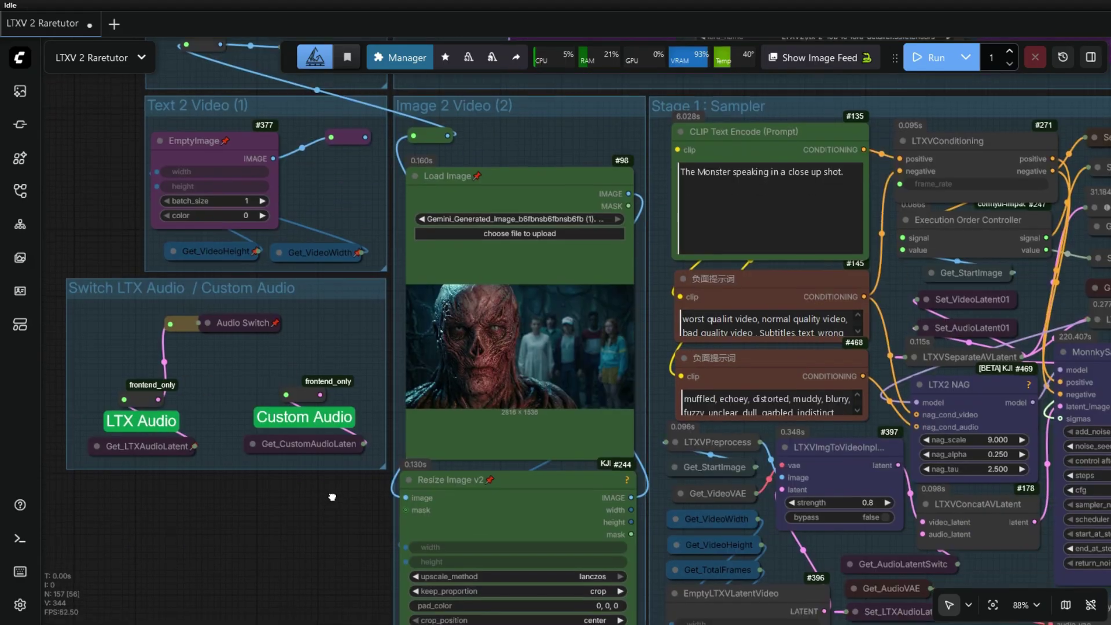
# Step: Connect the Custom Audio input to the Audio Switch output so Custom Audio is used
pyautogui.moveTo(340, 491); pyautogui.dragTo(358, 384)
pyautogui.moveTo(351, 436); pyautogui.dragTo(409, 462)
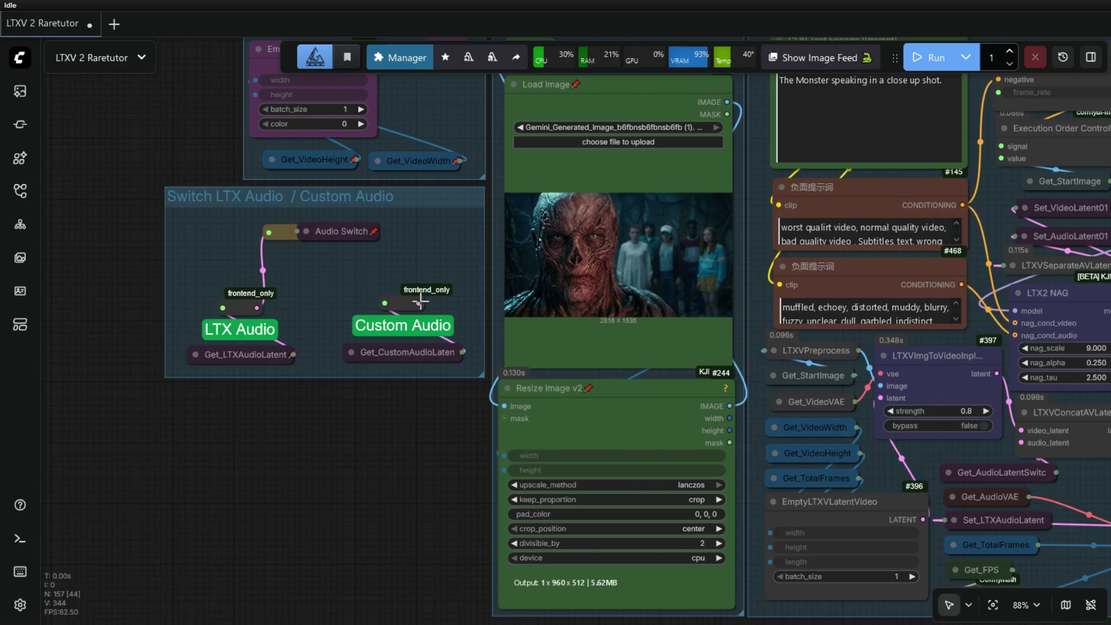
pyautogui.moveTo(419, 302); pyautogui.dragTo(337, 261)
pyautogui.moveTo(269, 234); pyautogui.dragTo(269, 234)
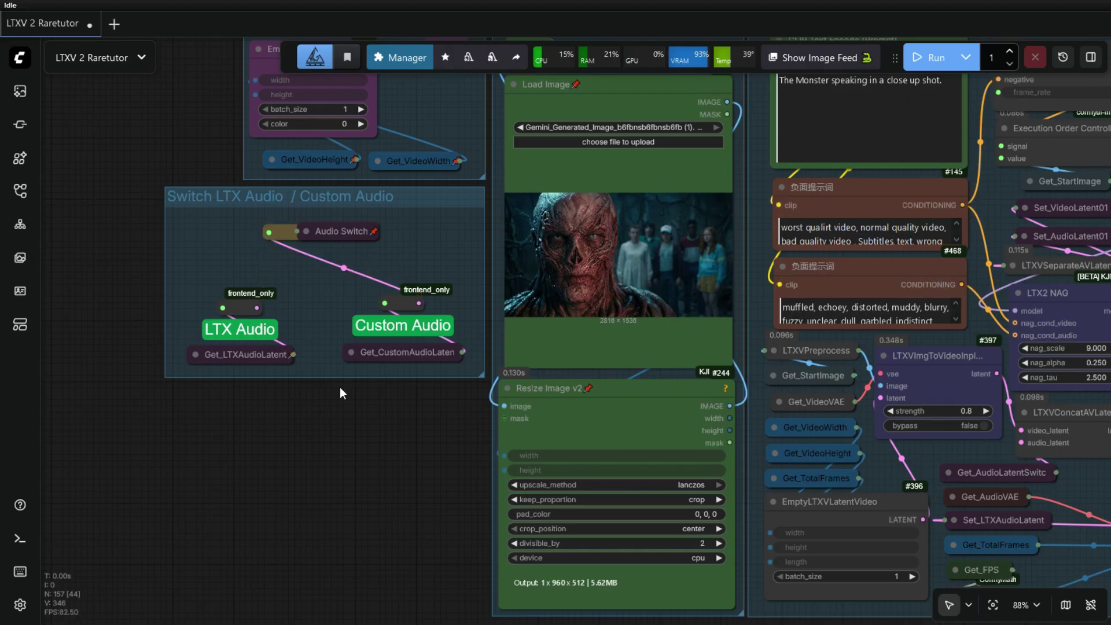
pyautogui.scroll(-10, 439, 484)
pyautogui.hscroll(4, 457, 429)
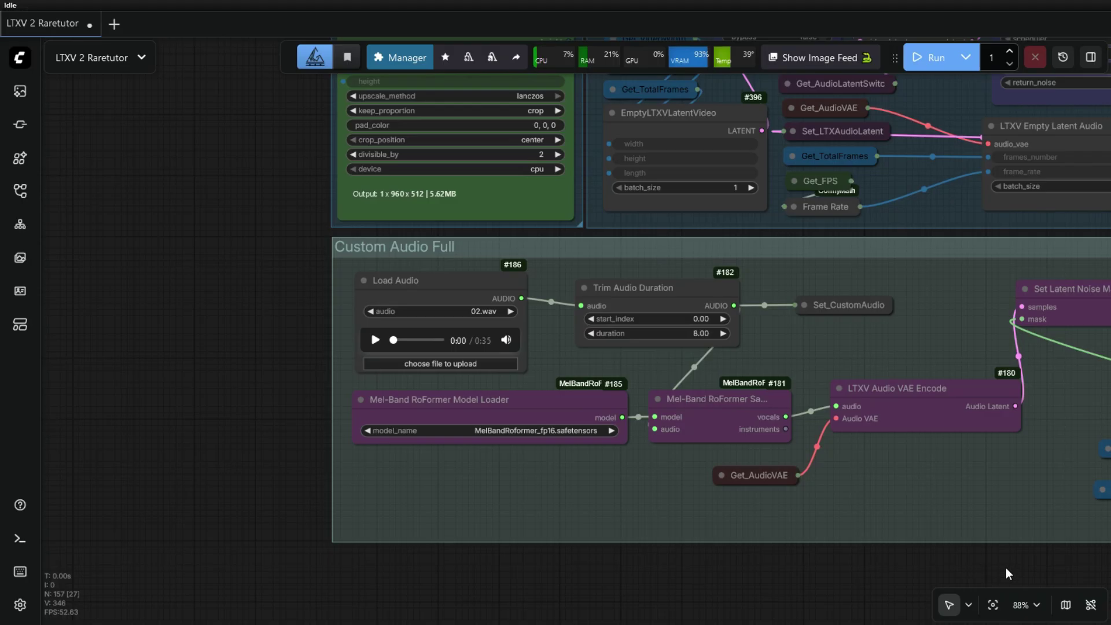
# Step: Play the loaded sample_audio.flac clip and set Trim Audio Duration to 5 seconds
pyautogui.hscroll(3, 1006, 574)
pyautogui.click(277, 337)
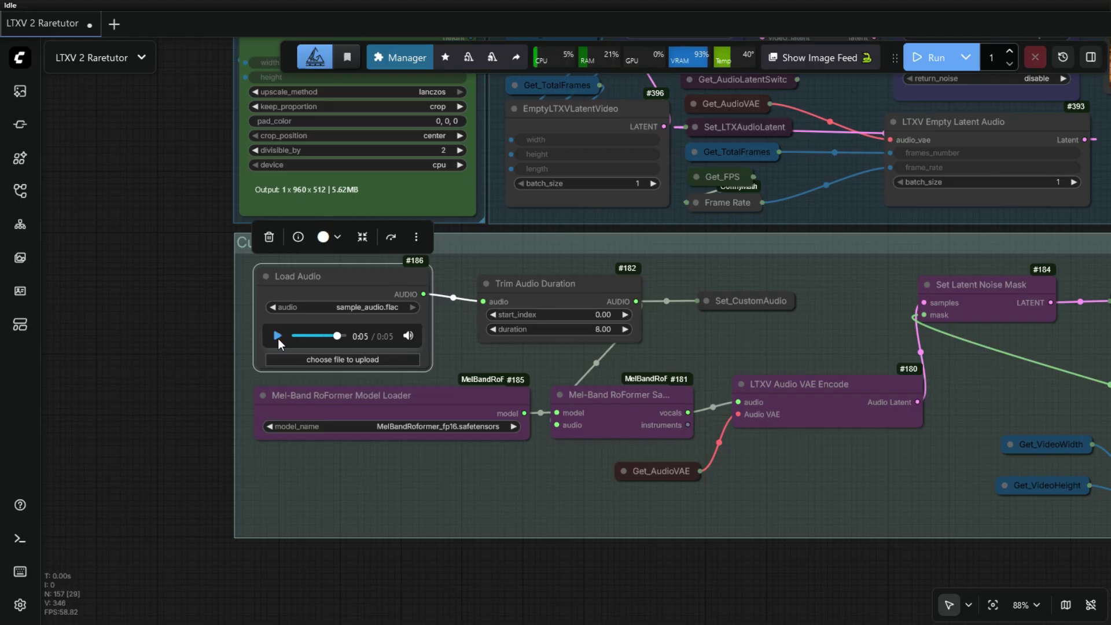
pyautogui.click(481, 585)
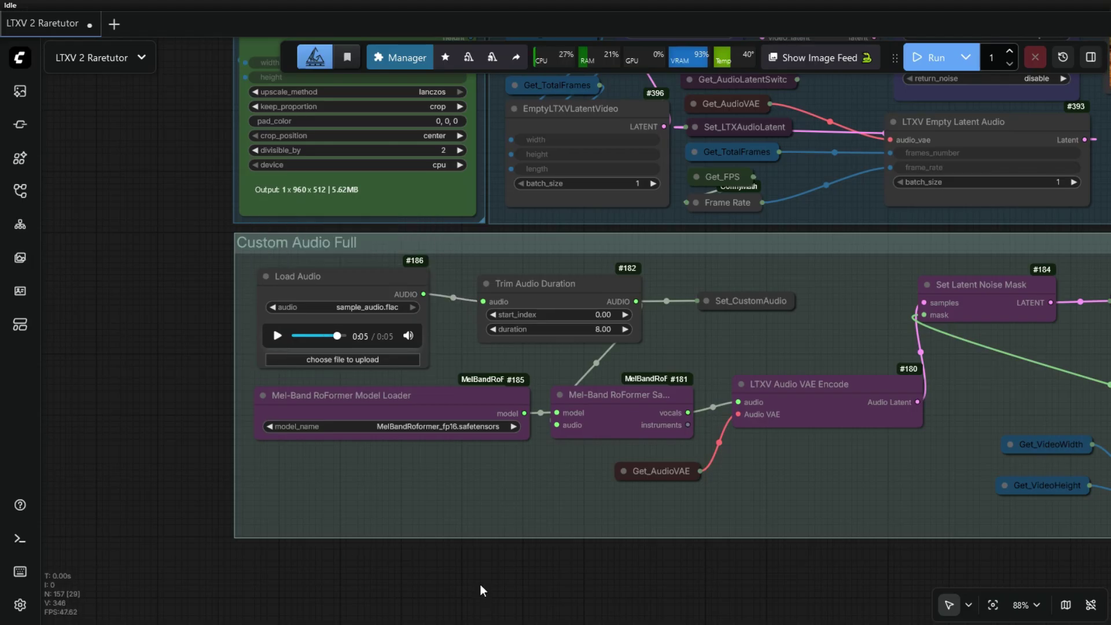
pyautogui.click(567, 324)
pyautogui.write('5')
pyautogui.press('Return')
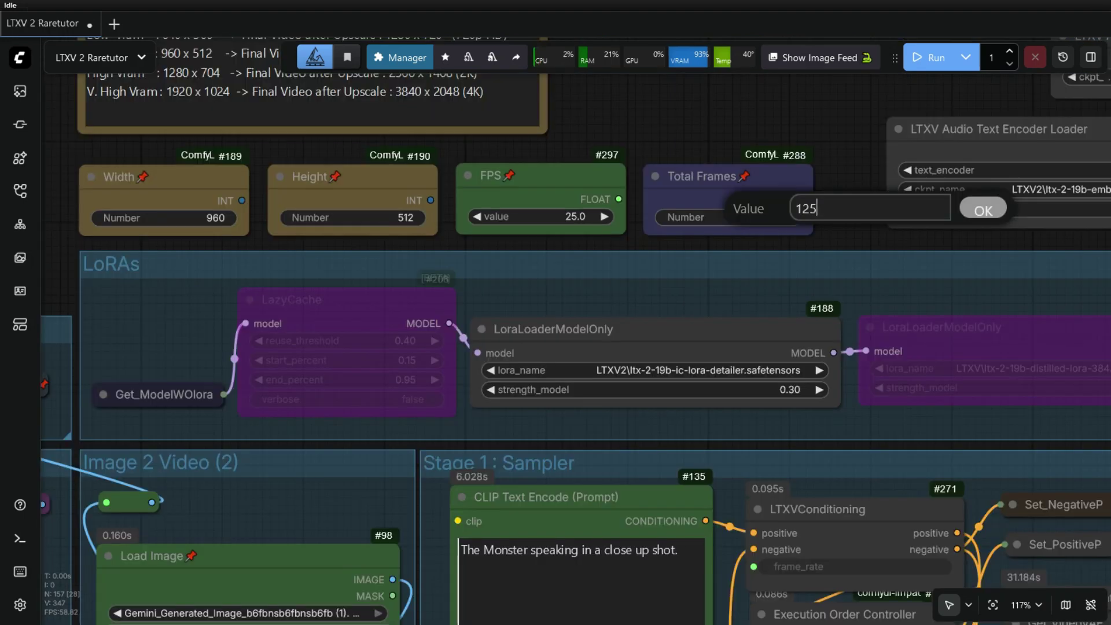
# Step: Confirm Total Frames of 126 and feed Get_CustomAudio's AUDIO into the Stage 2 Video Combine
pyautogui.press('Return')
pyautogui.scroll(-5, 763, 198)
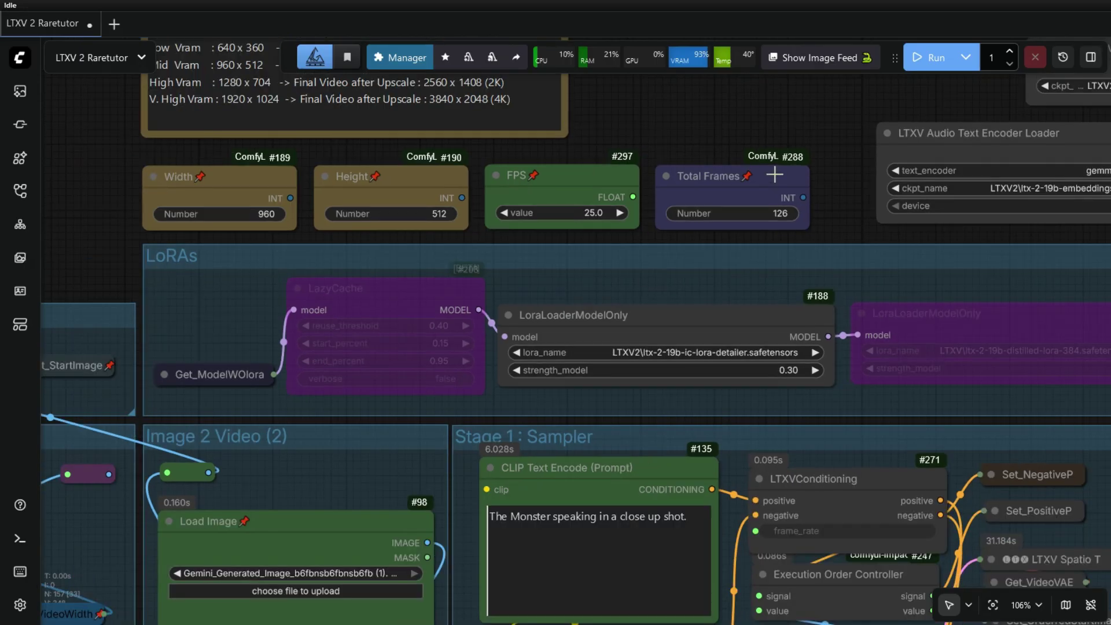
pyautogui.moveTo(277, 602); pyautogui.dragTo(539, 508)
pyautogui.scroll(2, 539, 508)
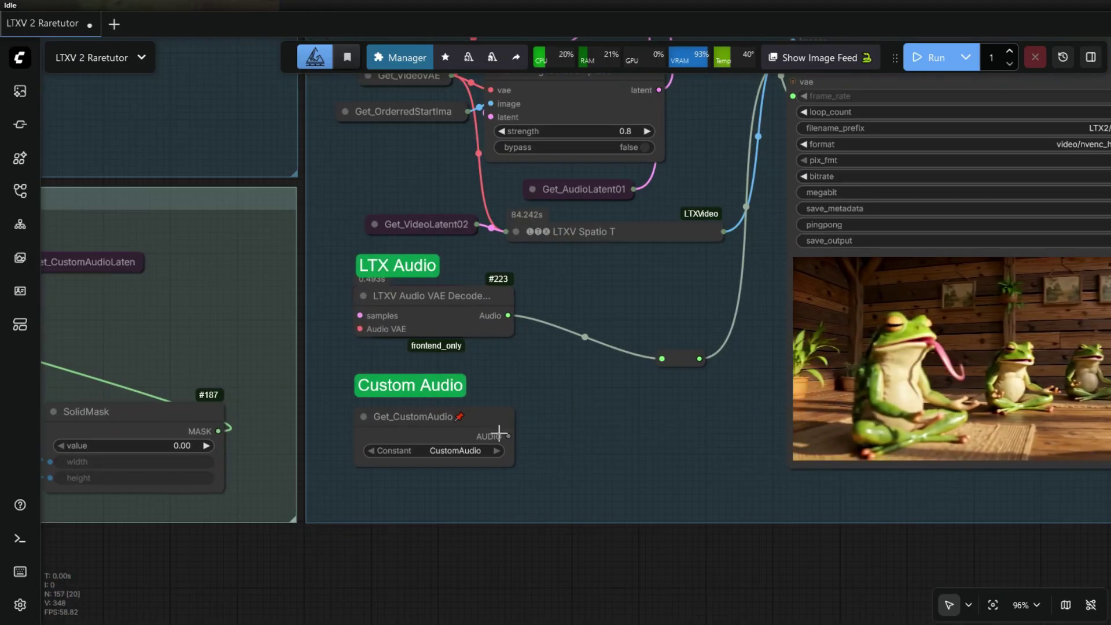
pyautogui.moveTo(508, 436); pyautogui.dragTo(662, 359)
# Step: Feed Get_CustomAudio's AUDIO into the Stage 3 Video Combine output as well
pyautogui.scroll(-4, 568, 535)
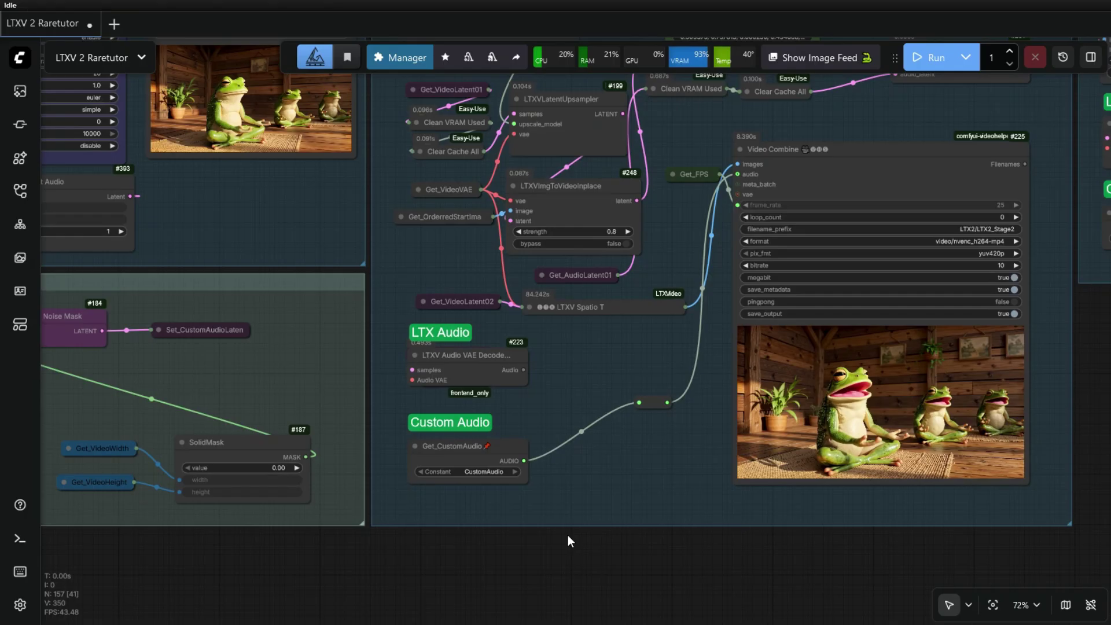
pyautogui.moveTo(1030, 392); pyautogui.dragTo(342, 558)
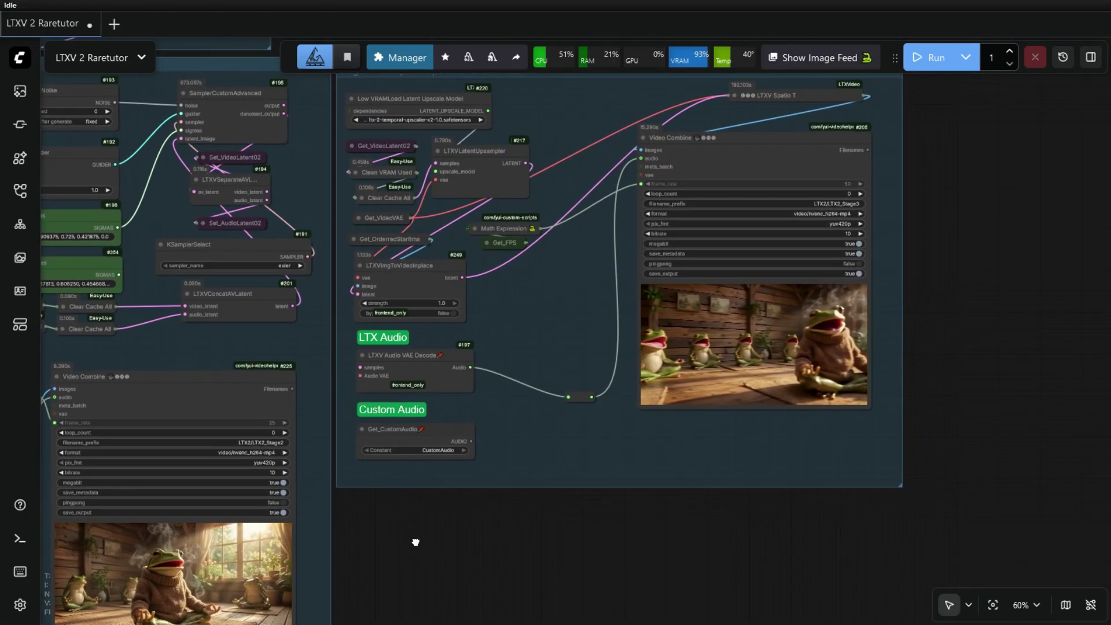
pyautogui.moveTo(469, 441); pyautogui.dragTo(581, 392)
pyautogui.scroll(-2, 1044, 411)
pyautogui.scroll(-6, 1034, 412)
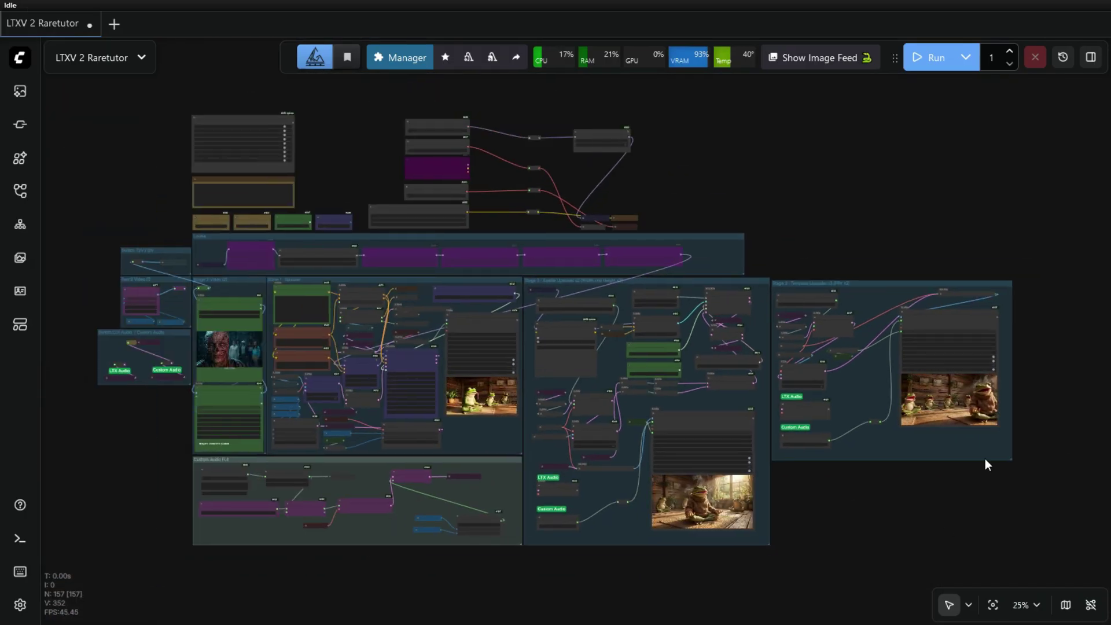
# Step: Run the workflow and zoom in on the Video Combine preview of the speaking monster
pyautogui.click(933, 58)
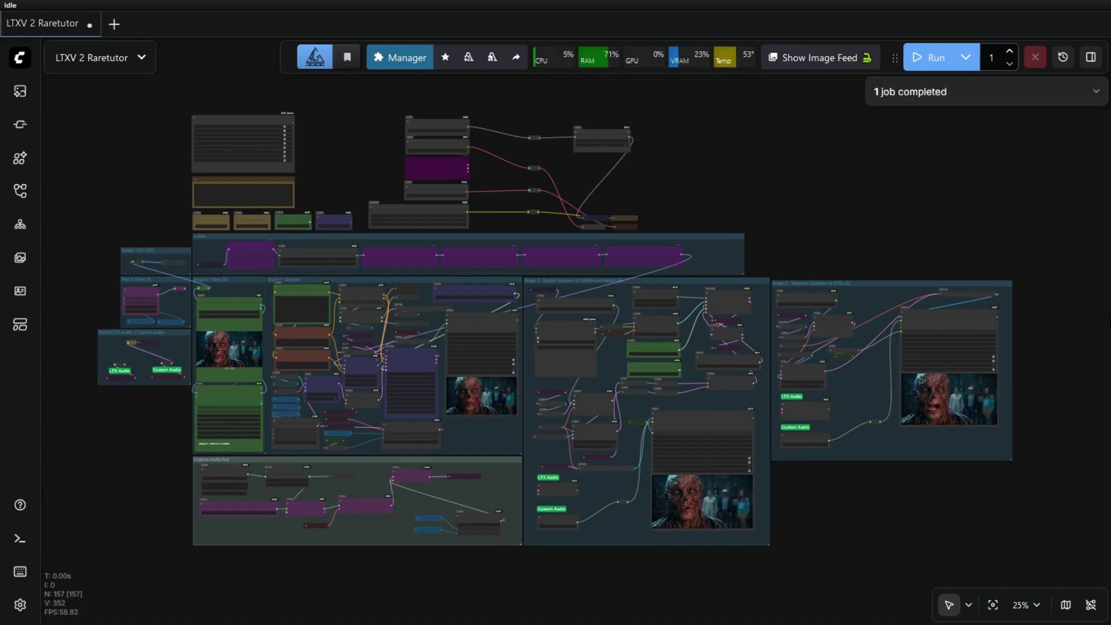
pyautogui.scroll(15, 975, 441)
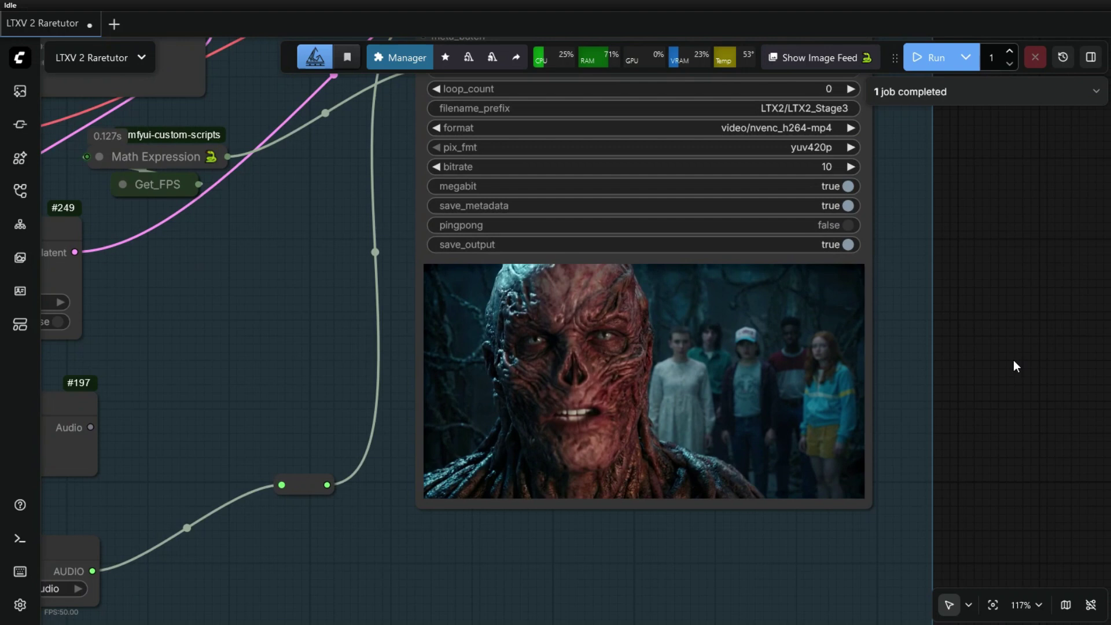
pyautogui.scroll(4, 596, 316)
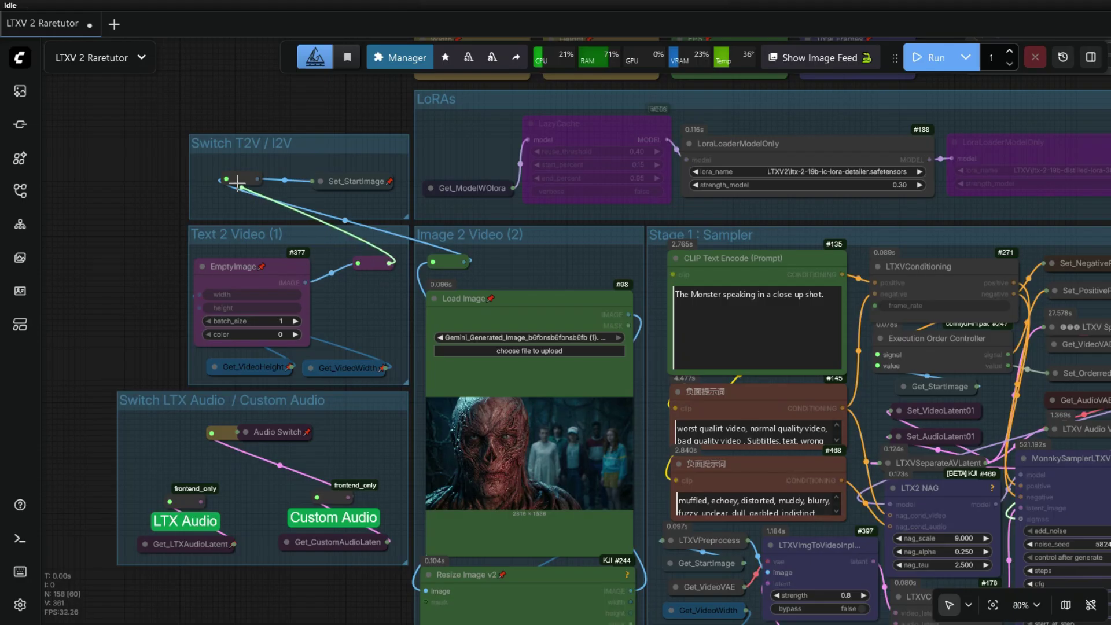
pyautogui.scroll(-2, 238, 109)
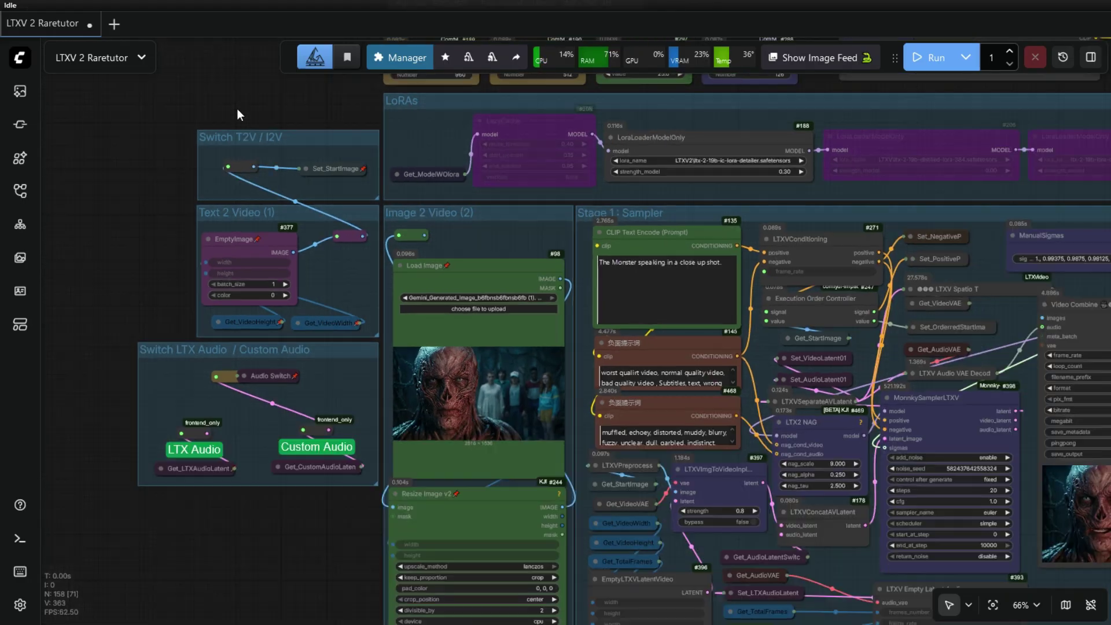
pyautogui.scroll(-1, 237, 109)
pyautogui.scroll(5, 707, 261)
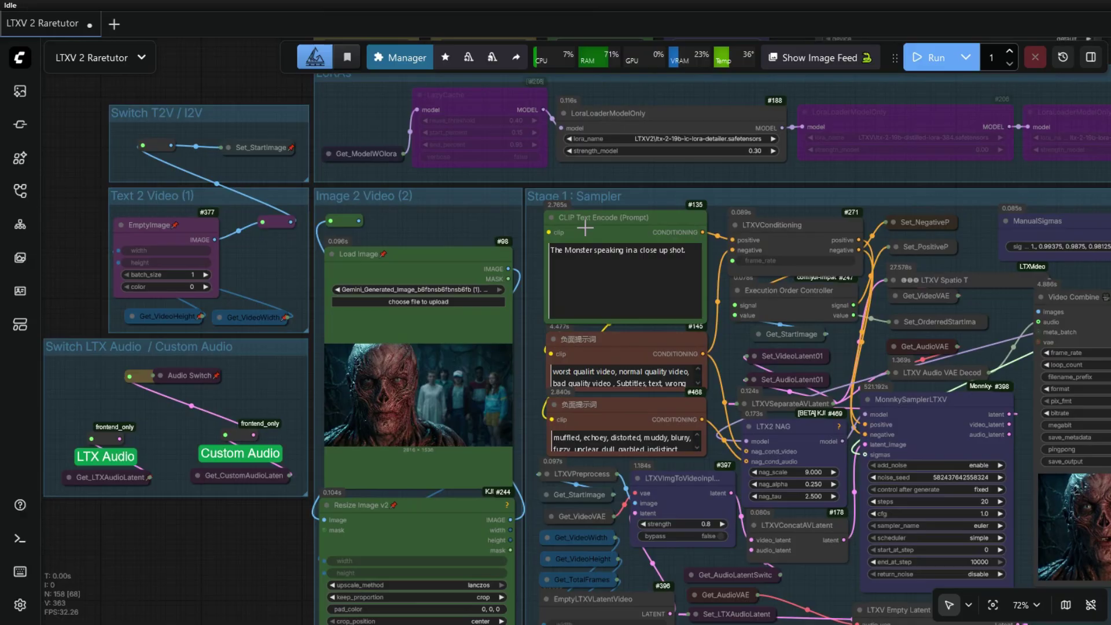
pyautogui.moveTo(725, 264); pyautogui.dragTo(483, 255)
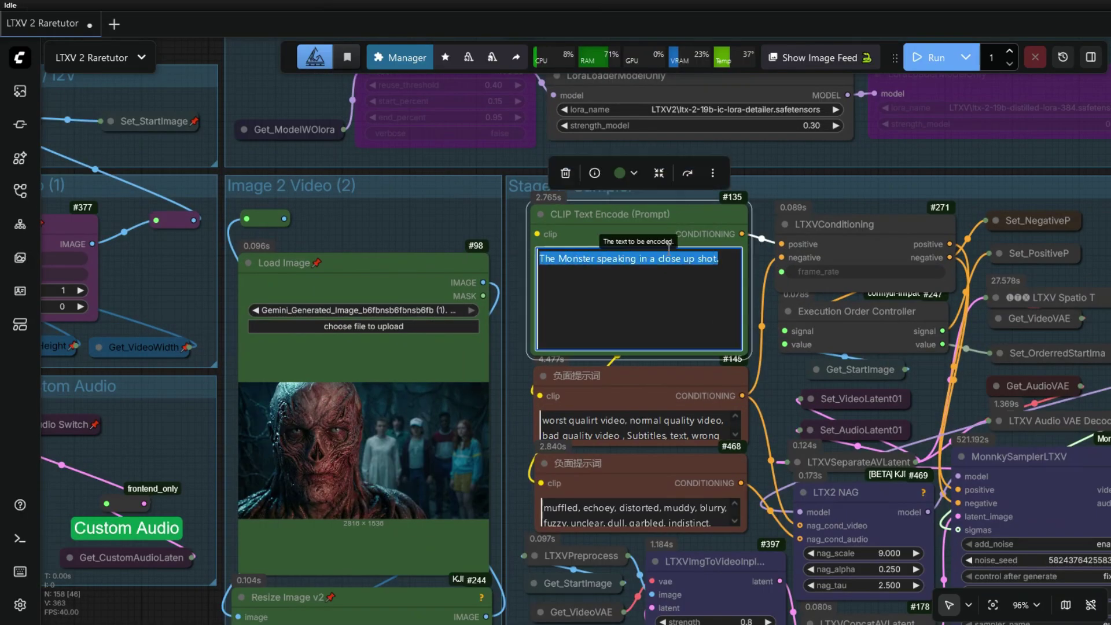
pyautogui.hotkey('ctrl', 'v')
pyautogui.scroll(5, 735, 278)
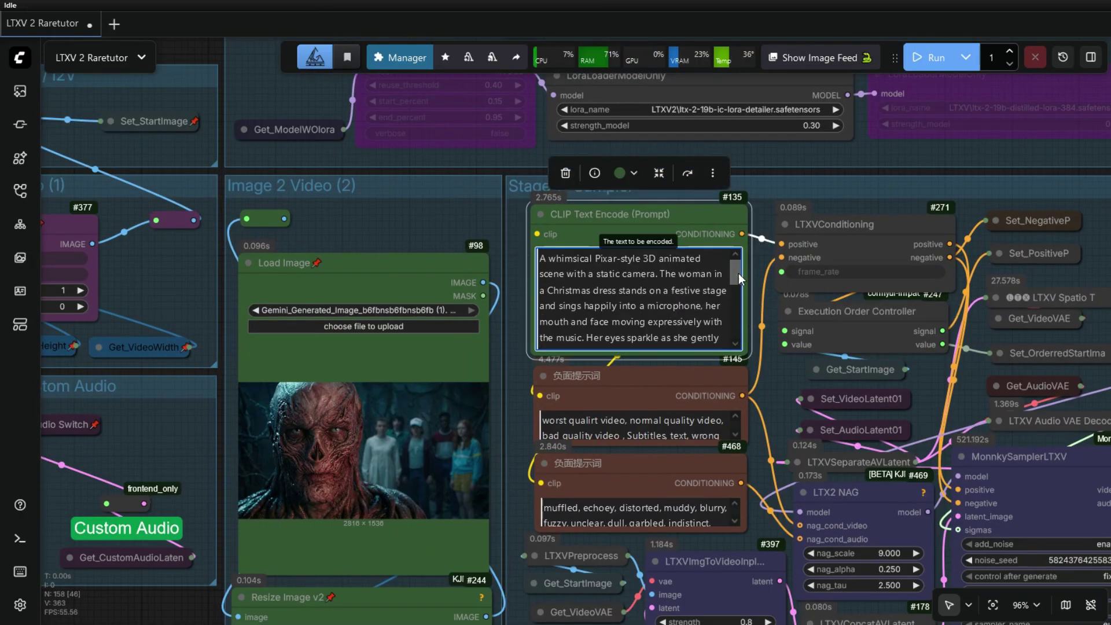
pyautogui.scroll(-8, 492, 199)
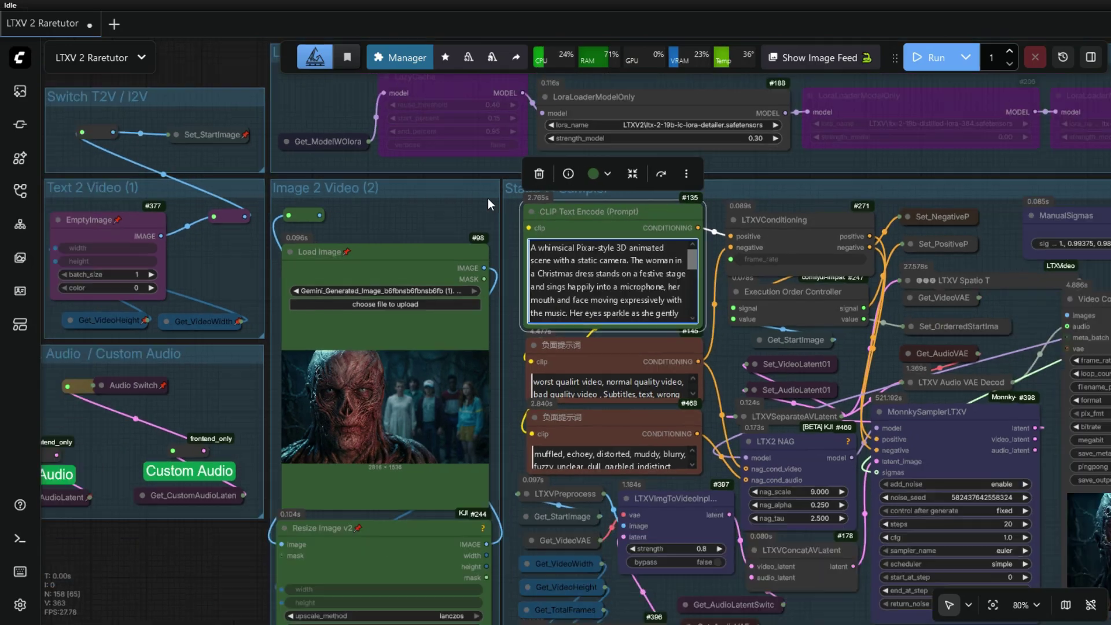
pyautogui.scroll(-3, 391, 478)
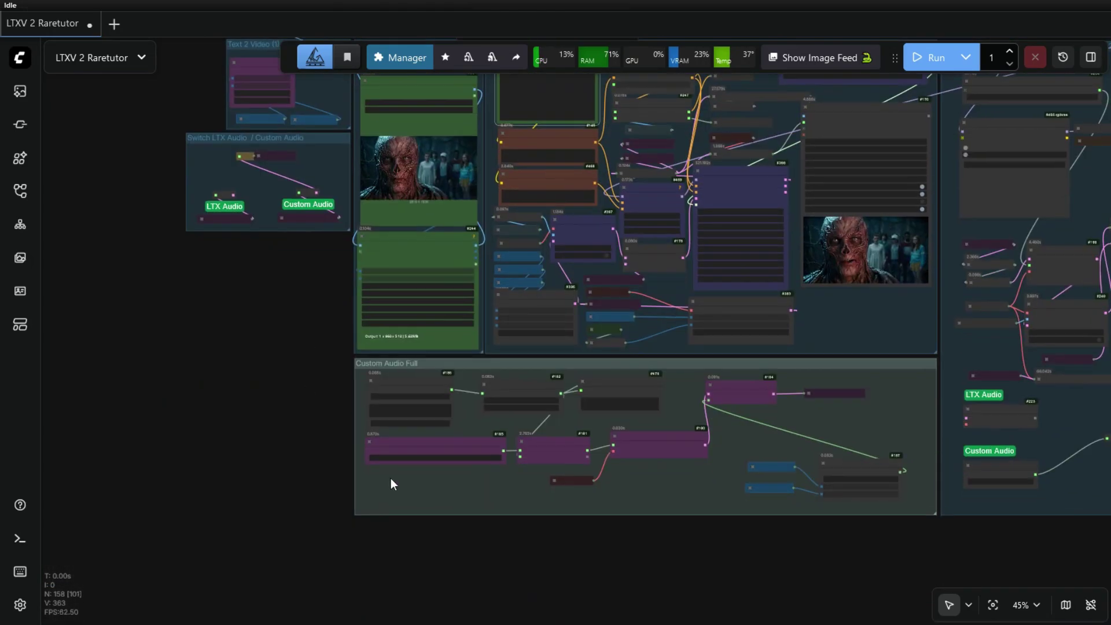
pyautogui.scroll(7, 404, 425)
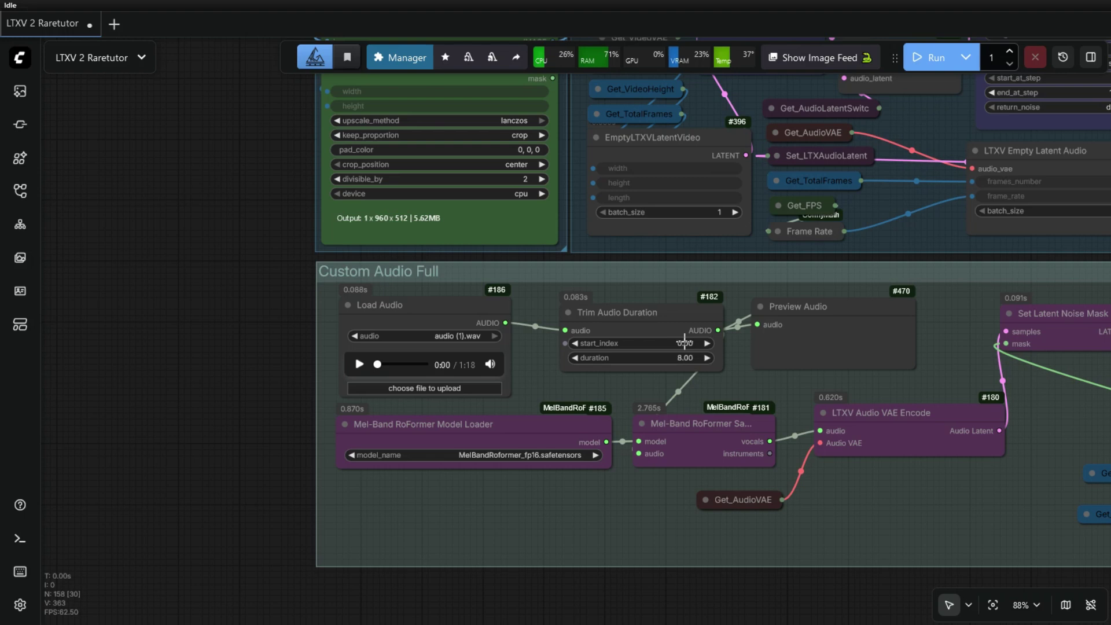
# Step: Preview the loaded audio, then change Total Frames from 126 to 201
pyautogui.click(359, 365)
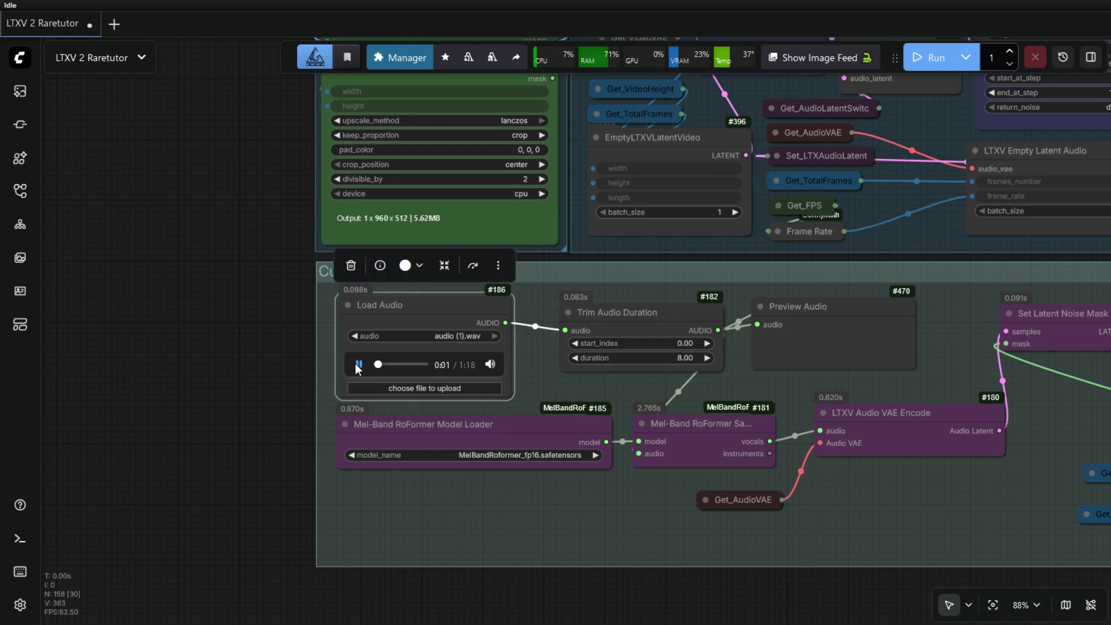
pyautogui.scroll(-7, 245, 520)
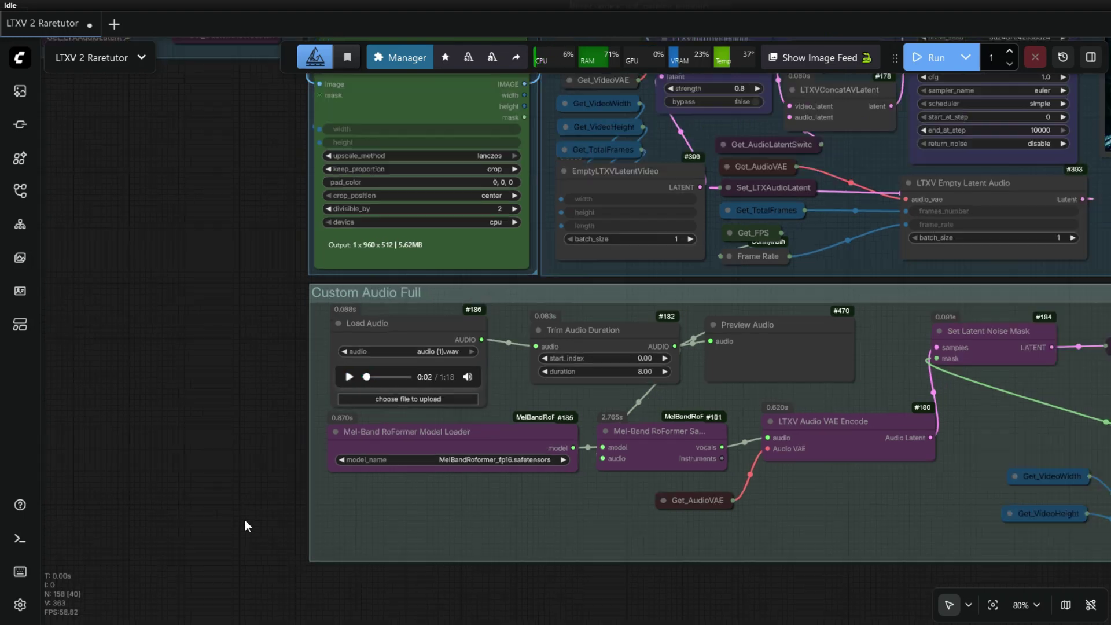
pyautogui.moveTo(221, 380); pyautogui.dragTo(235, 559)
pyautogui.moveTo(661, 88); pyautogui.dragTo(661, 178)
pyautogui.scroll(9, 501, 249)
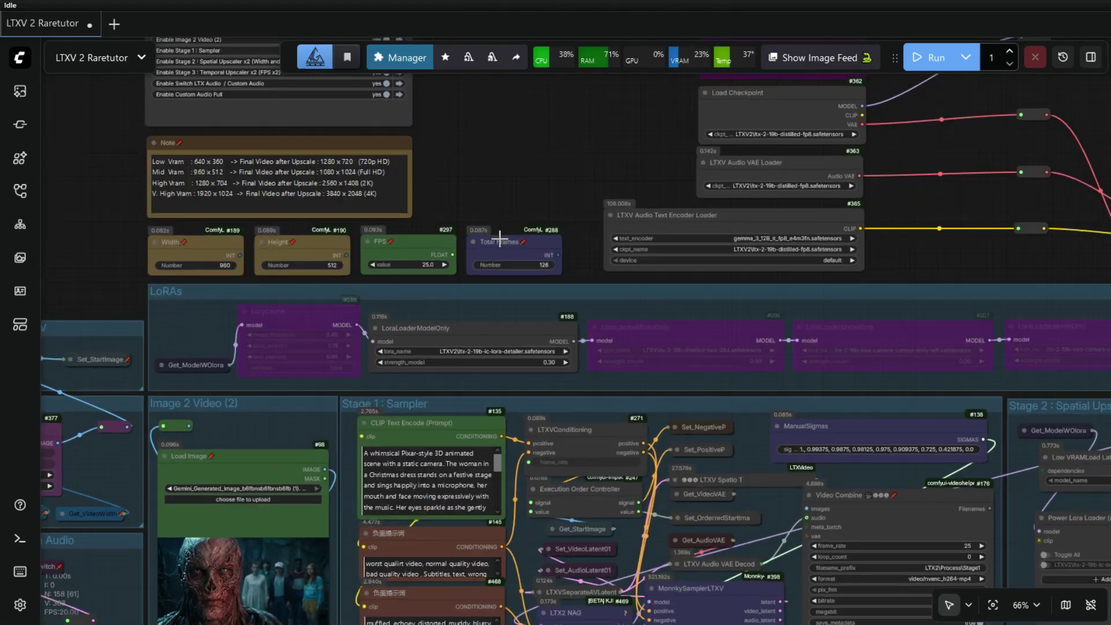
pyautogui.click(537, 268)
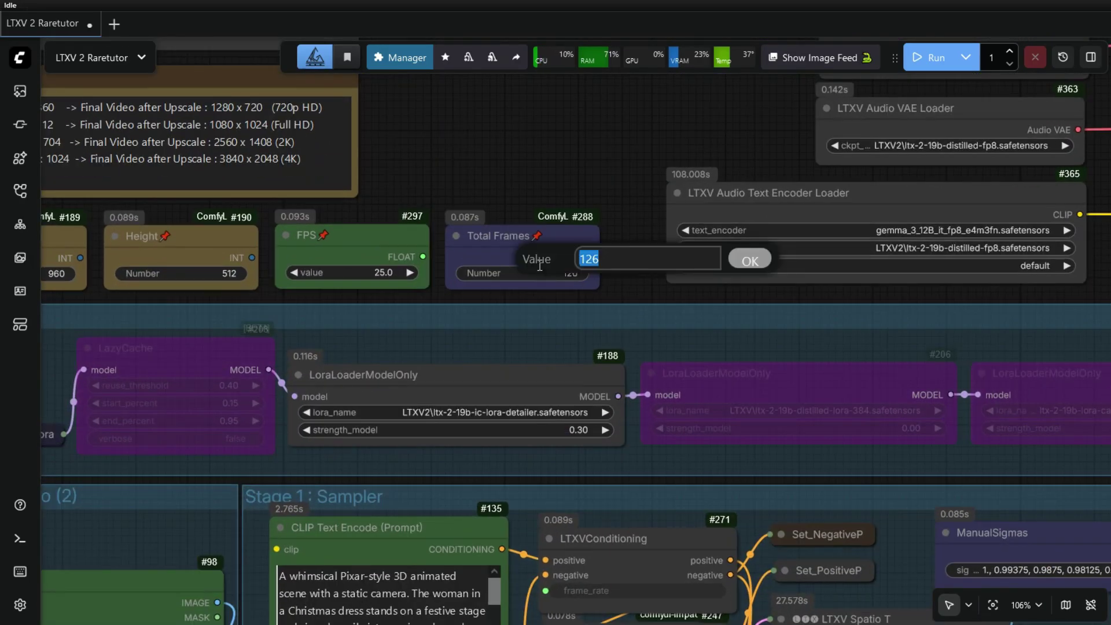
pyautogui.press('Return')
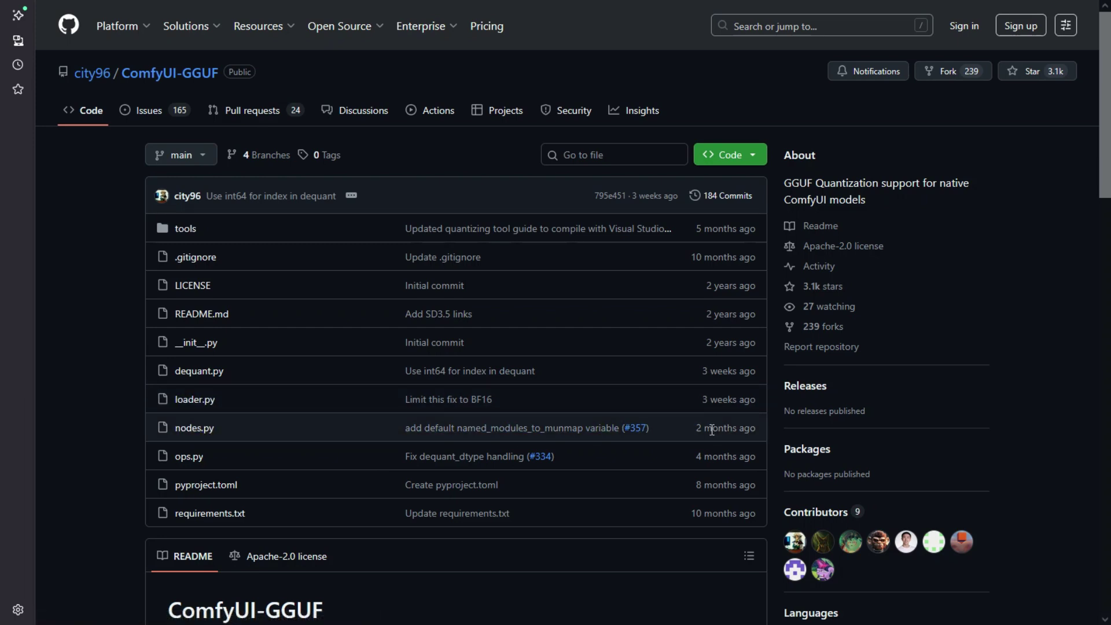
# Step: From pull request #399, open commit 5f715d6 in a new tab and view its full loader.py
pyautogui.moveTo(716, 404)
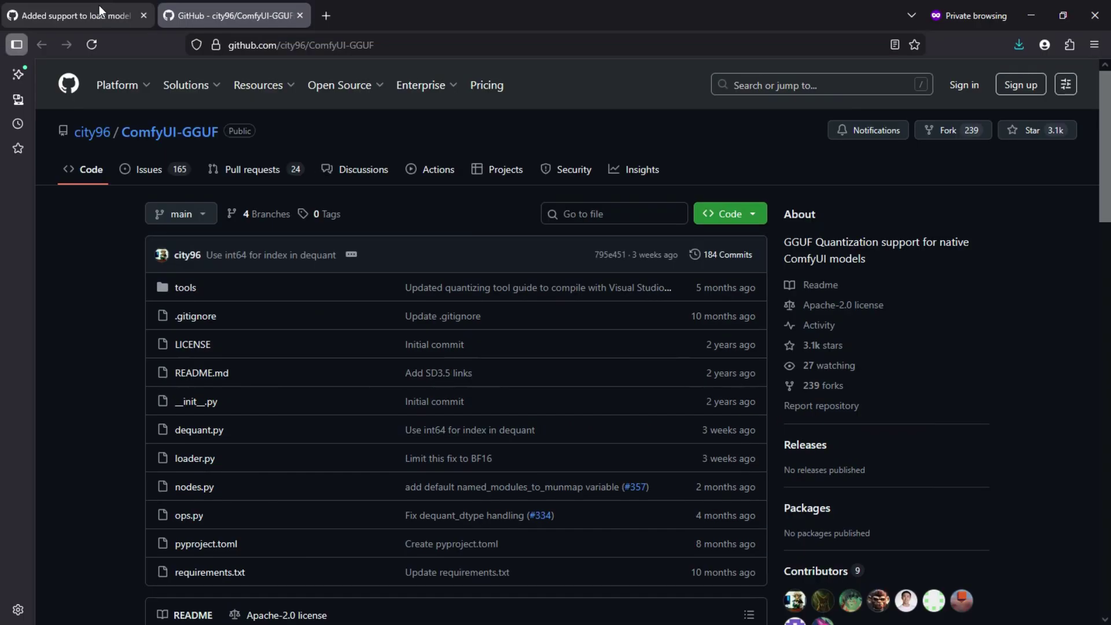
pyautogui.click(98, 12)
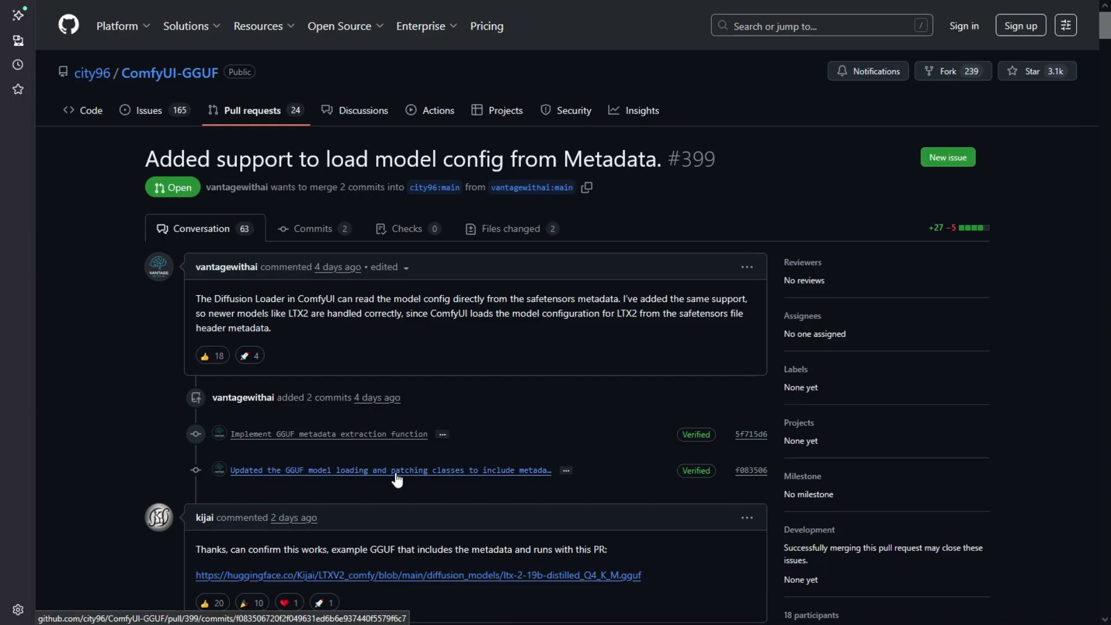
pyautogui.rightClick(749, 436)
pyautogui.click(787, 197)
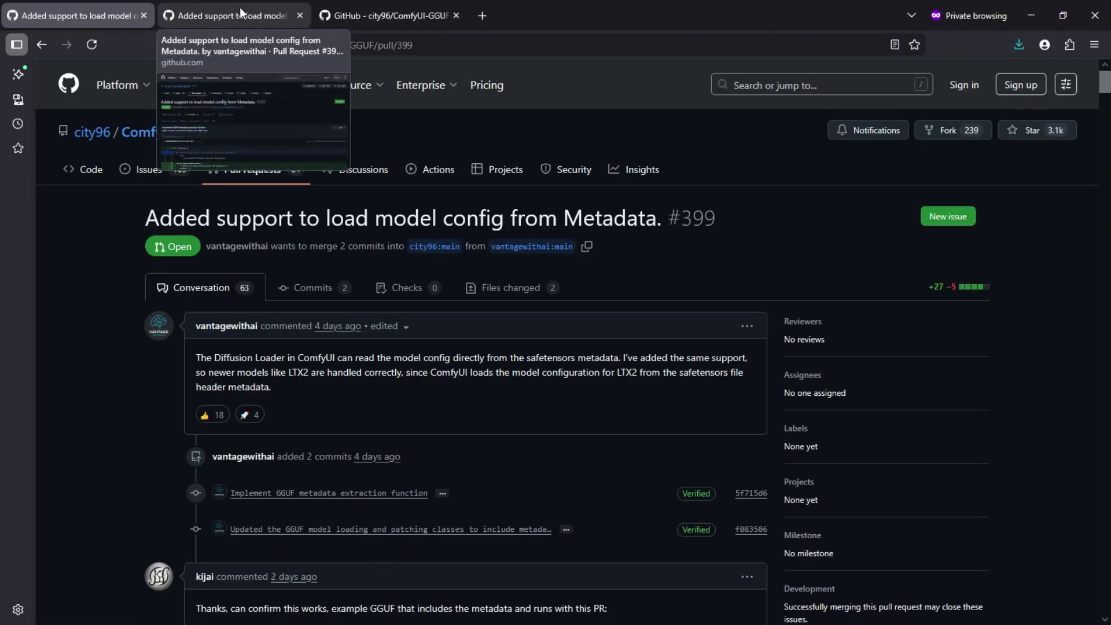
pyautogui.click(240, 6)
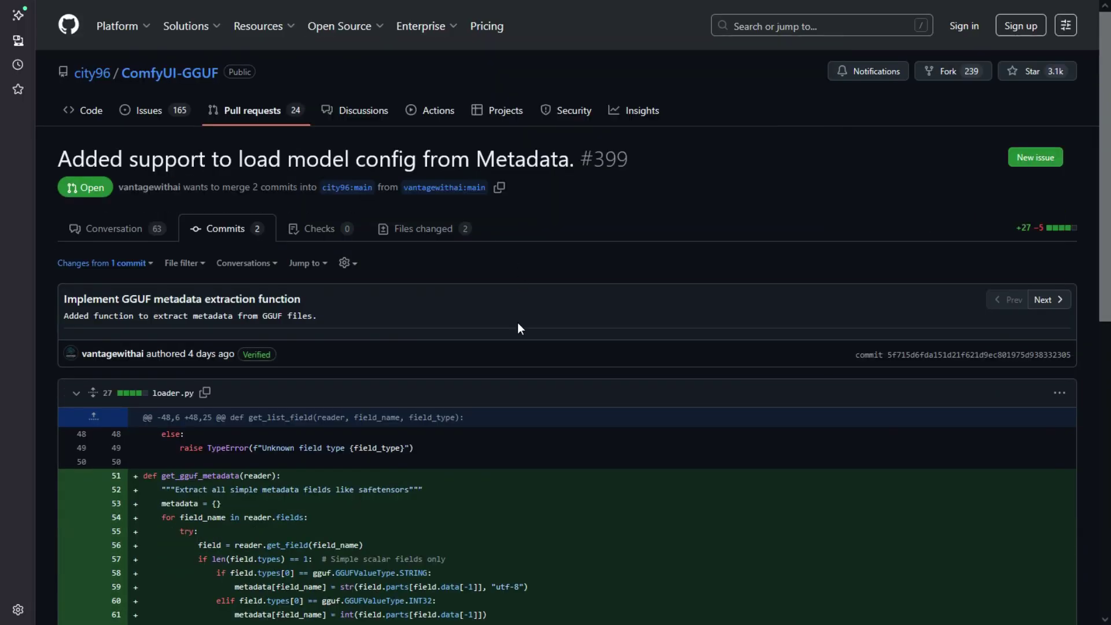
pyautogui.scroll(-2, 518, 324)
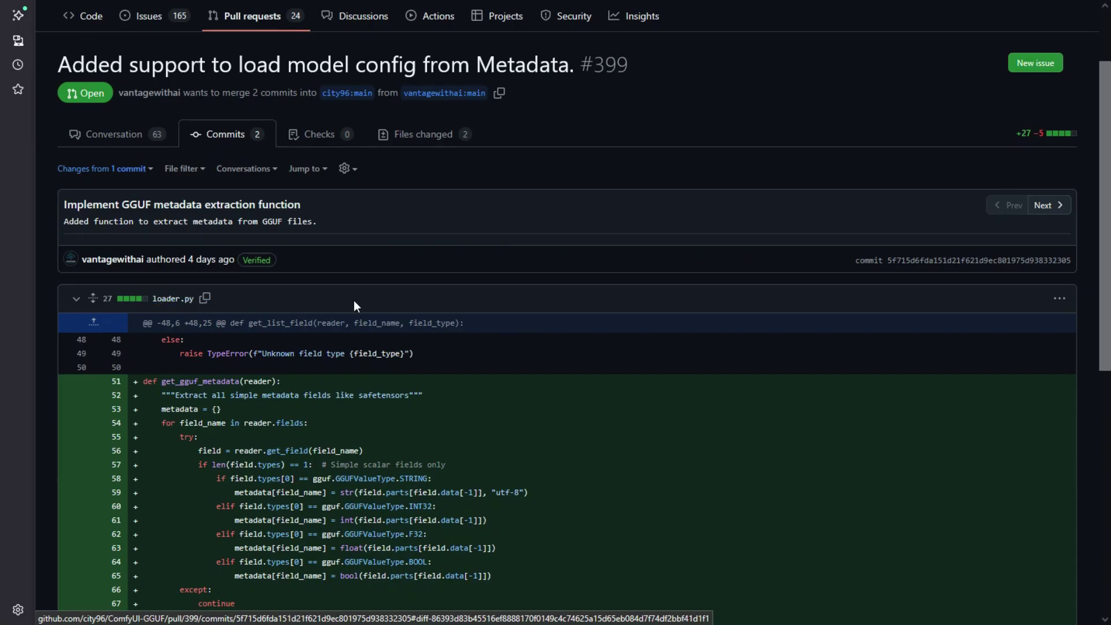
pyautogui.click(1060, 300)
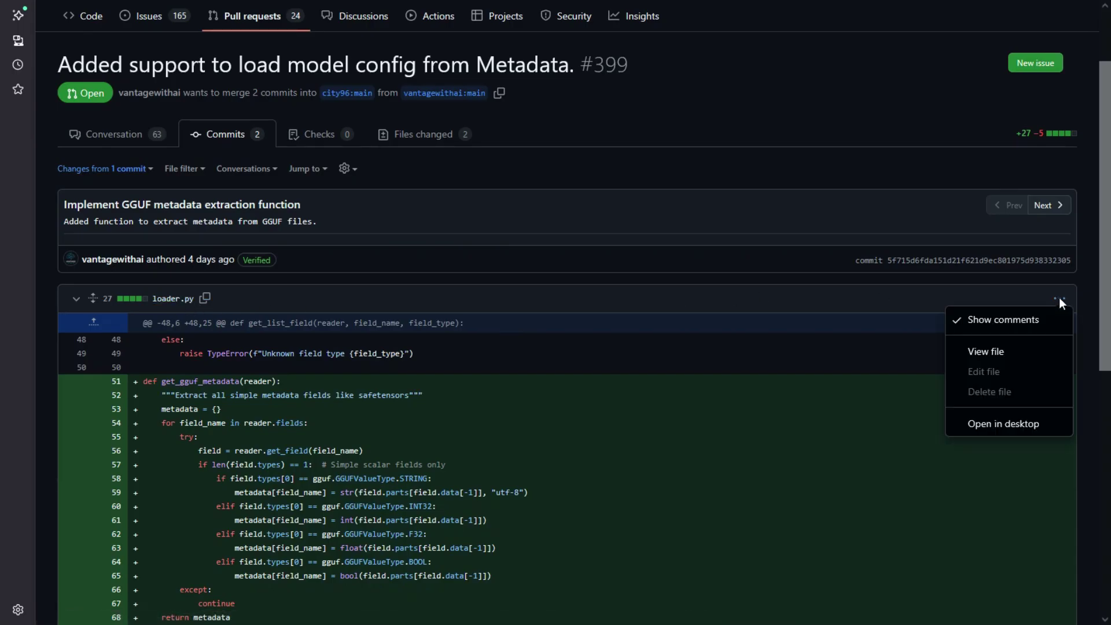
pyautogui.click(999, 354)
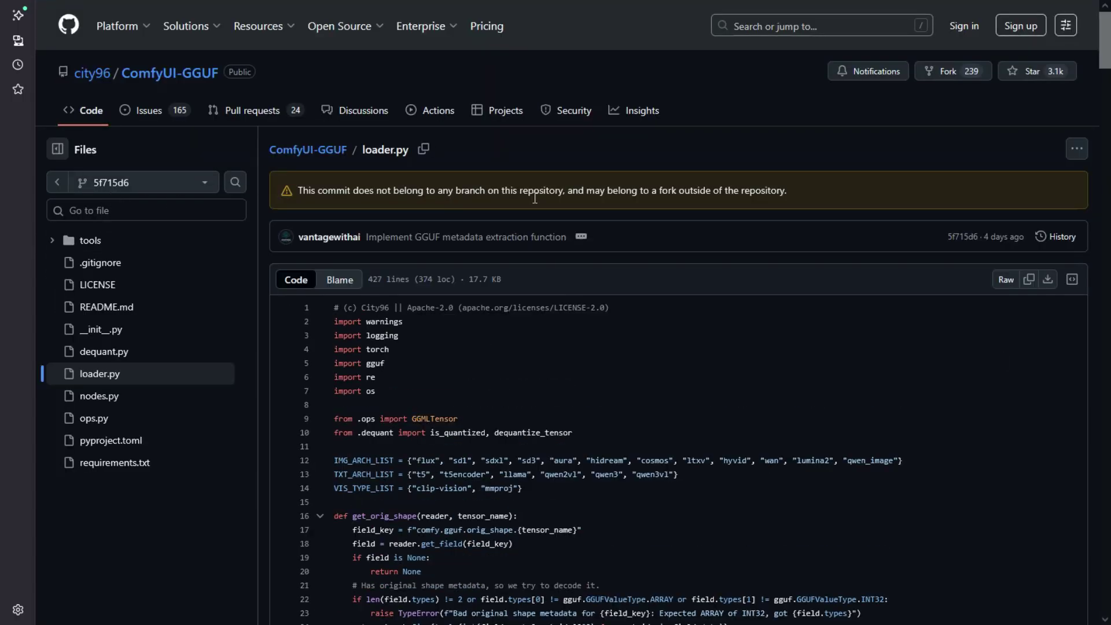
# Step: Download the raw loader.py over the existing one in ComfyUI/custom_nodes/ComfyUI-GGUF
pyautogui.click(1048, 280)
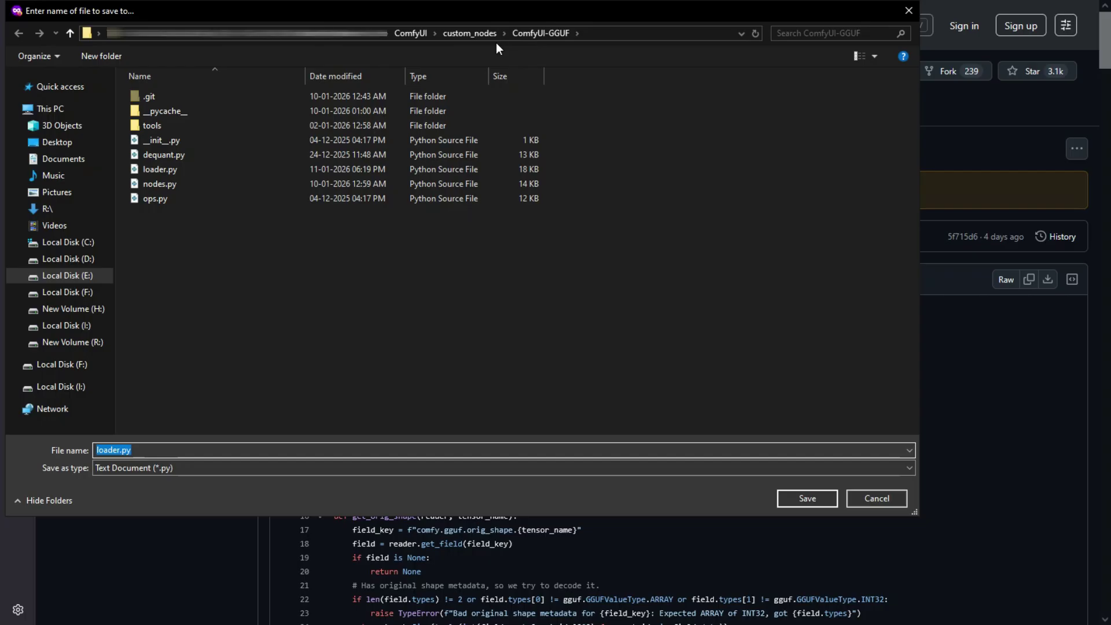
pyautogui.click(177, 170)
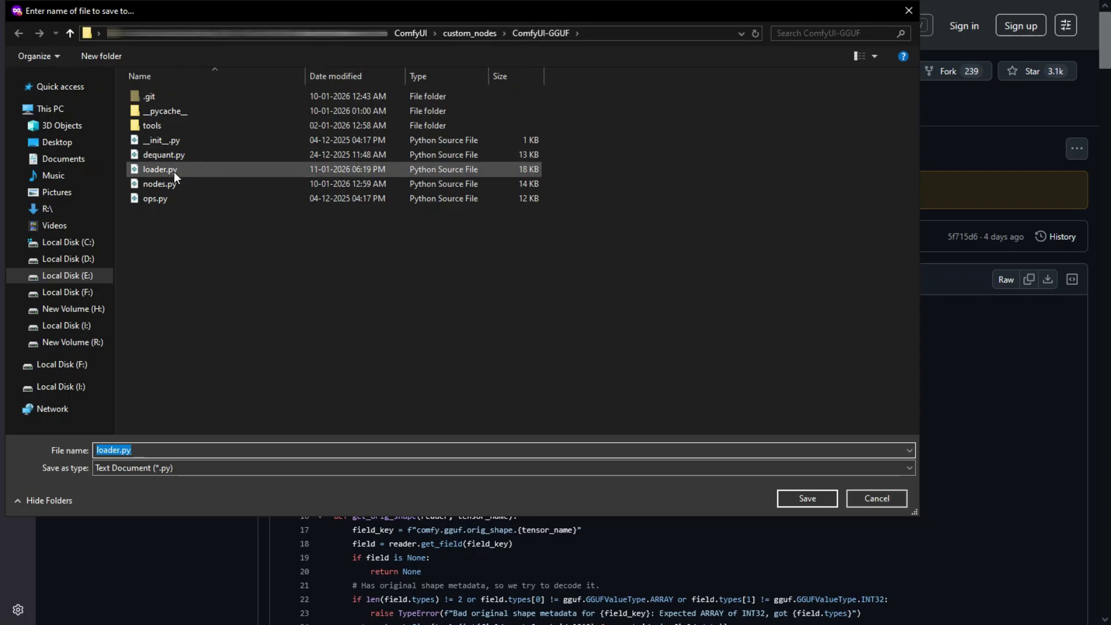
pyautogui.click(818, 495)
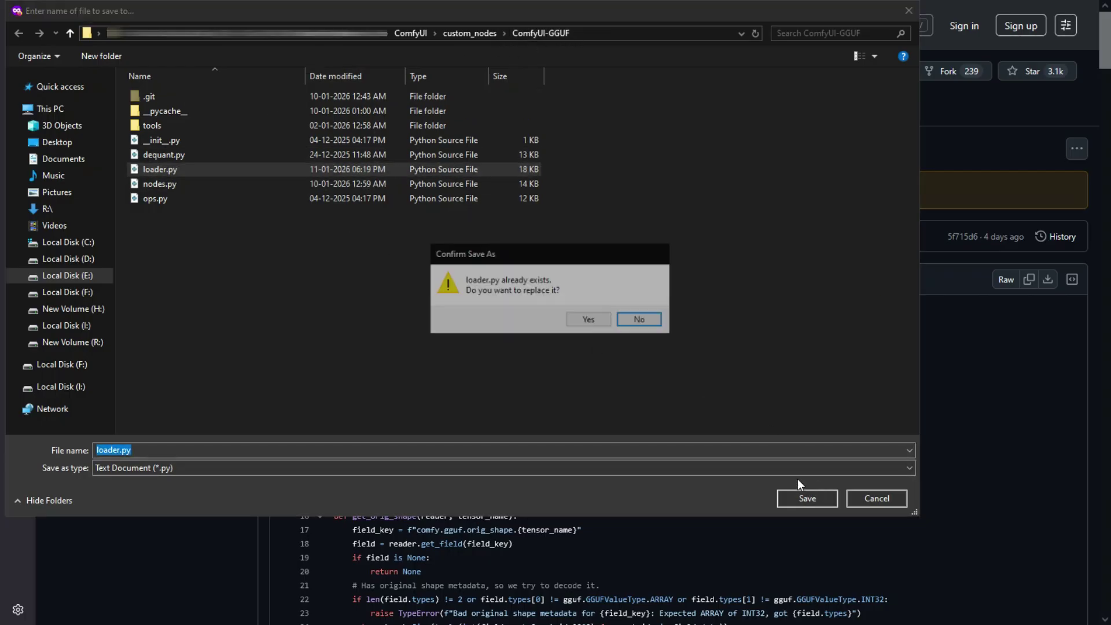
pyautogui.click(585, 316)
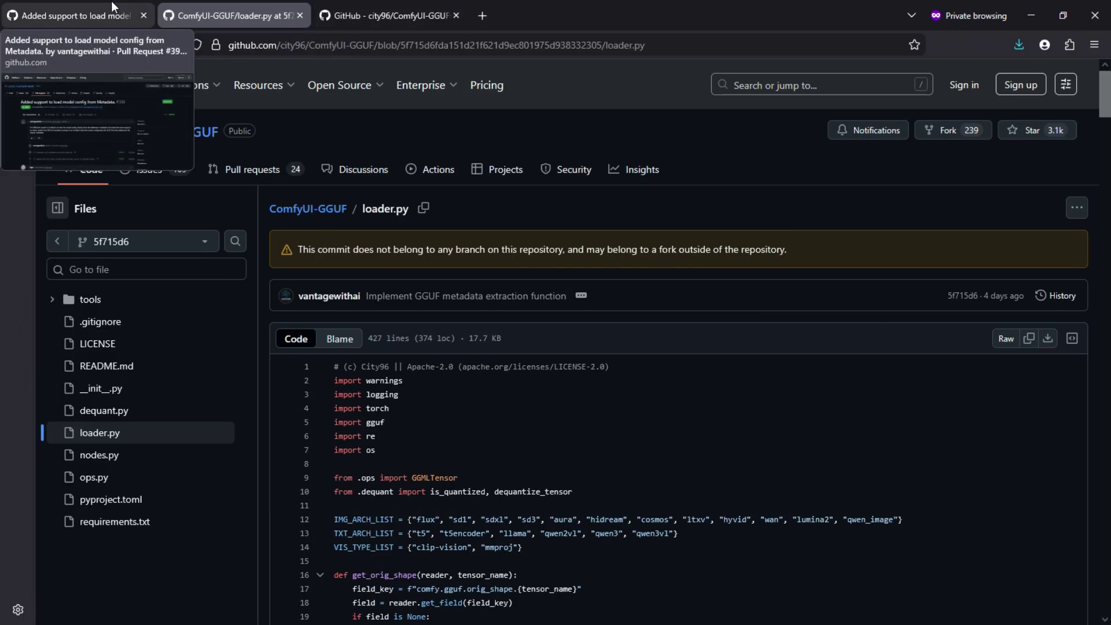
# Step: From pull request #399, open commit f083506 in a new tab and view its full nodes.py
pyautogui.click(111, 1)
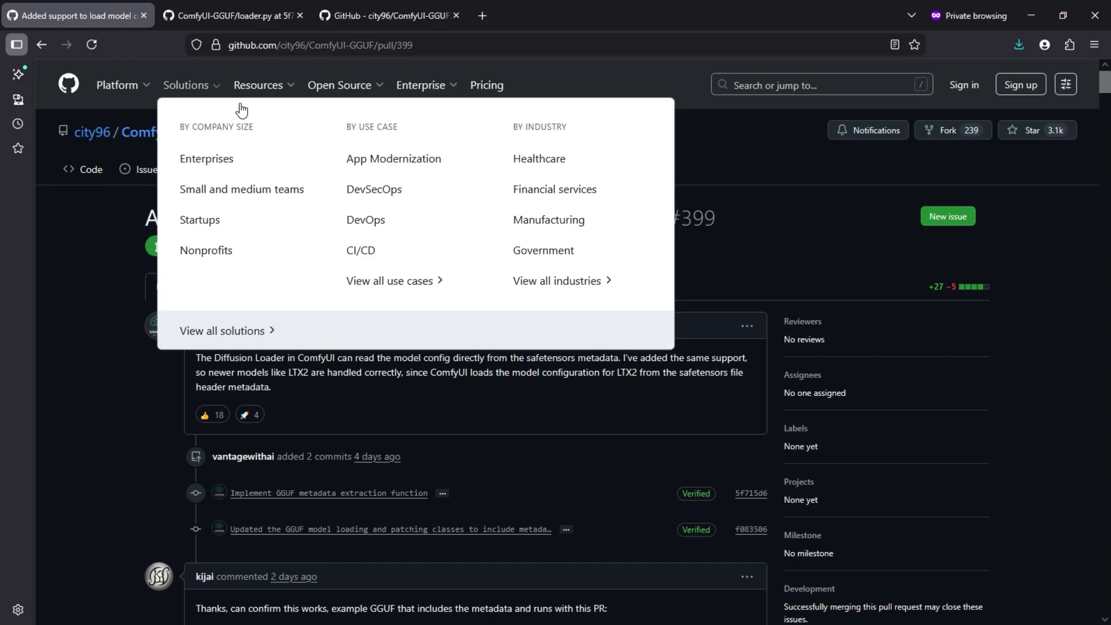
pyautogui.rightClick(754, 465)
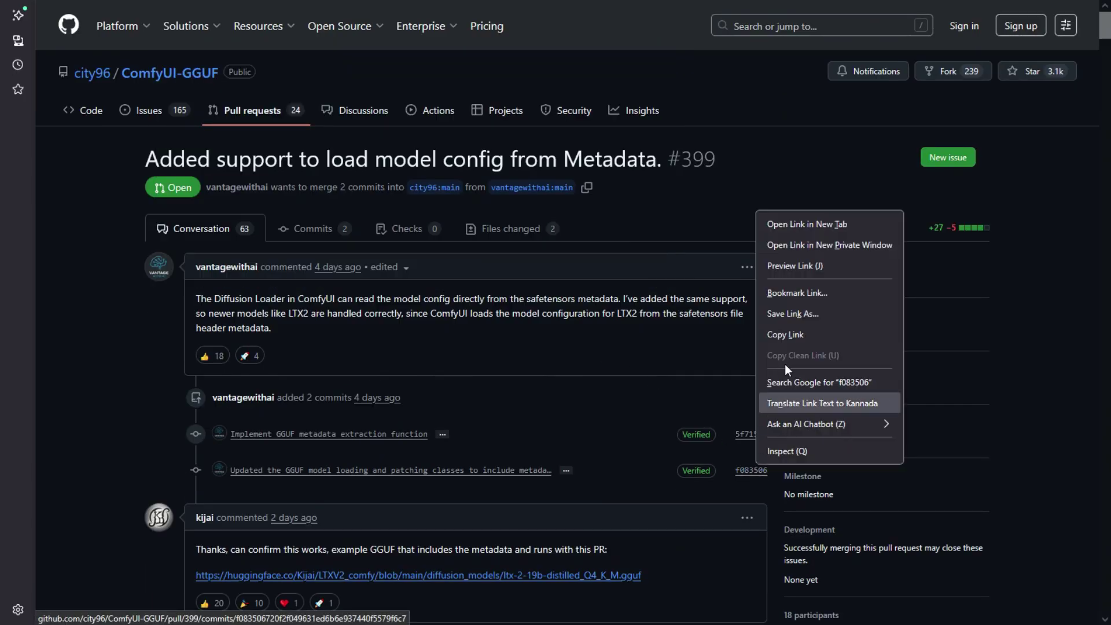
pyautogui.click(776, 222)
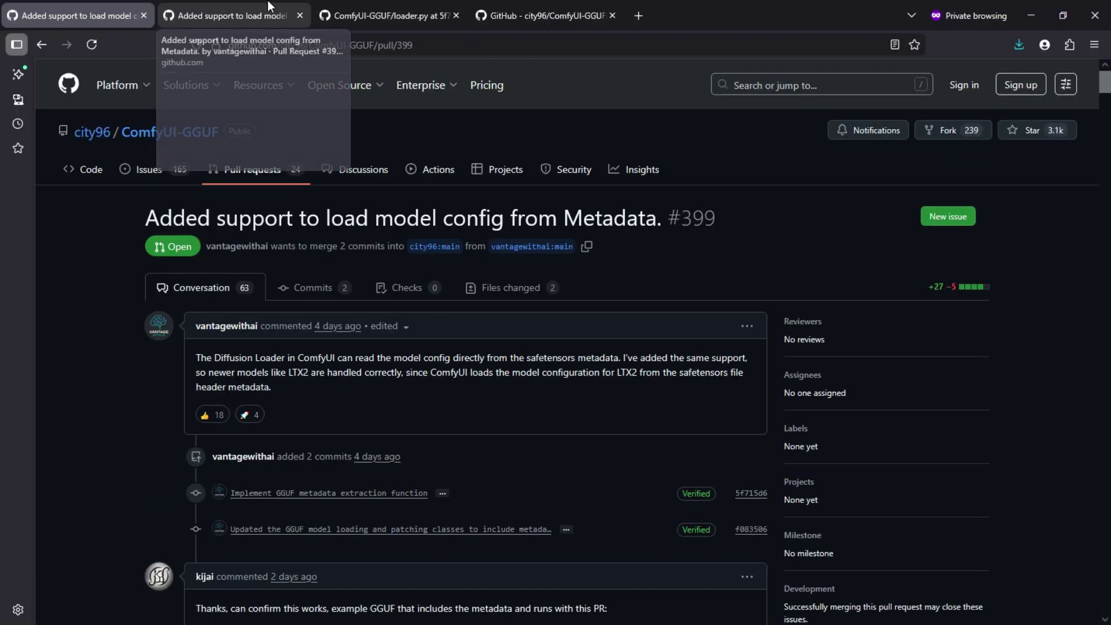
pyautogui.click(240, 1)
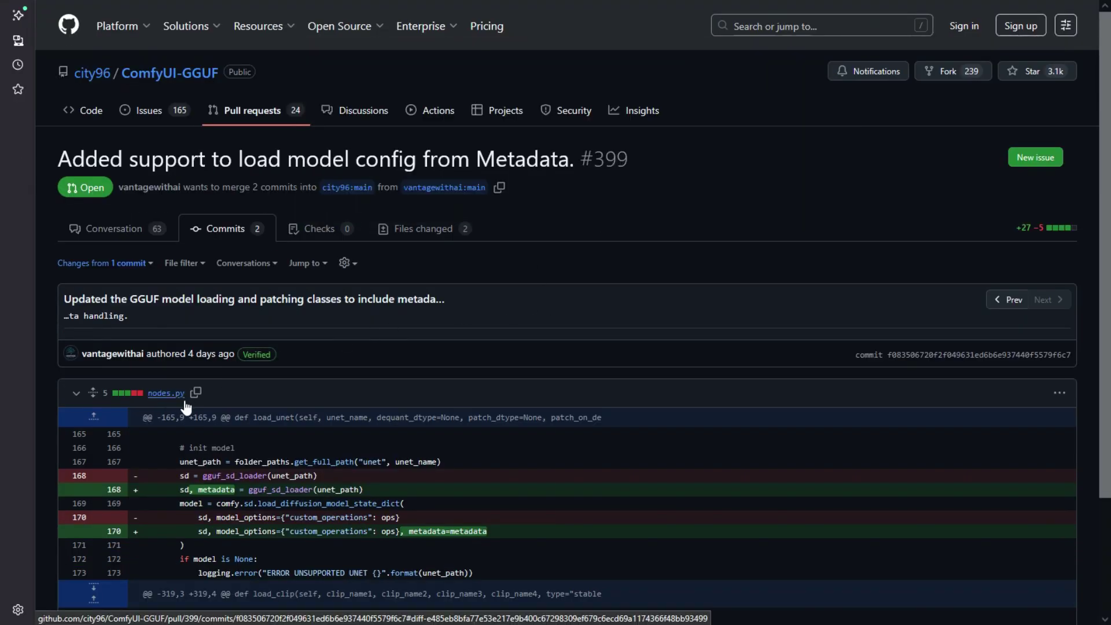
pyautogui.click(1060, 395)
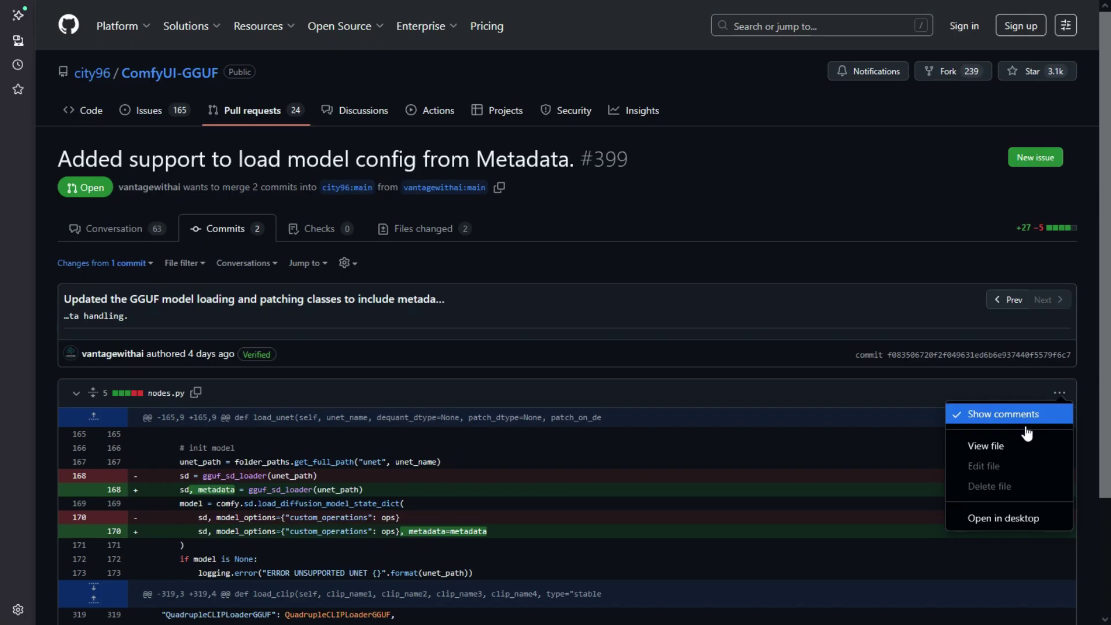
pyautogui.click(1002, 449)
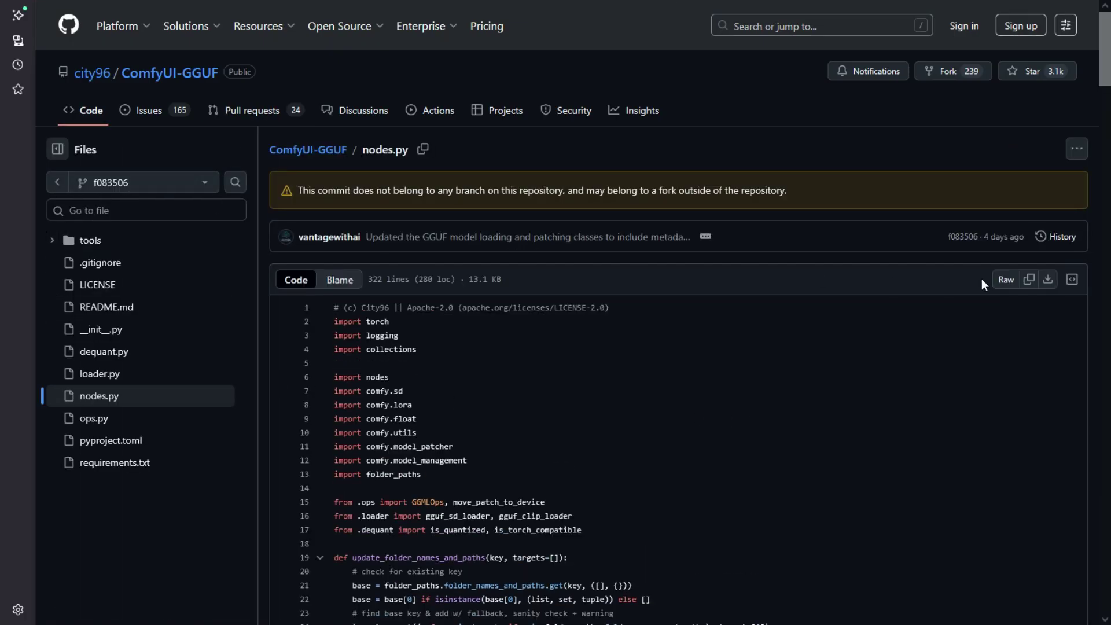
# Step: Download the raw nodes.py over the existing ComfyUI-GGUF nodes.py, replacing it
pyautogui.click(1049, 283)
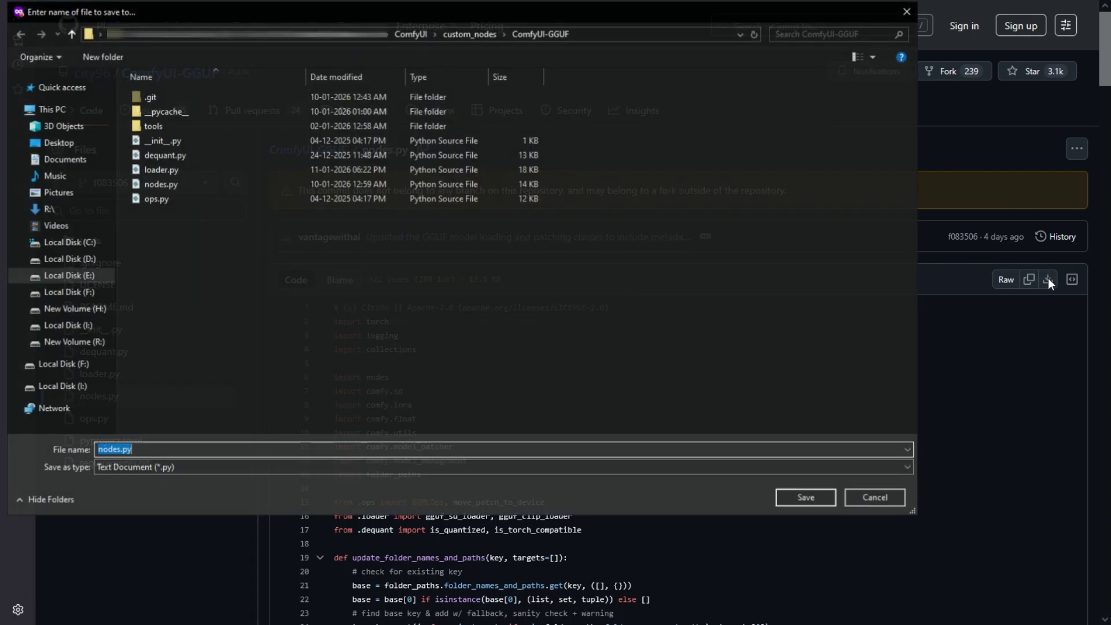
pyautogui.click(174, 186)
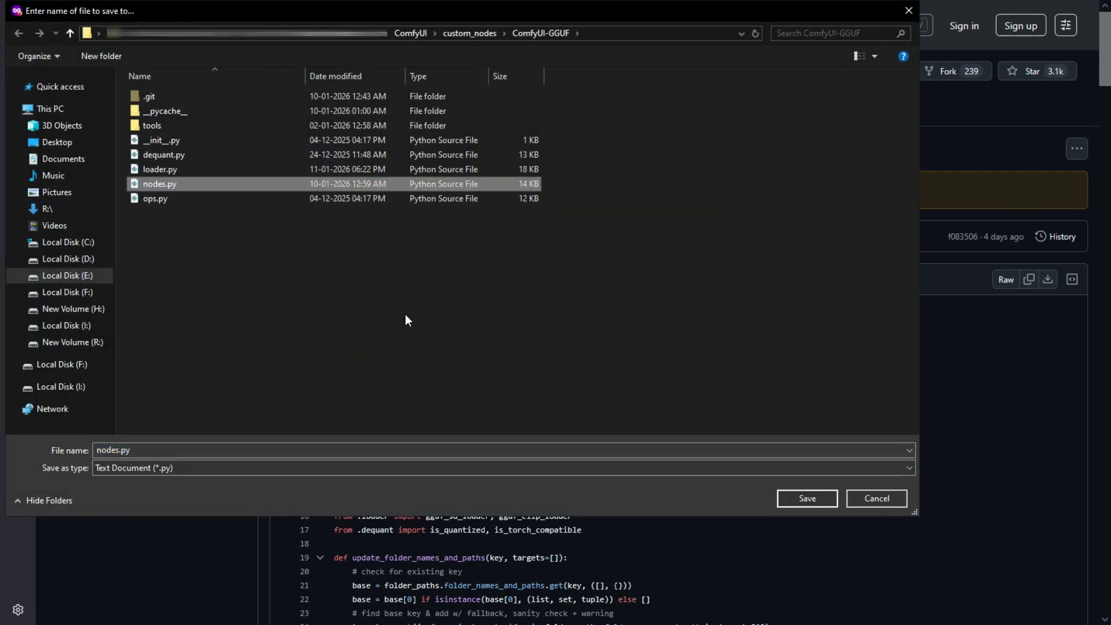
pyautogui.click(808, 499)
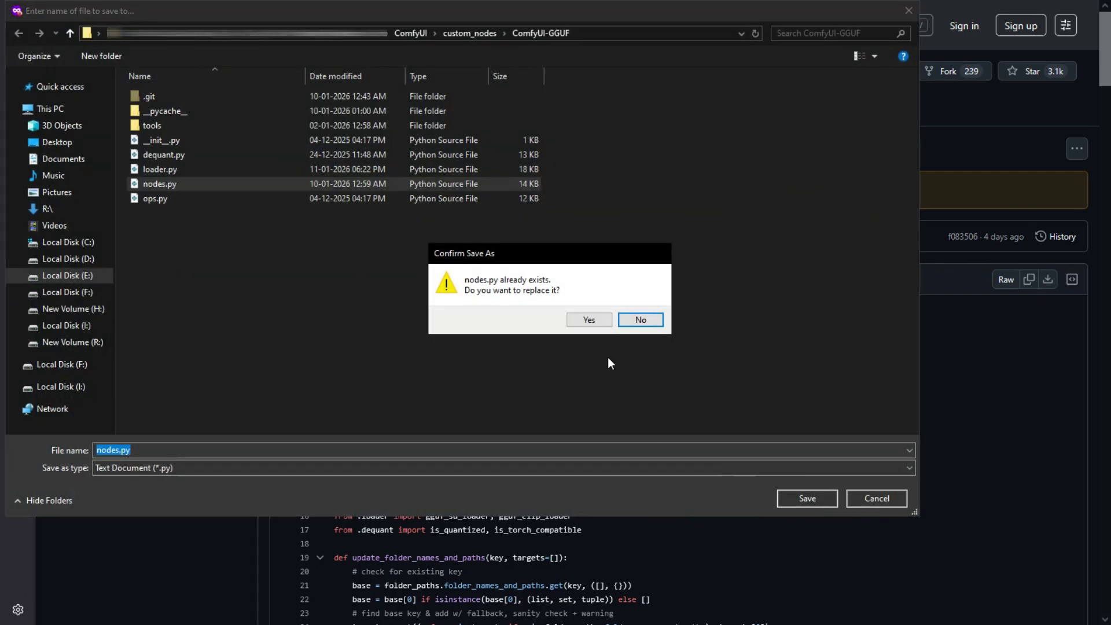
pyautogui.click(589, 320)
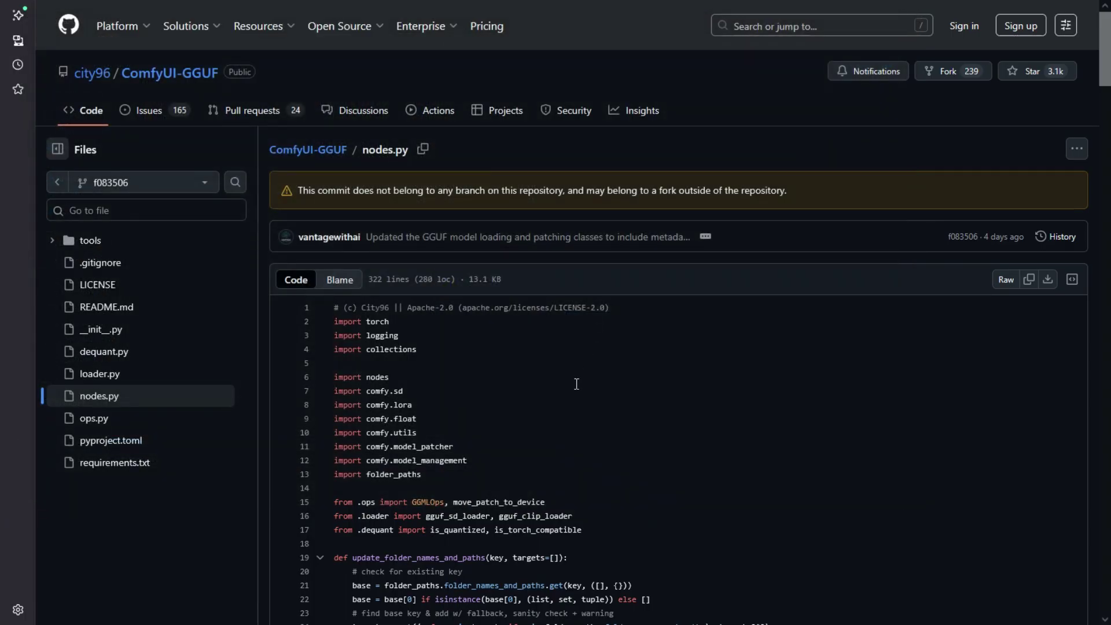
pyautogui.moveTo(176, 1)
pyautogui.click(105, 1)
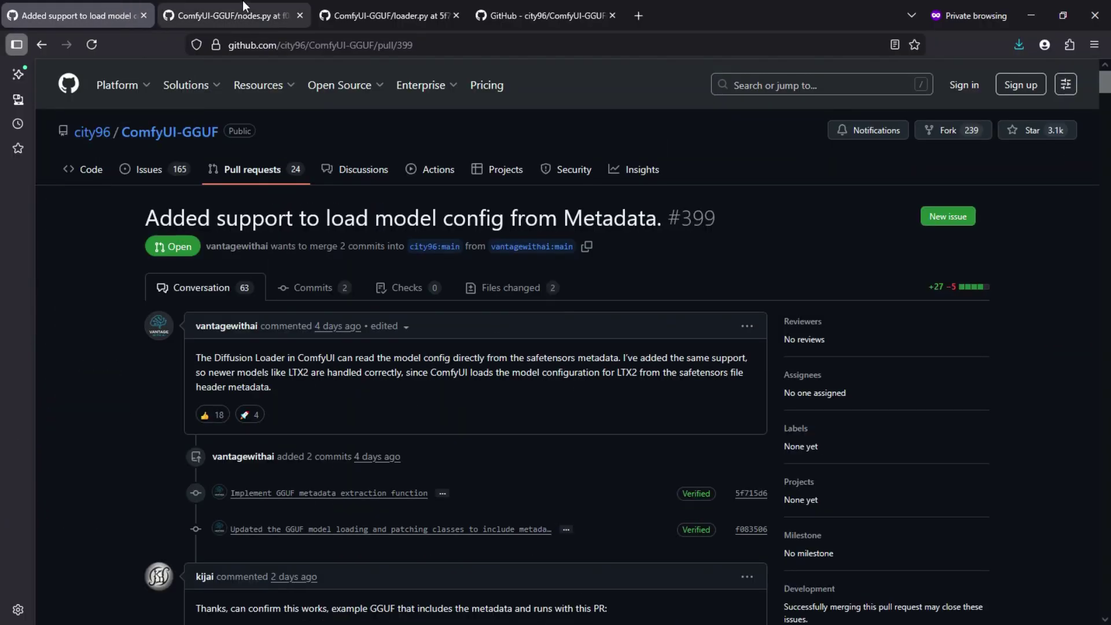